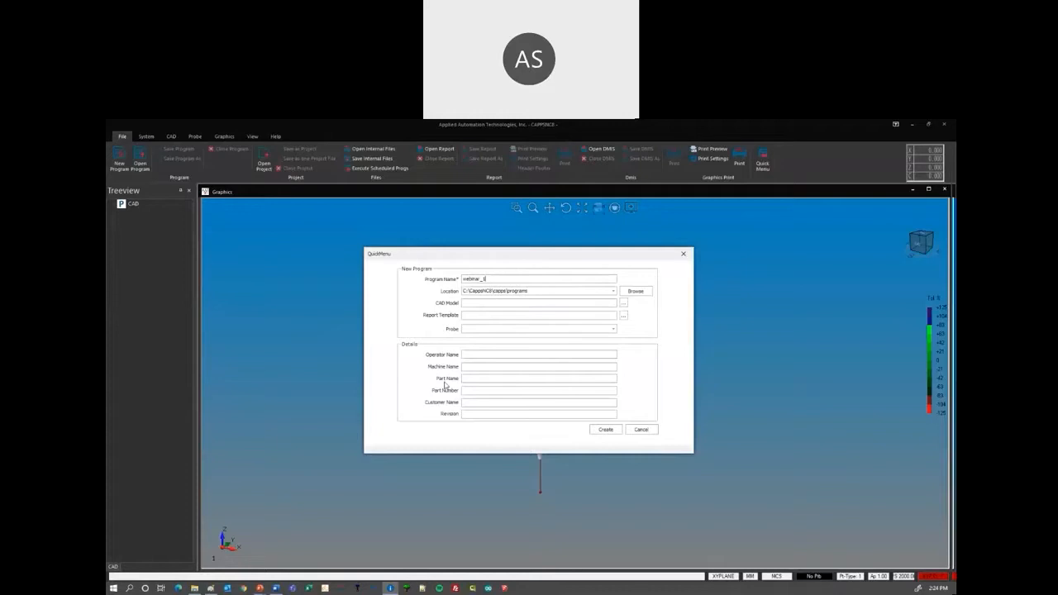
Assign the uncalibrated 3.000 Renishaw probe RMP600_50_50x3 to the new program webinar_1 and create the program.
{"action": "left_click", "coordinate": [613, 330]}
{"action": "left_click", "coordinate": [474, 340]}
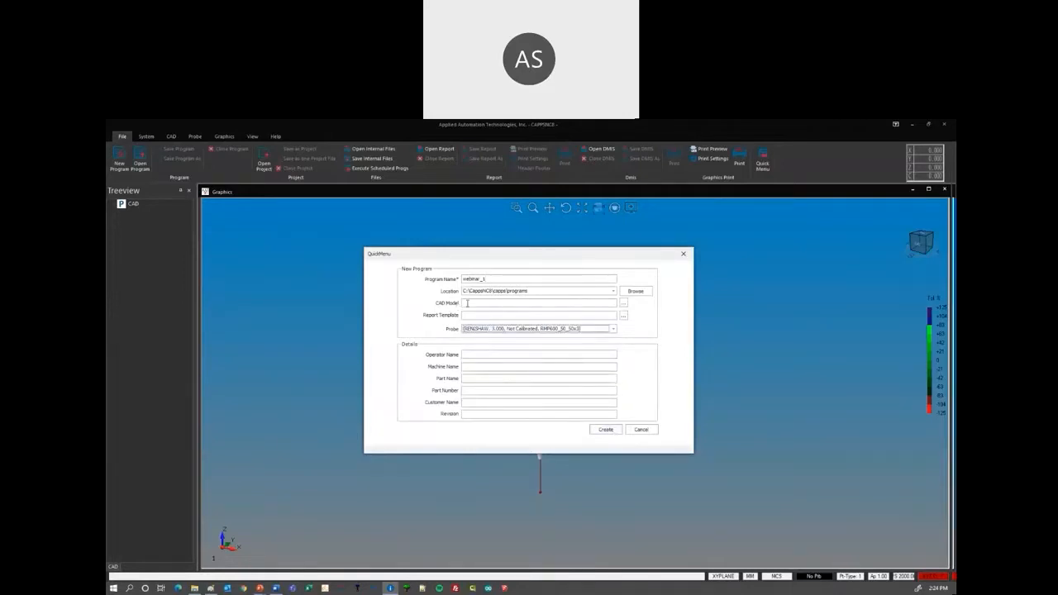
{"action": "left_click", "coordinate": [604, 430]}
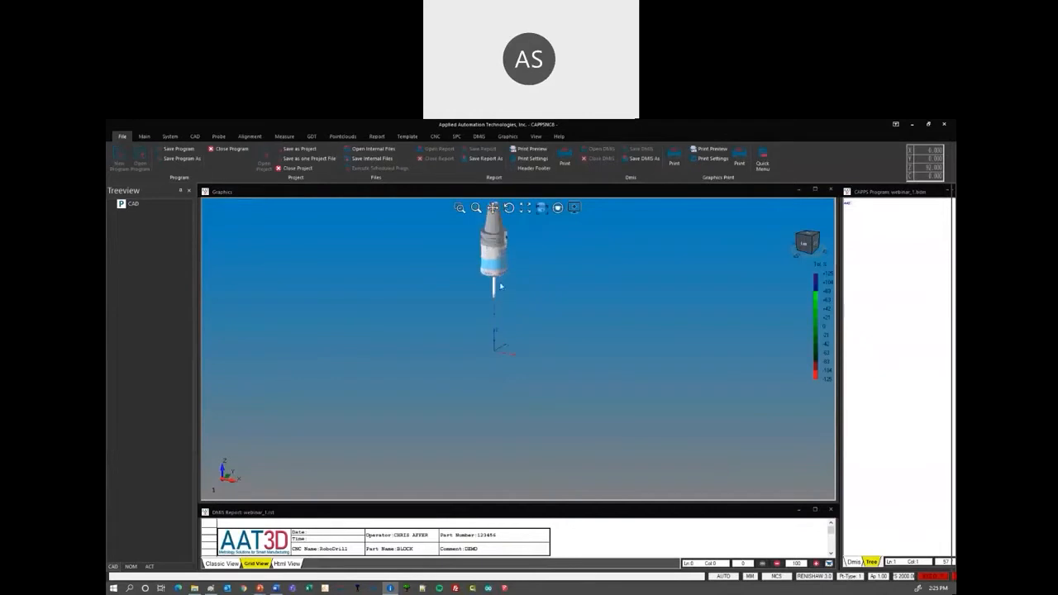
Import the STEP model DemoPart_With_Base.stp as the program's CAD data.
{"action": "left_click", "coordinate": [196, 137]}
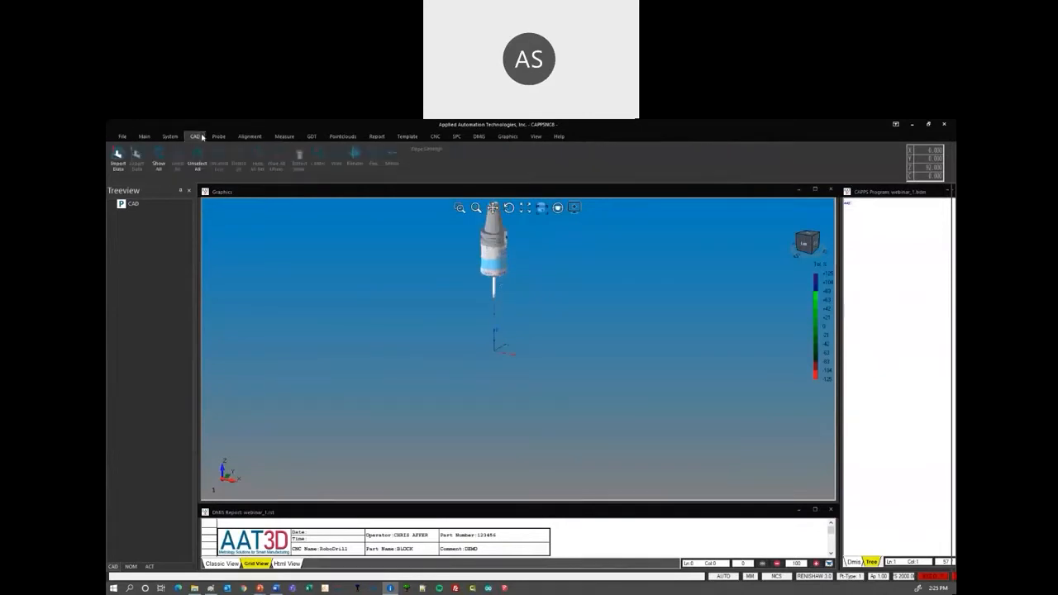
{"action": "left_click", "coordinate": [116, 154]}
{"action": "left_click", "coordinate": [716, 496]}
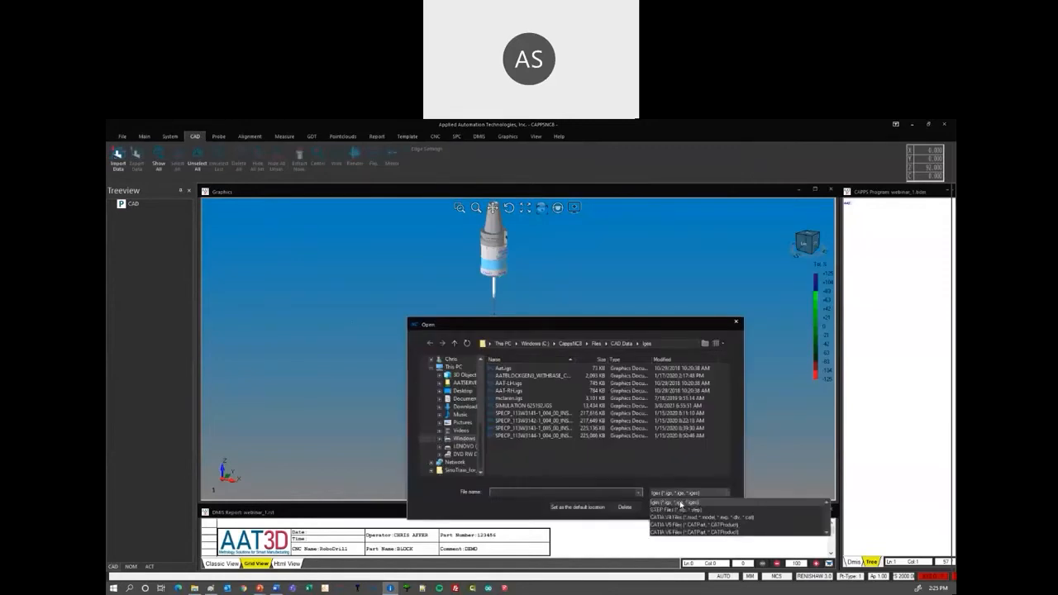
{"action": "left_click", "coordinate": [672, 509]}
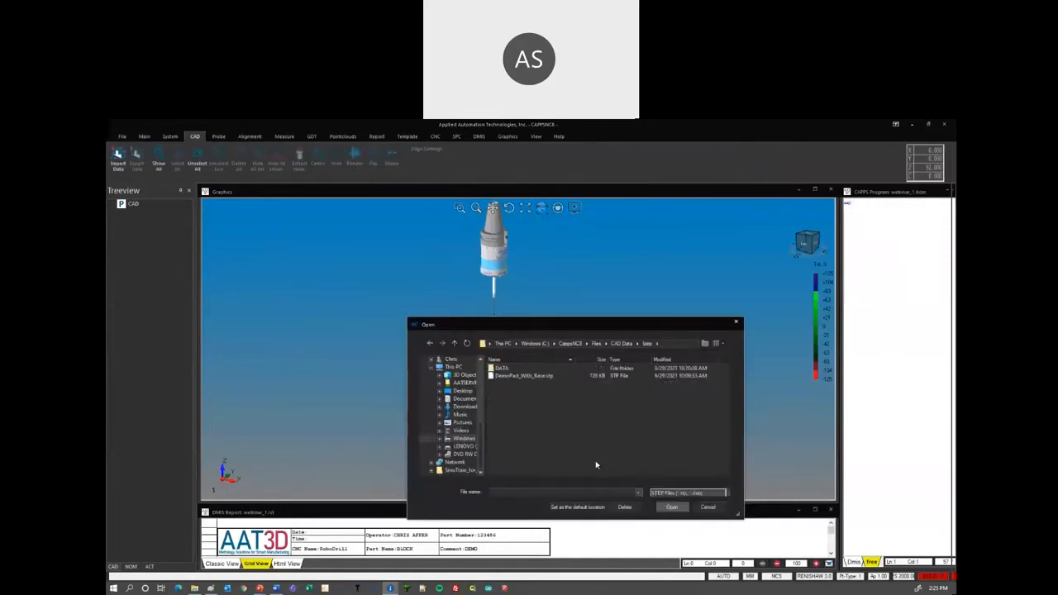
{"action": "double_click", "coordinate": [527, 376]}
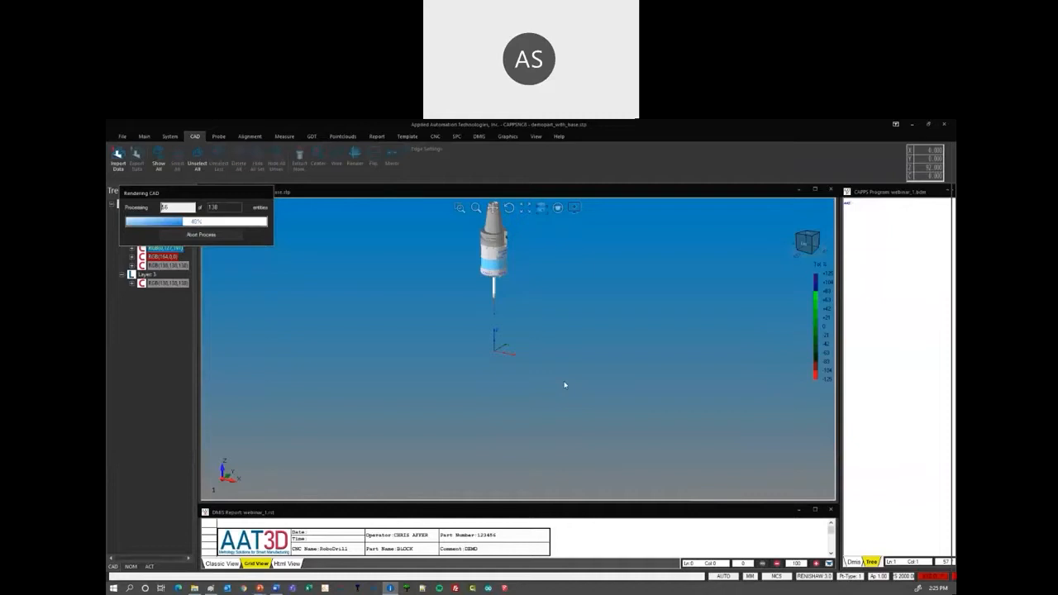
{"action": "middle_click_drag", "start_coordinate": [549, 375], "coordinate": [526, 371]}
{"action": "scroll", "coordinate": [527, 345], "scroll_direction": "up", "scroll_amount": 4}
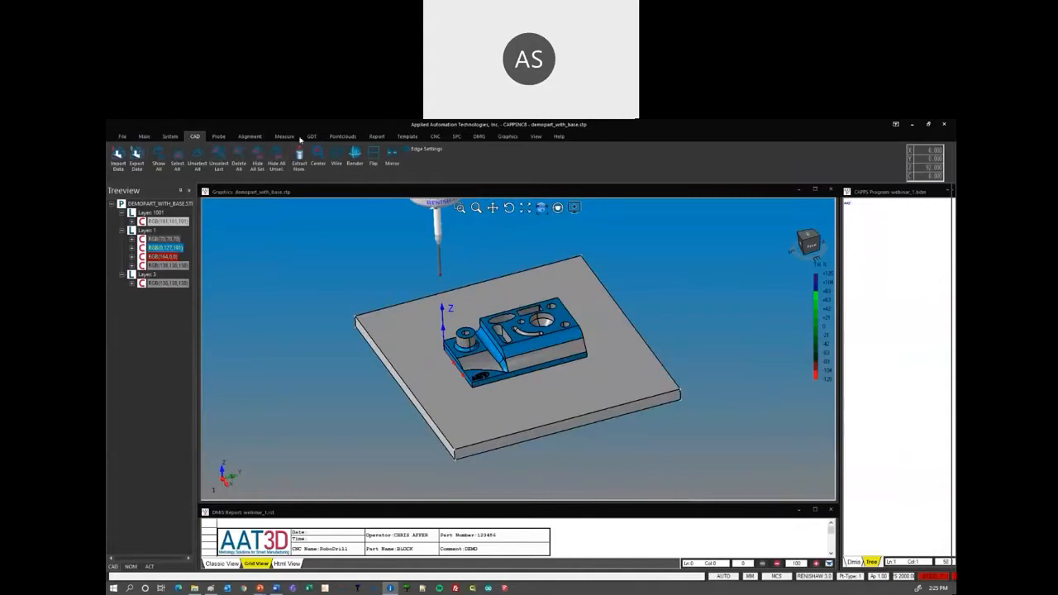
Set the surface clearance to 5.0 in the probe settings.
{"action": "left_click", "coordinate": [284, 137]}
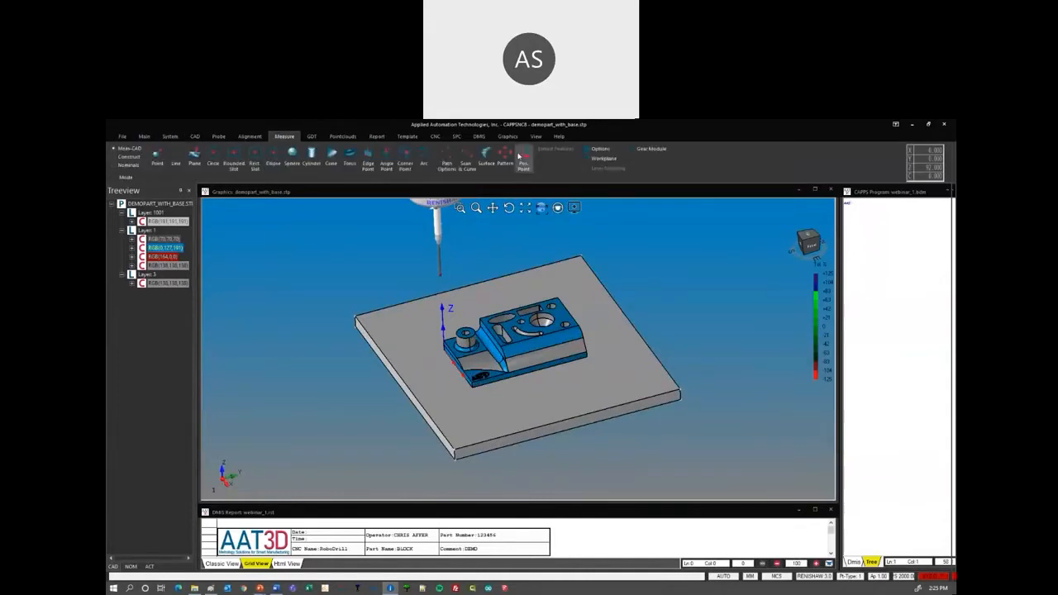
{"action": "left_click", "coordinate": [218, 136]}
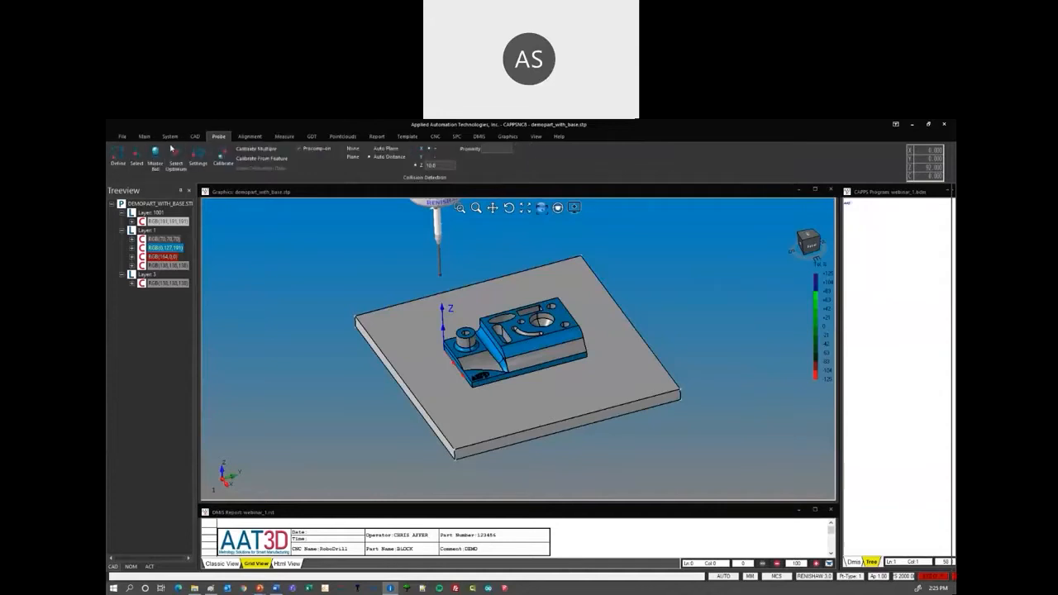
{"action": "left_click", "coordinate": [198, 158]}
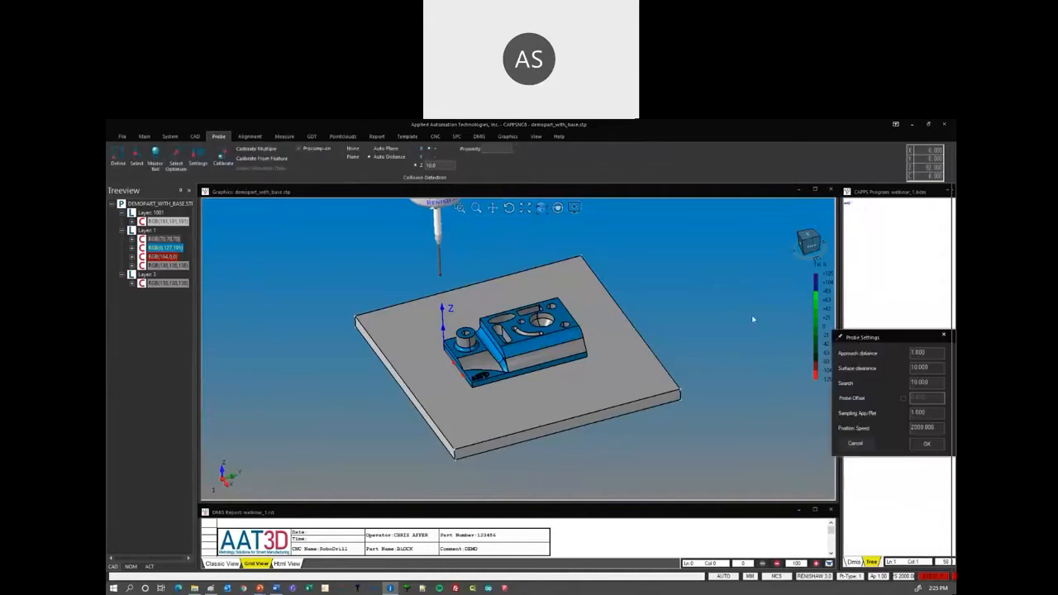
{"action": "left_click_drag", "start_coordinate": [913, 340], "coordinate": [713, 243]}
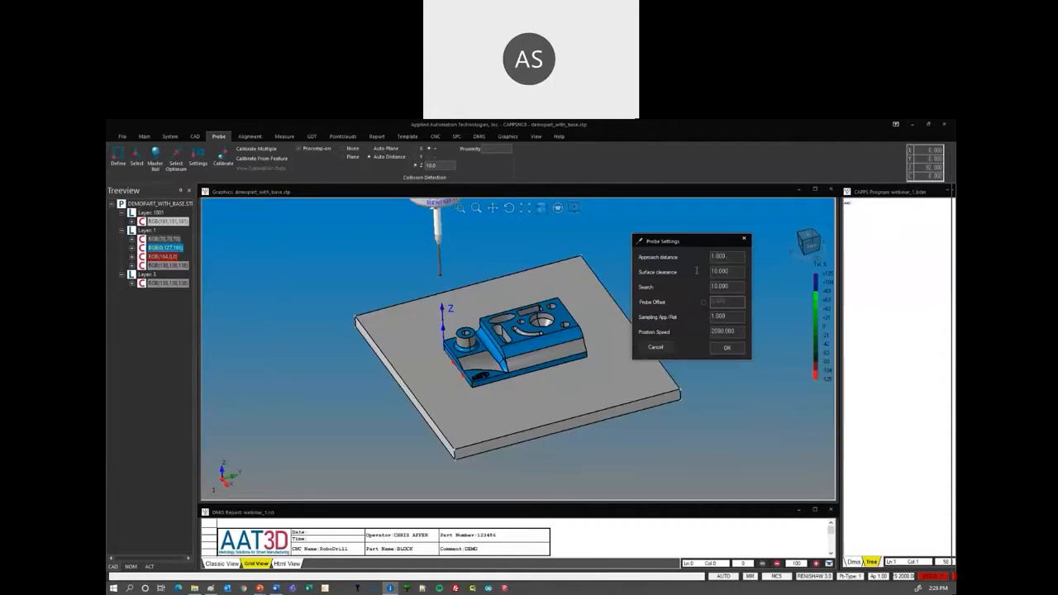
{"action": "double_click", "coordinate": [697, 270]}
{"action": "type", "text": "5.0"}
{"action": "left_click", "coordinate": [727, 348]}
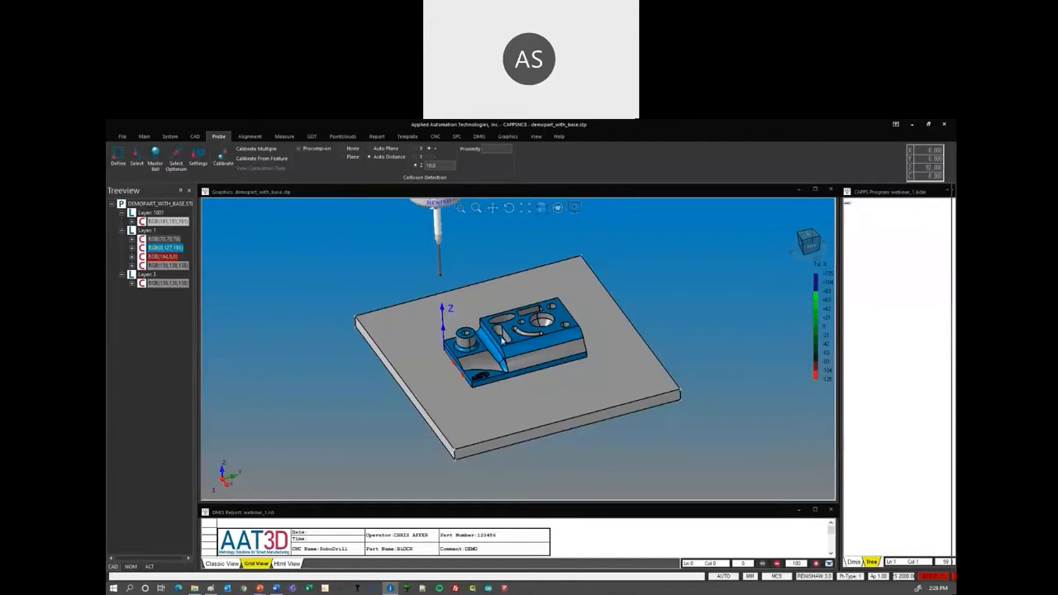
Set collision detection to Auto Plane and enter 5 as its Z distance.
{"action": "left_click", "coordinate": [351, 156]}
{"action": "left_click", "coordinate": [386, 150]}
{"action": "double_click", "coordinate": [440, 165]}
{"action": "type", "text": "5"}
Add a Move Absolute position point that places the probe at Z 50.
{"action": "left_click", "coordinate": [284, 137]}
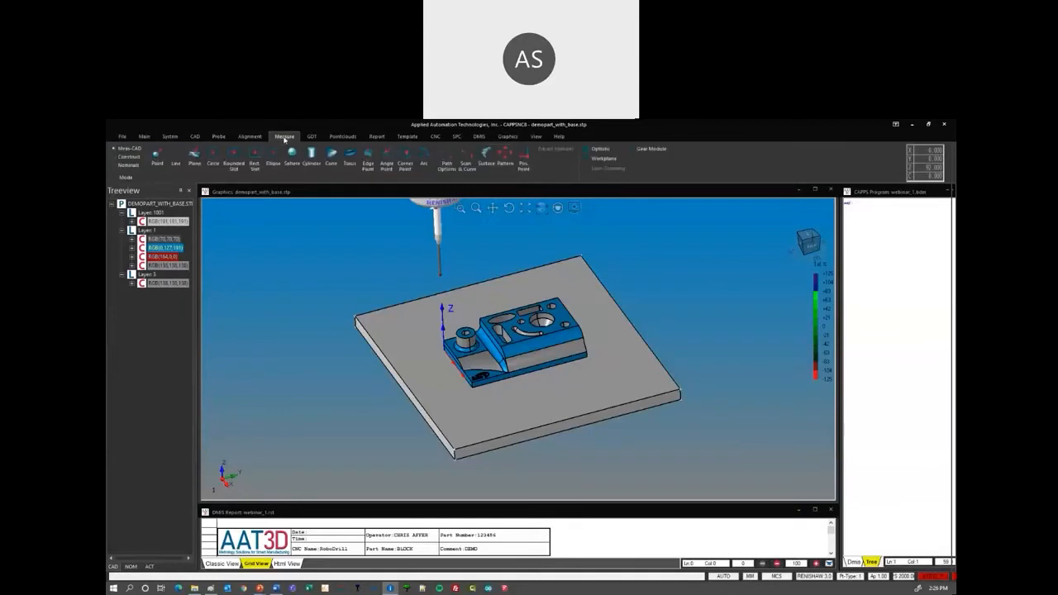
{"action": "left_click", "coordinate": [529, 158]}
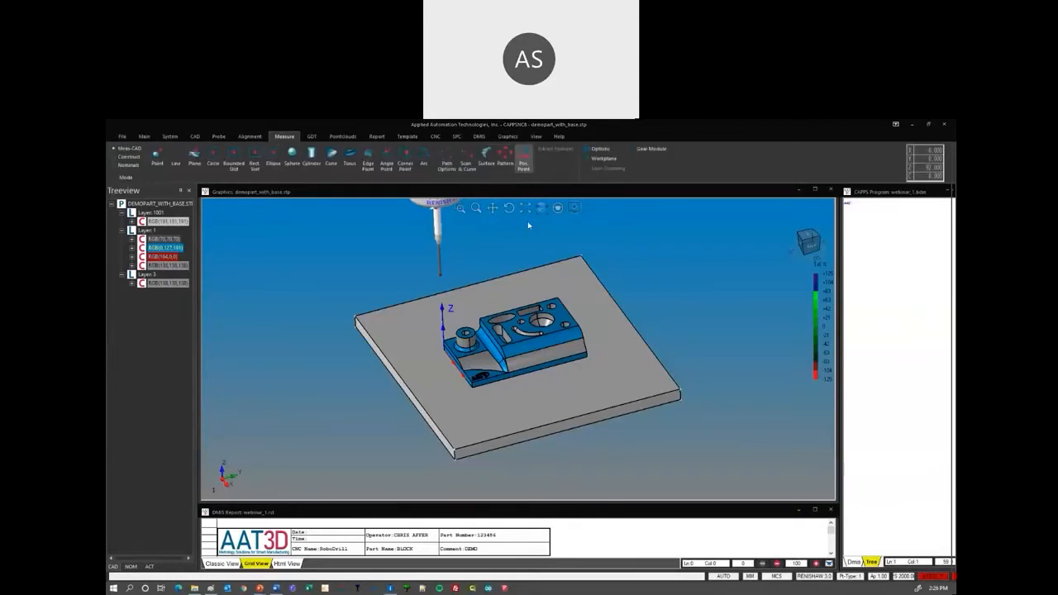
{"action": "left_click", "coordinate": [574, 193]}
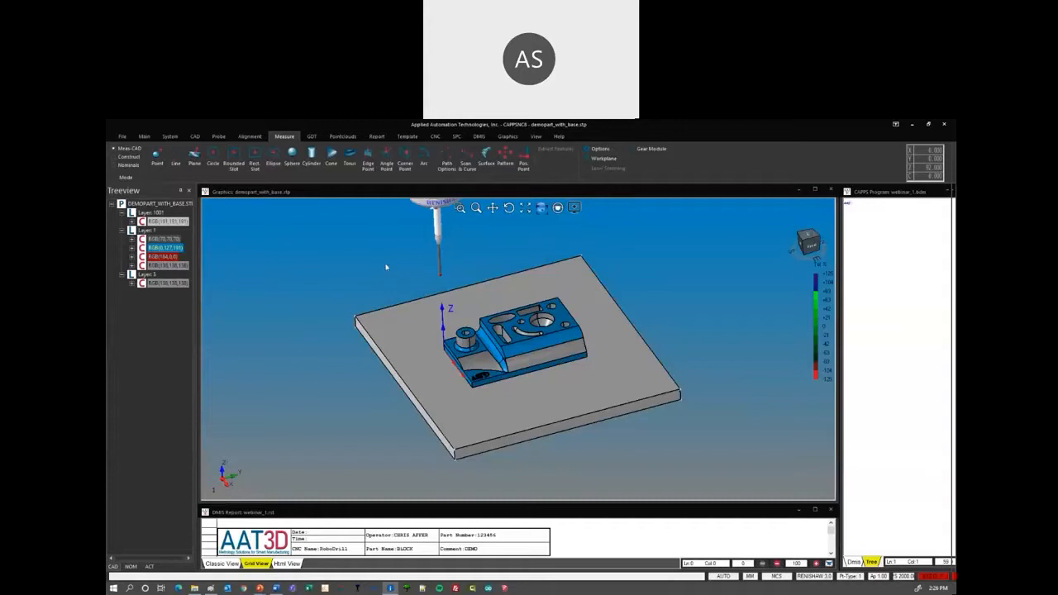
{"action": "left_click", "coordinate": [524, 164]}
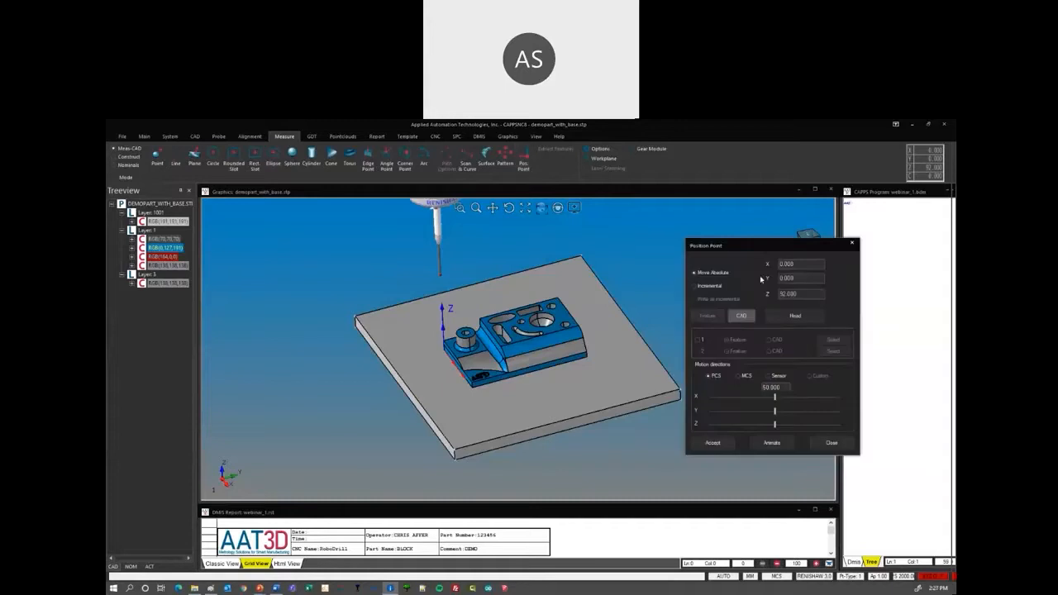
{"action": "left_click_drag", "start_coordinate": [788, 245], "coordinate": [704, 206]}
{"action": "double_click", "coordinate": [704, 254]}
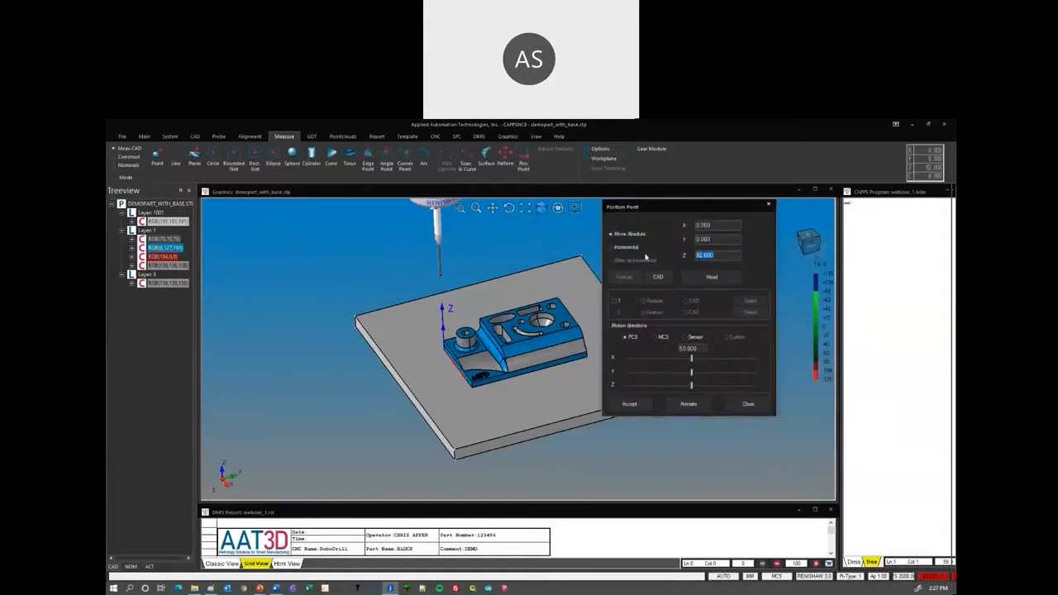
{"action": "type", "text": "8"}
{"action": "left_click", "coordinate": [633, 406]}
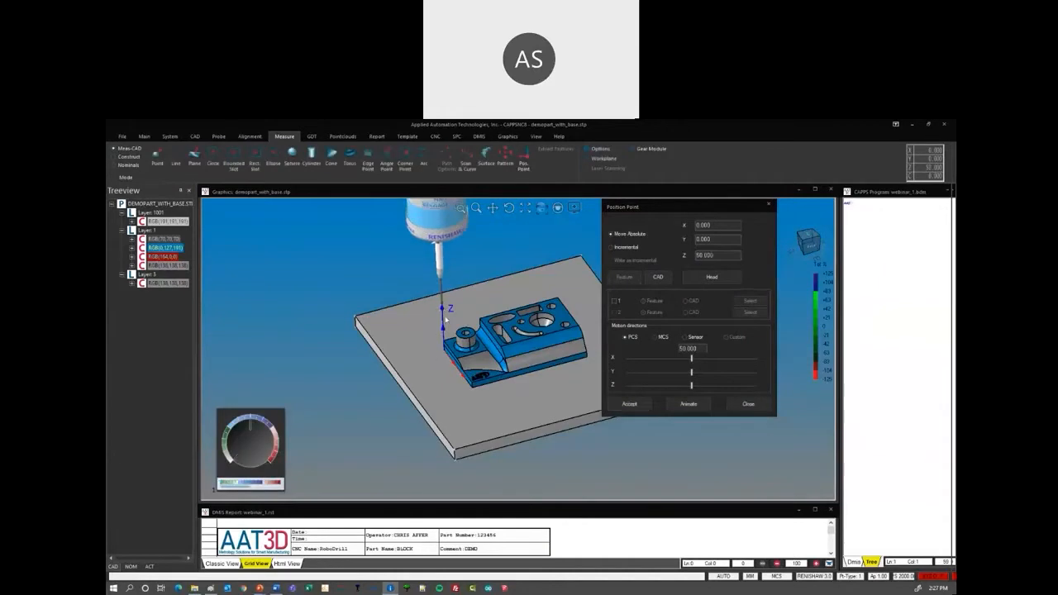
{"action": "left_click", "coordinate": [748, 404]}
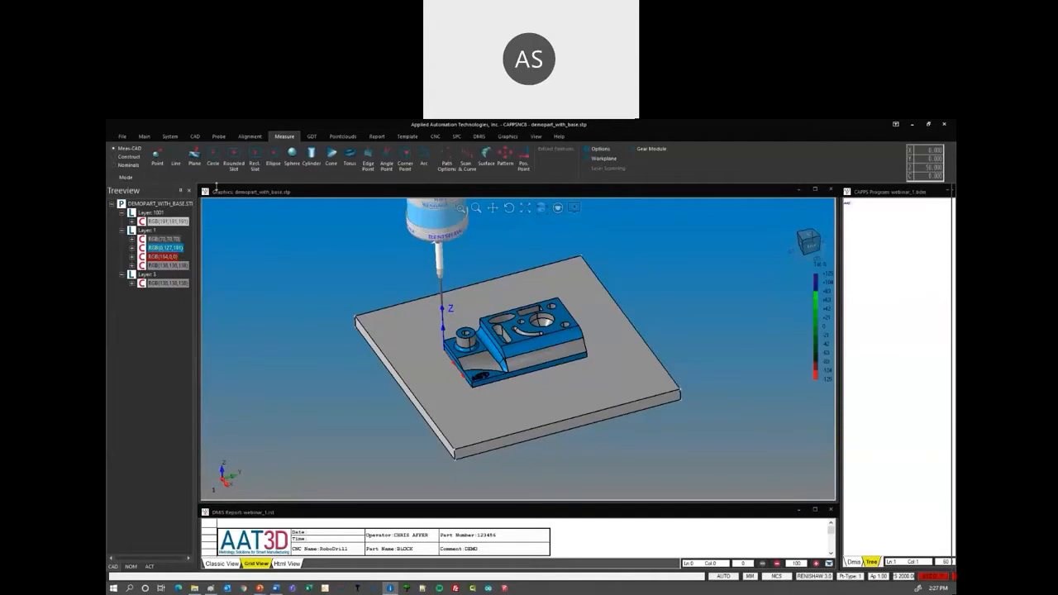
Measure a CAD plane on the base plate's upper face using points picked near its corners, animating the probe path first.
{"action": "left_click", "coordinate": [195, 156]}
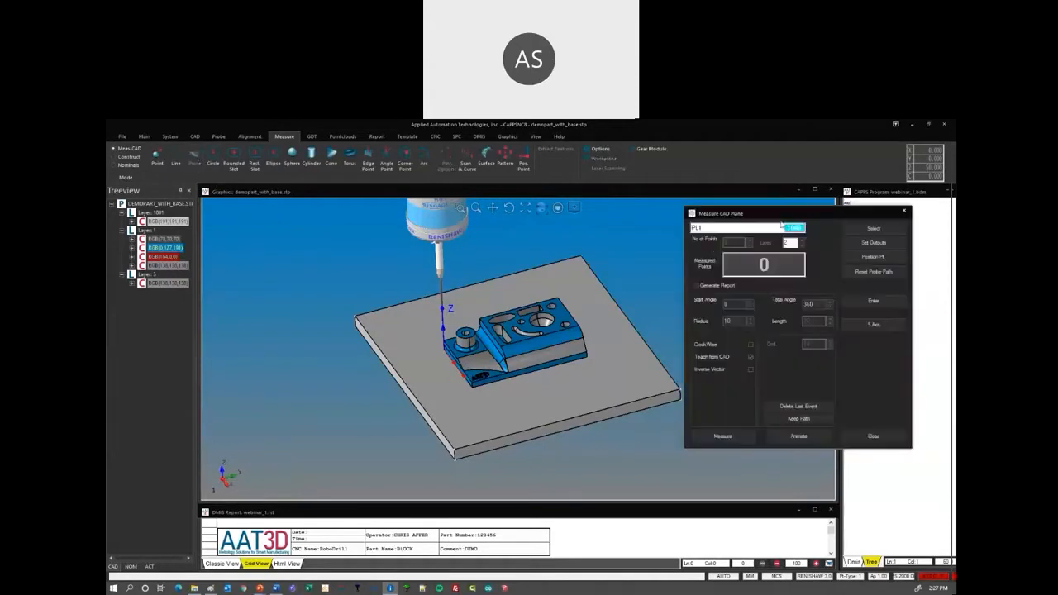
{"action": "left_click_drag", "start_coordinate": [776, 217], "coordinate": [769, 246]}
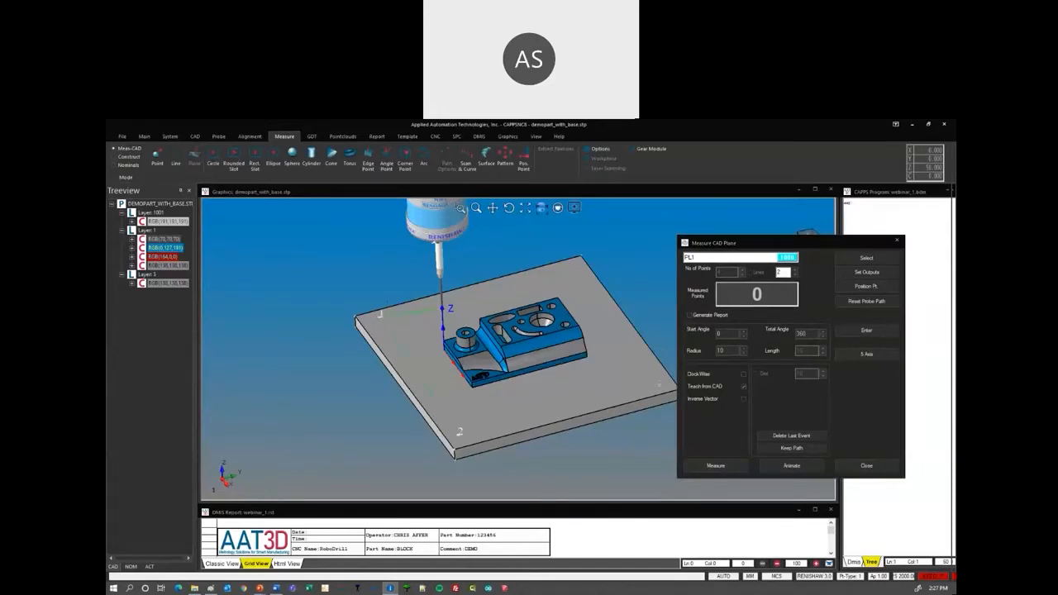
{"action": "left_click", "coordinate": [656, 380]}
{"action": "left_click", "coordinate": [784, 467]}
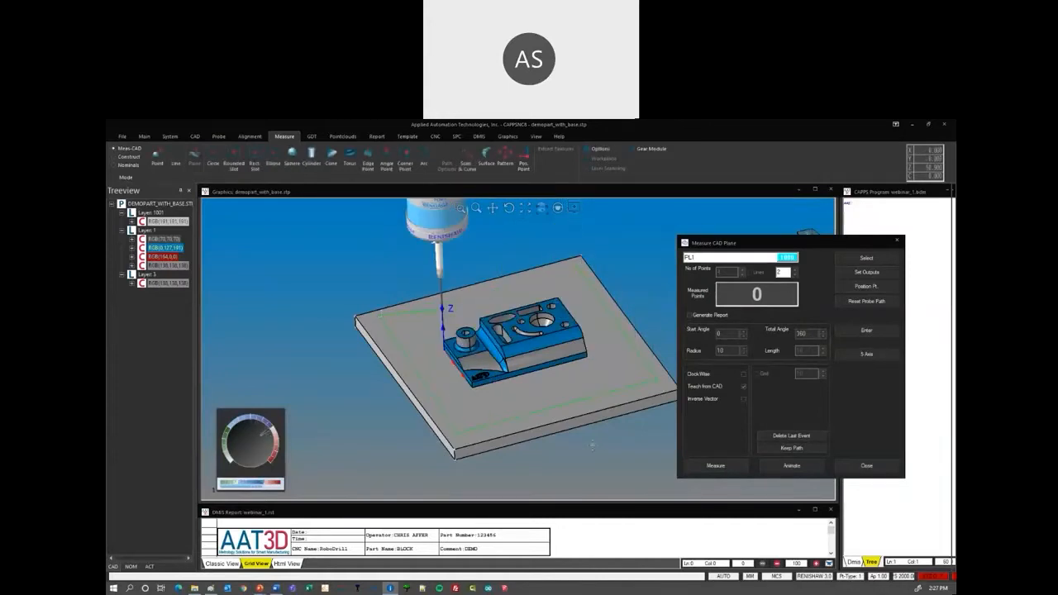
{"action": "left_click", "coordinate": [718, 467]}
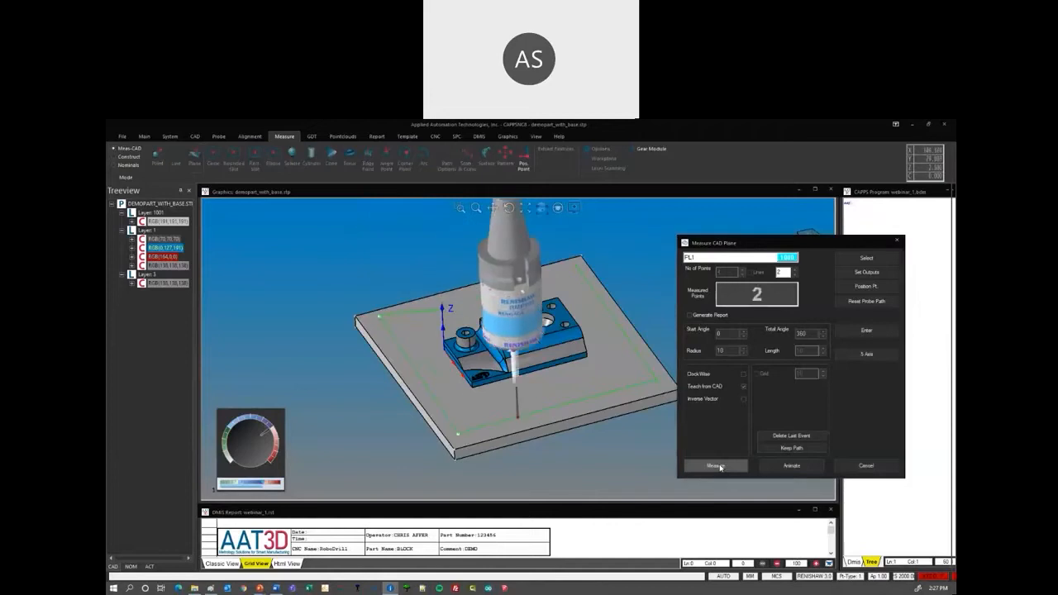
{"action": "left_click", "coordinate": [866, 466]}
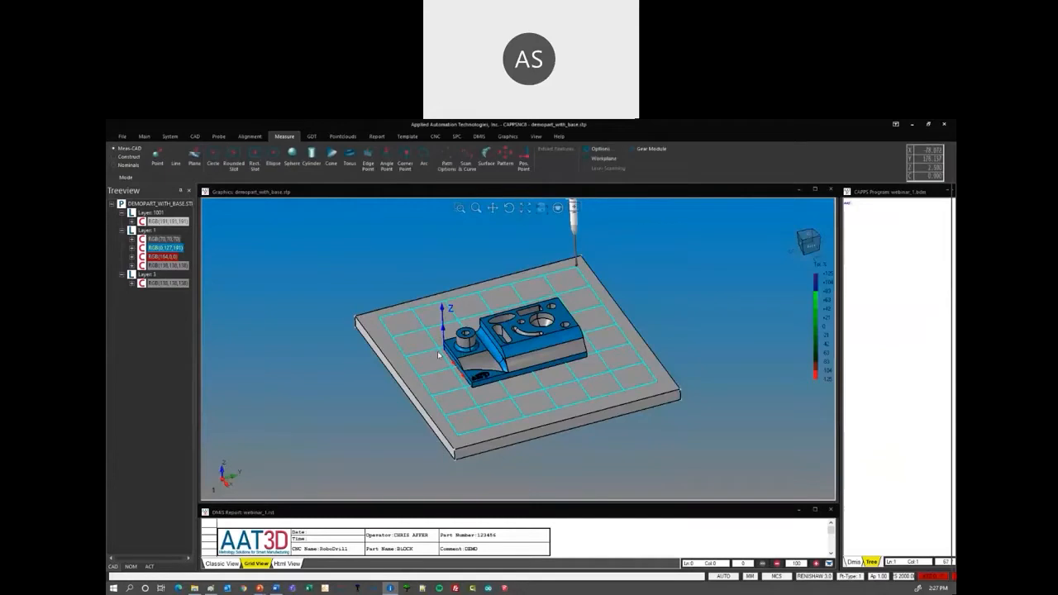
Measure a two-point CAD line along the long side face of the blue block.
{"action": "scroll", "coordinate": [434, 358], "scroll_direction": "up", "scroll_amount": 2}
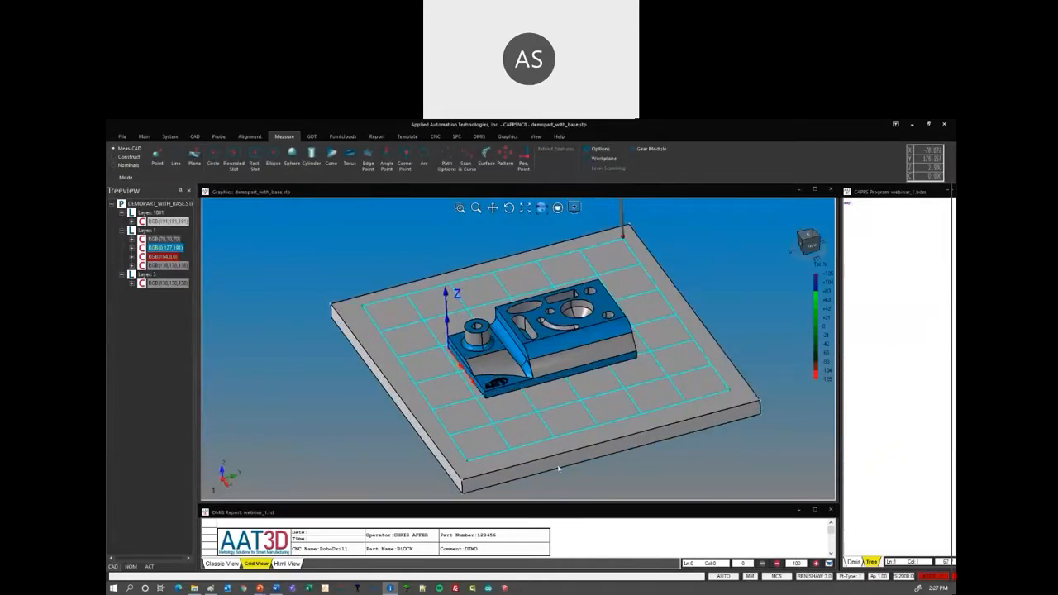
{"action": "middle_click_drag", "start_coordinate": [559, 466], "coordinate": [539, 386]}
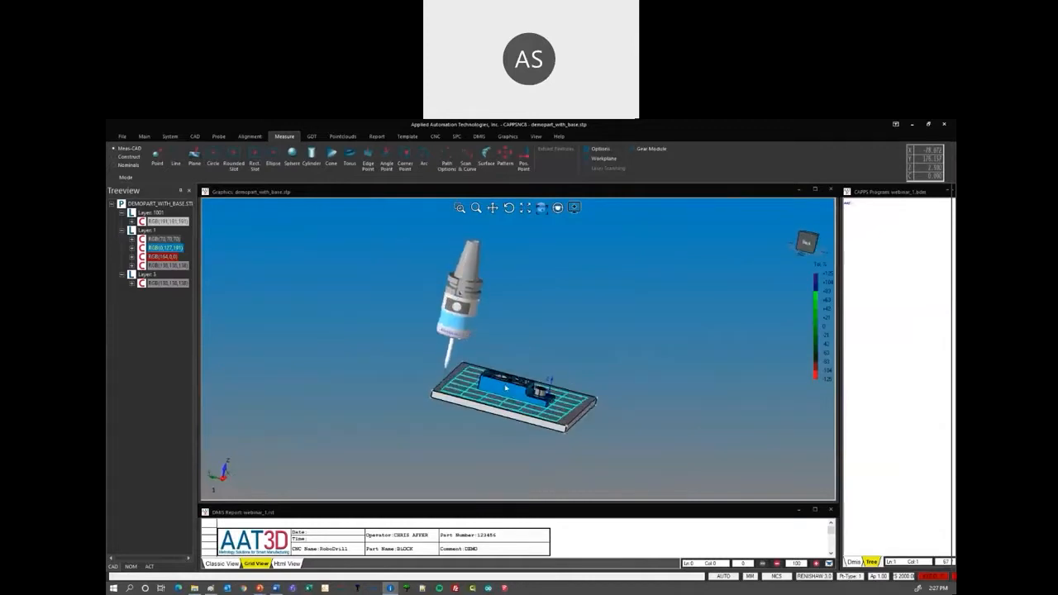
{"action": "scroll", "coordinate": [515, 386], "scroll_direction": "up", "scroll_amount": 3}
{"action": "left_click", "coordinate": [176, 155]}
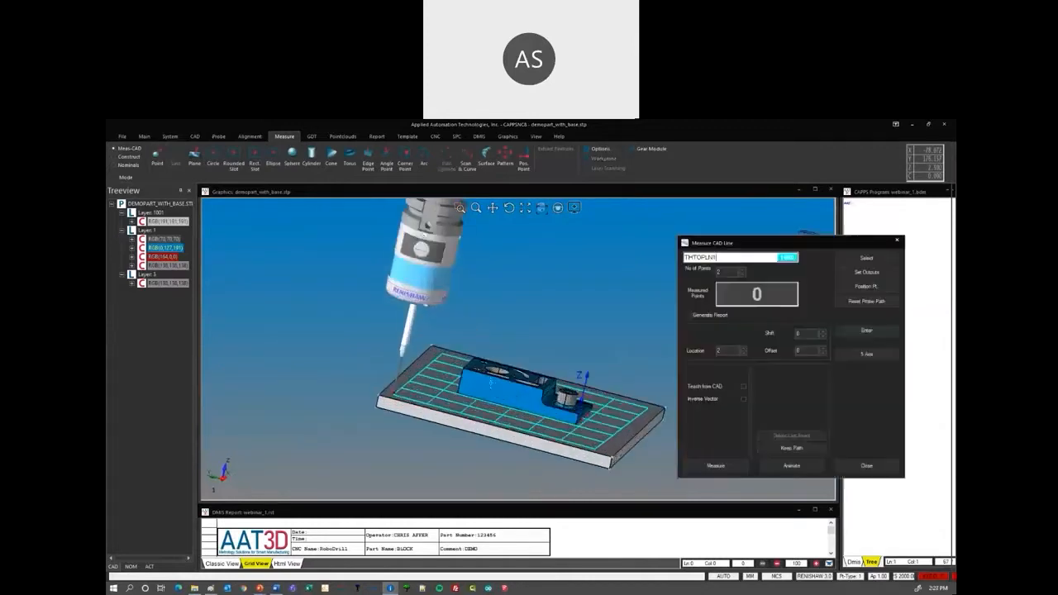
{"action": "scroll", "coordinate": [506, 383], "scroll_direction": "up", "scroll_amount": 5}
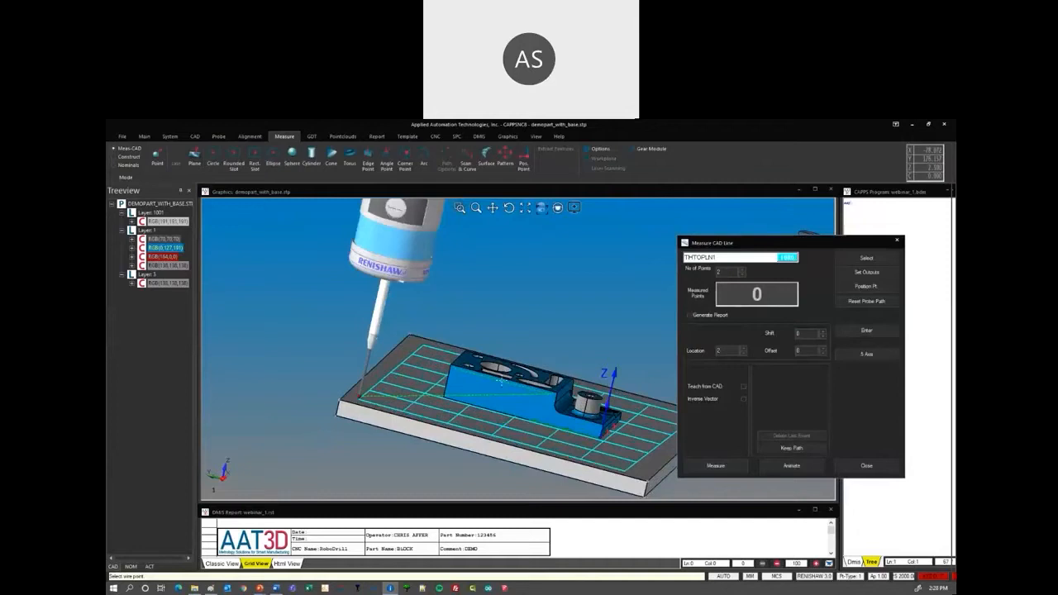
{"action": "scroll", "coordinate": [501, 380], "scroll_direction": "down", "scroll_amount": 2}
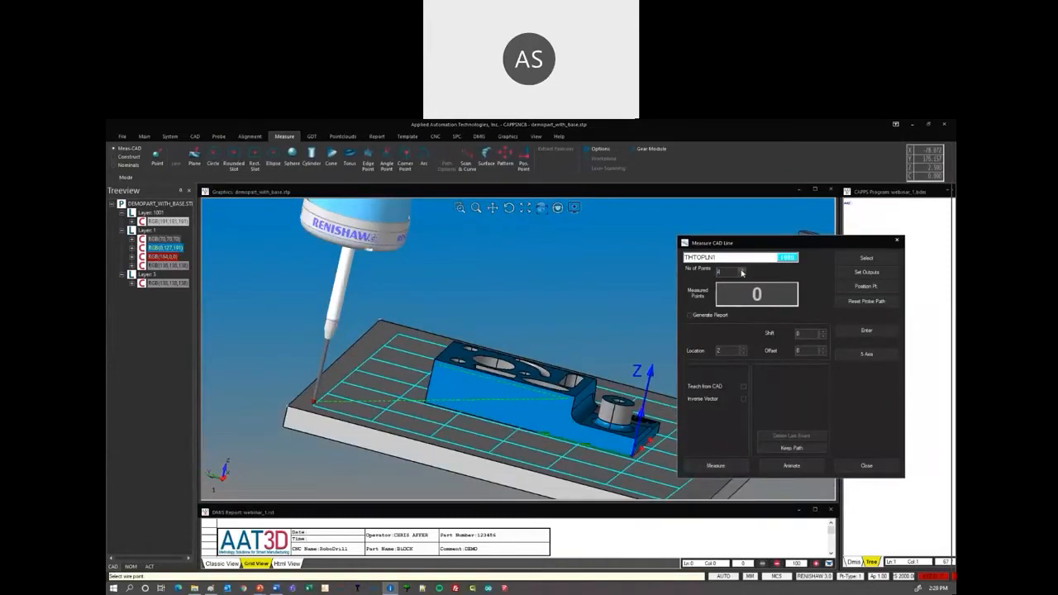
{"action": "middle_click_drag", "start_coordinate": [496, 341], "coordinate": [479, 383]}
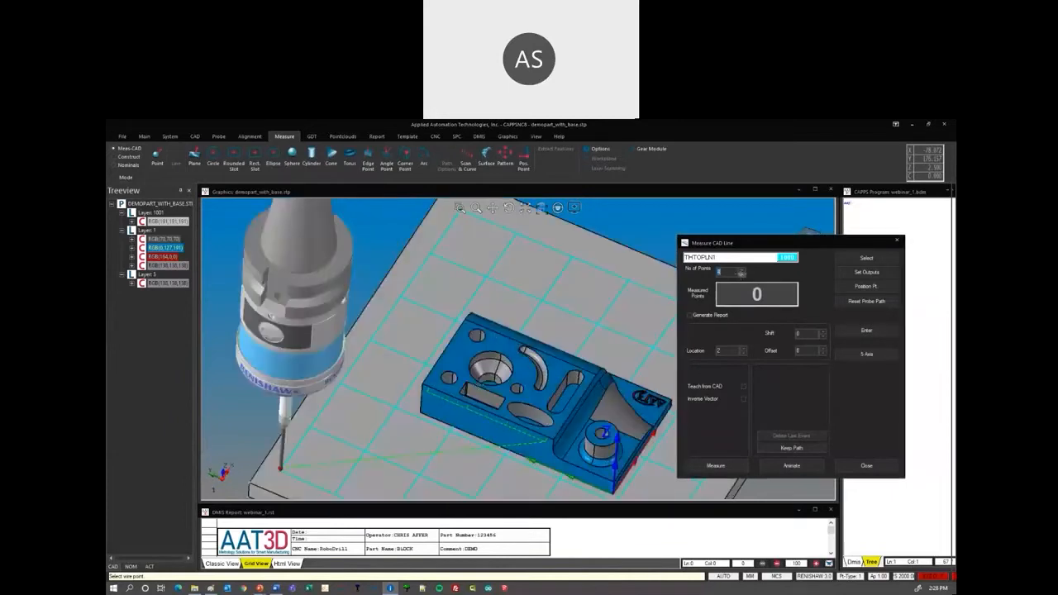
{"action": "left_click", "coordinate": [741, 271]}
{"action": "scroll", "coordinate": [451, 322], "scroll_direction": "down", "scroll_amount": 3}
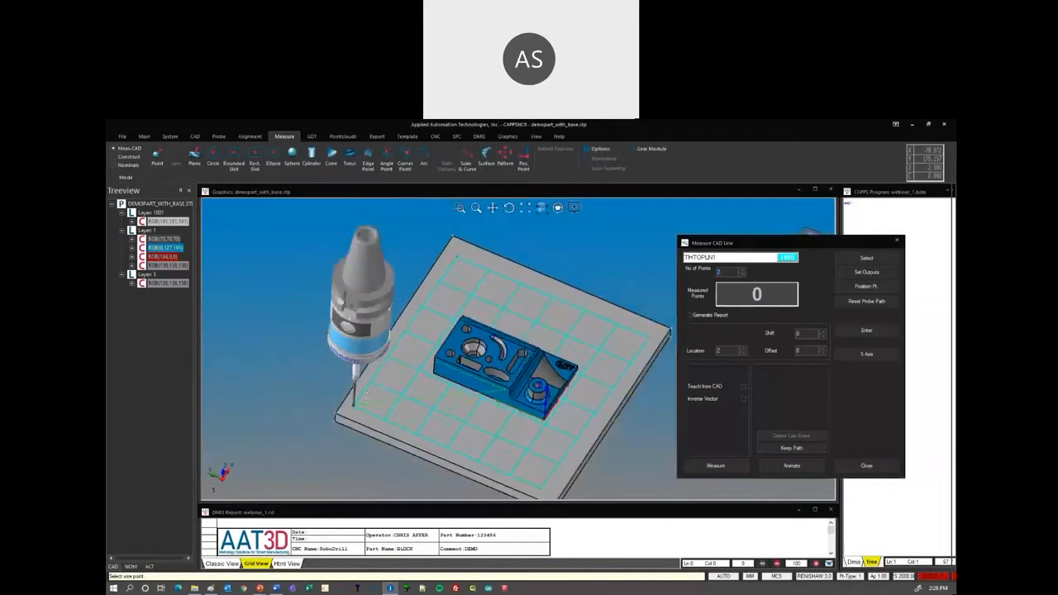
{"action": "left_click", "coordinate": [715, 467]}
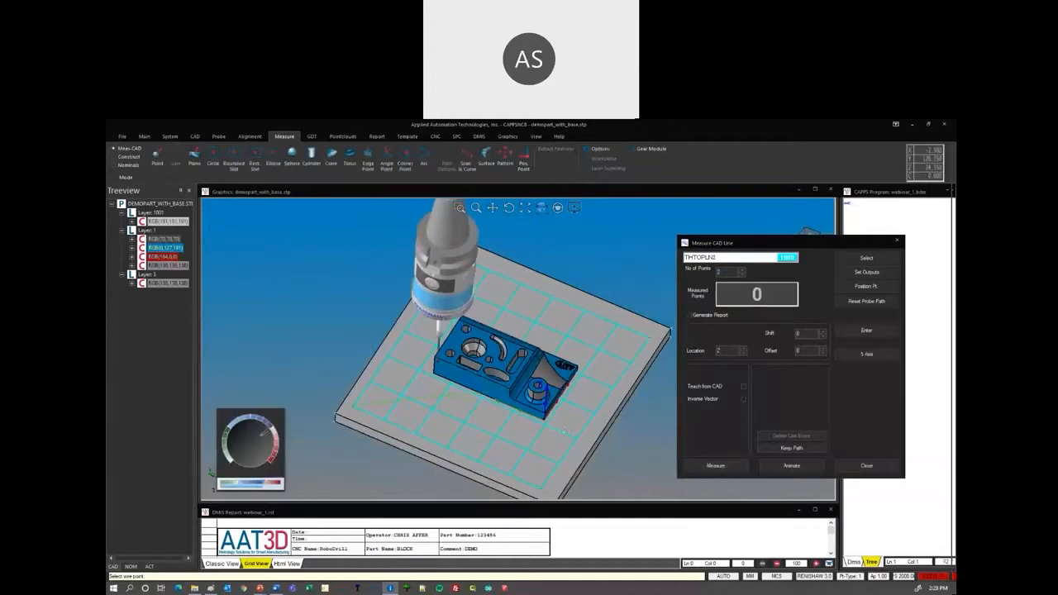
Measure a two-point CAD line along the block's short side face near the boss, with Inverse Vector enabled.
{"action": "scroll", "coordinate": [563, 430], "scroll_direction": "up", "scroll_amount": 2}
{"action": "scroll", "coordinate": [561, 406], "scroll_direction": "up", "scroll_amount": 4}
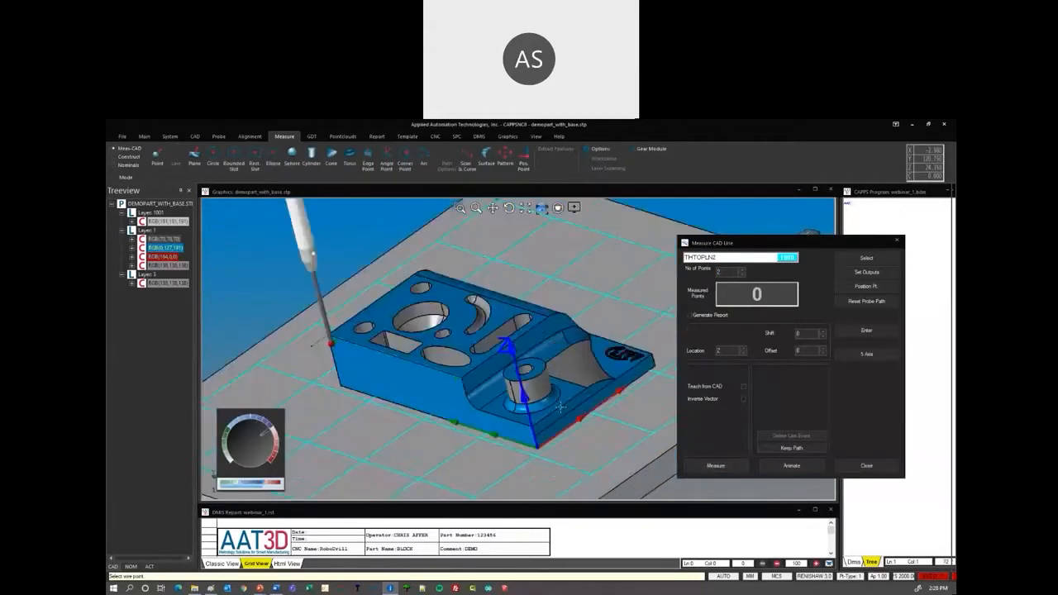
{"action": "scroll", "coordinate": [561, 406], "scroll_direction": "up", "scroll_amount": 2}
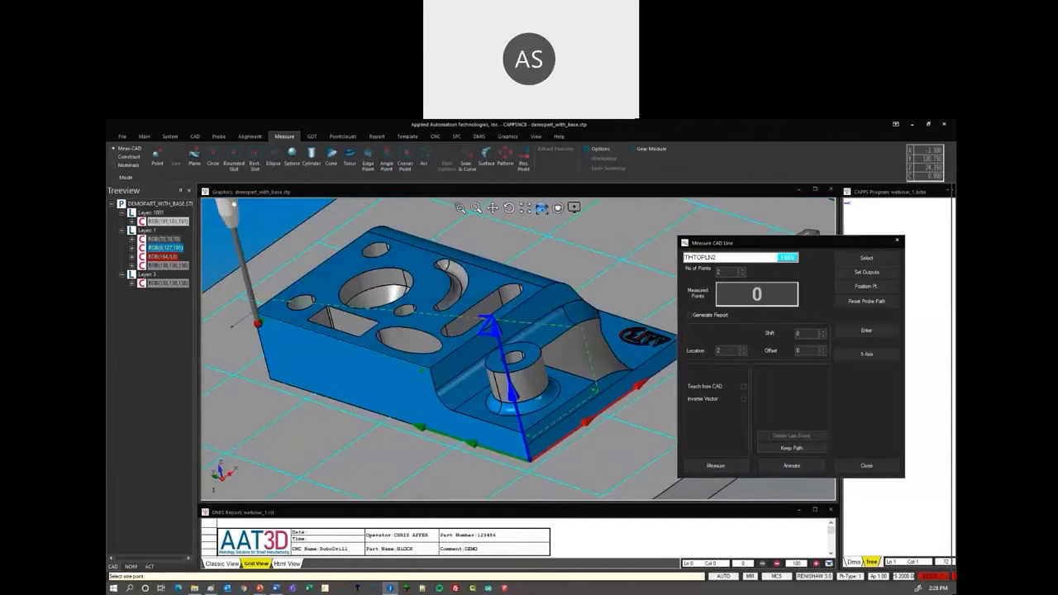
{"action": "mouse_move", "coordinate": [467, 386]}
{"action": "middle_mouse_down"}
{"action": "mouse_move", "coordinate": [491, 349]}
{"action": "mouse_move", "coordinate": [449, 387]}
{"action": "middle_mouse_up"}
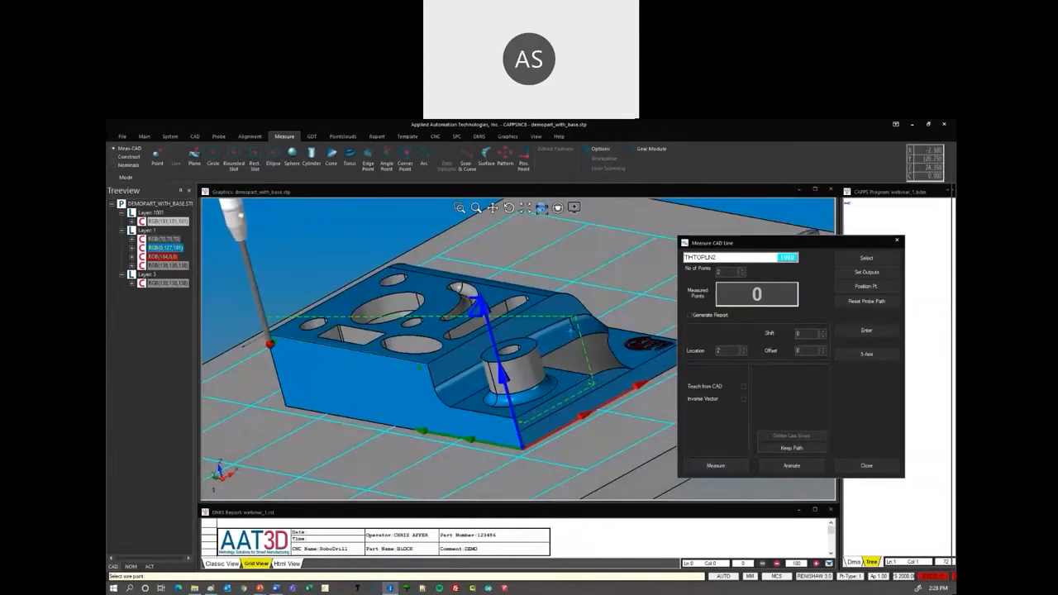
{"action": "left_click", "coordinate": [744, 399]}
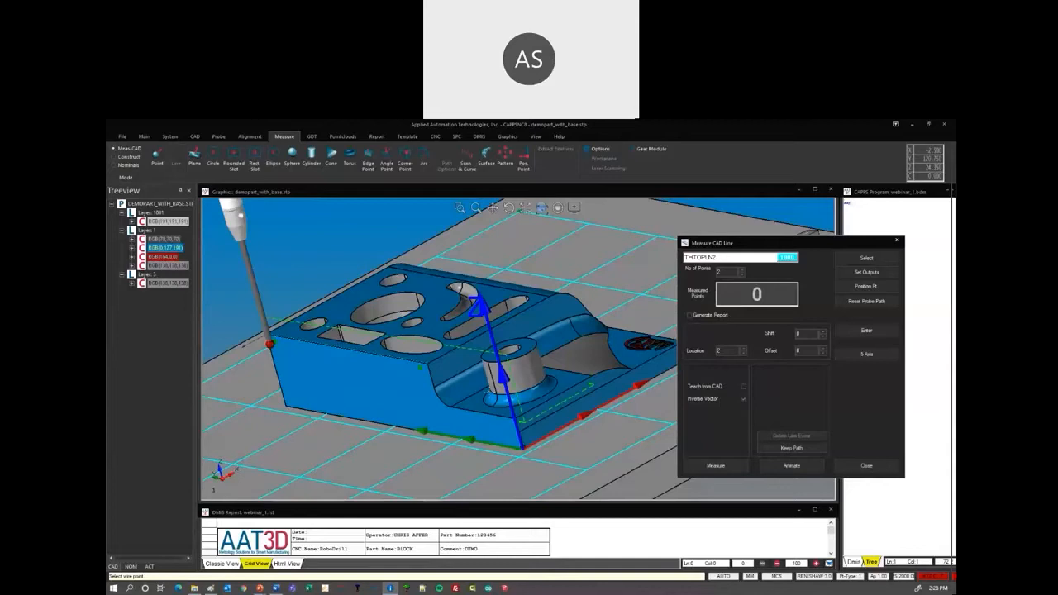
{"action": "left_click", "coordinate": [718, 466]}
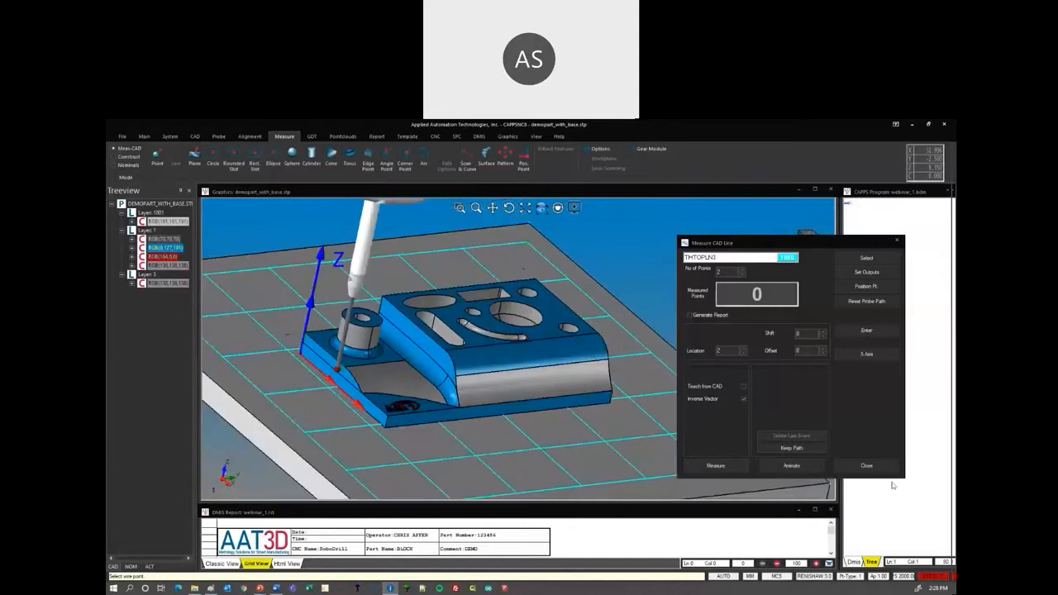
{"action": "left_click", "coordinate": [866, 466]}
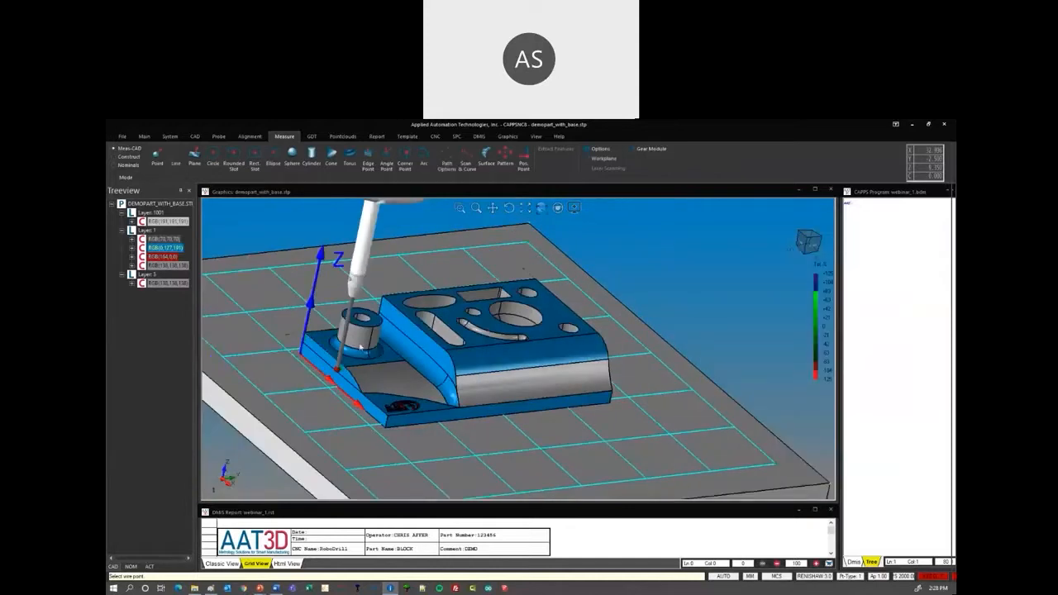
Set up an outer CAD cylinder measurement on the boss's wall with Inverse Vector turned off.
{"action": "left_click", "coordinate": [311, 154]}
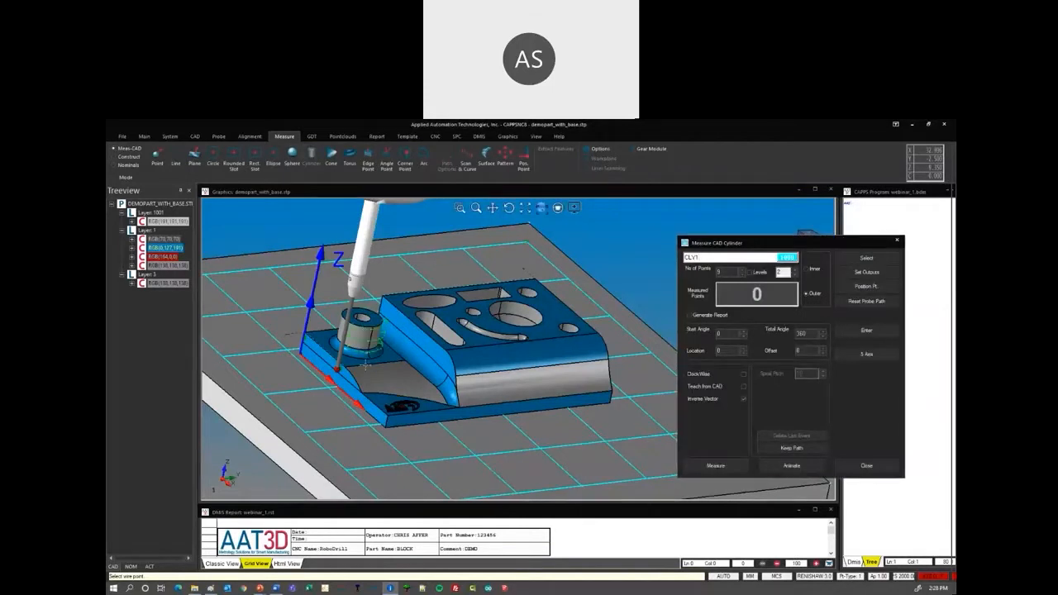
{"action": "scroll", "coordinate": [364, 362], "scroll_direction": "up", "scroll_amount": 2}
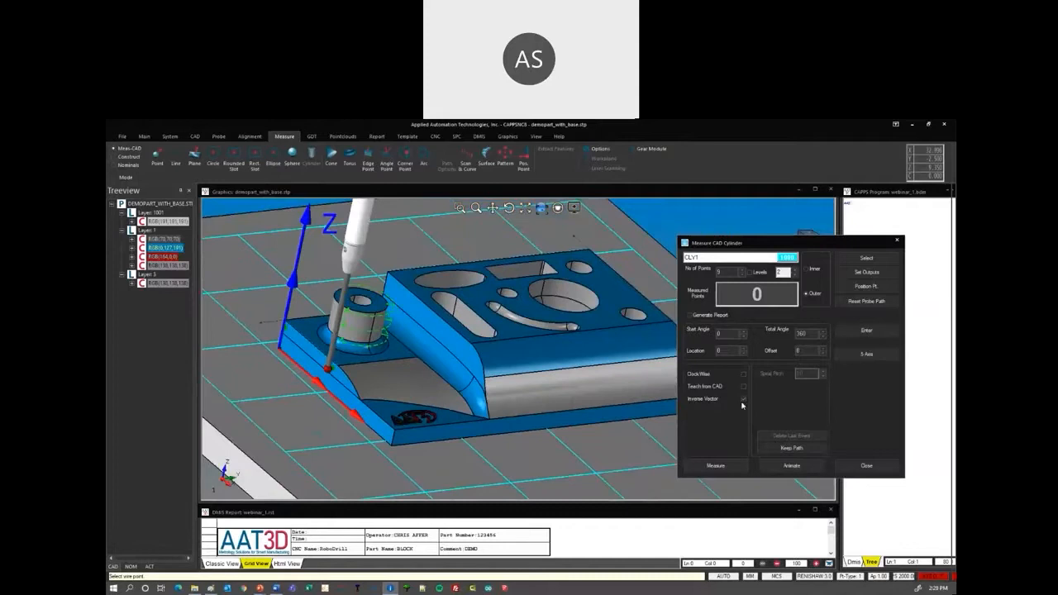
{"action": "middle_click_drag", "start_coordinate": [529, 372], "coordinate": [447, 342]}
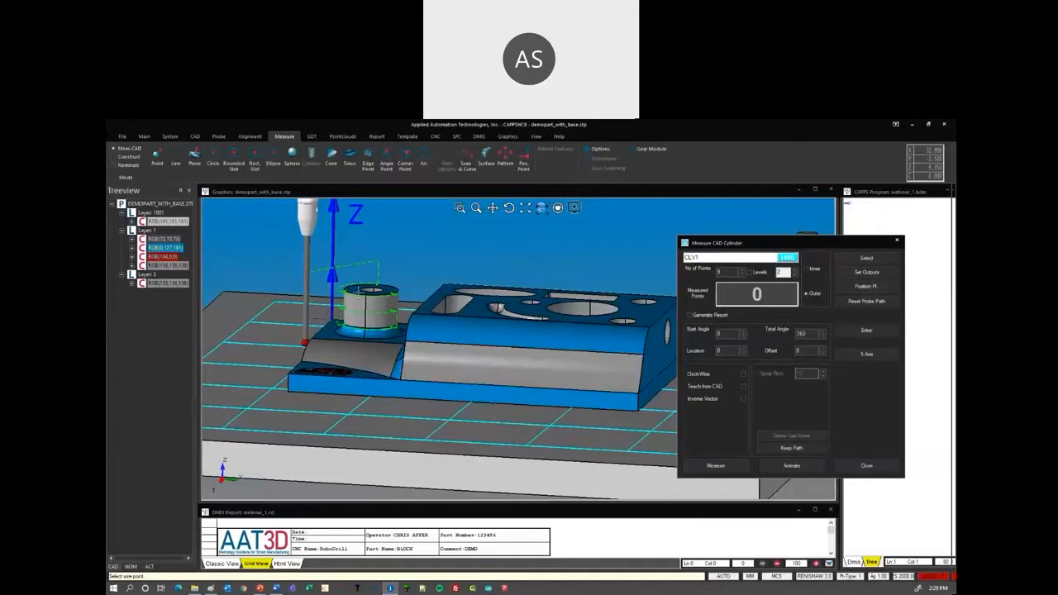
{"action": "scroll", "coordinate": [358, 289], "scroll_direction": "up", "scroll_amount": 3}
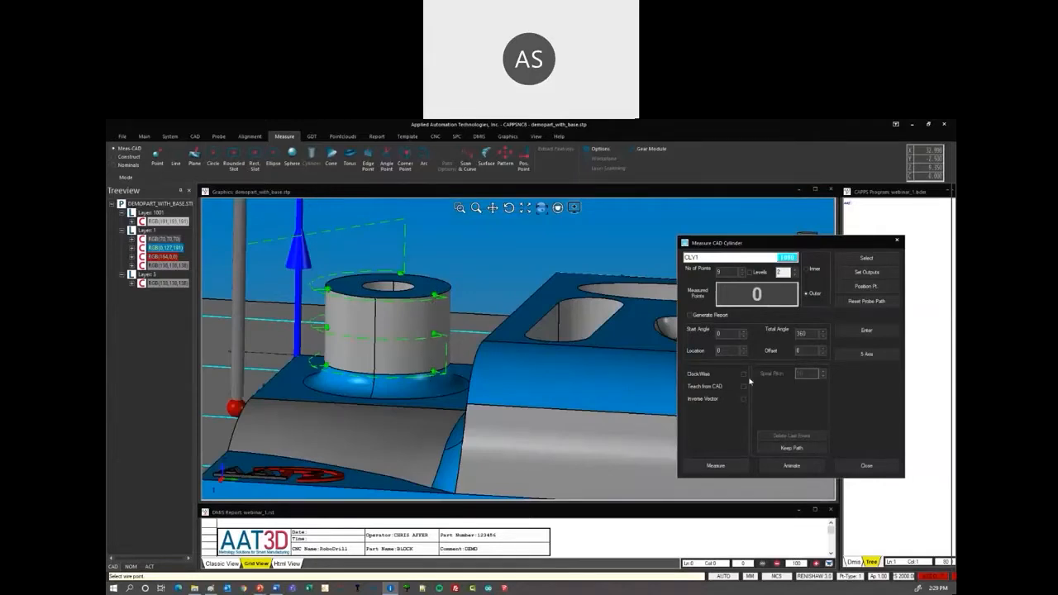
Set the boss cylinder's Offset to 1.9 and Location to -0.2.
{"action": "left_click", "coordinate": [822, 350]}
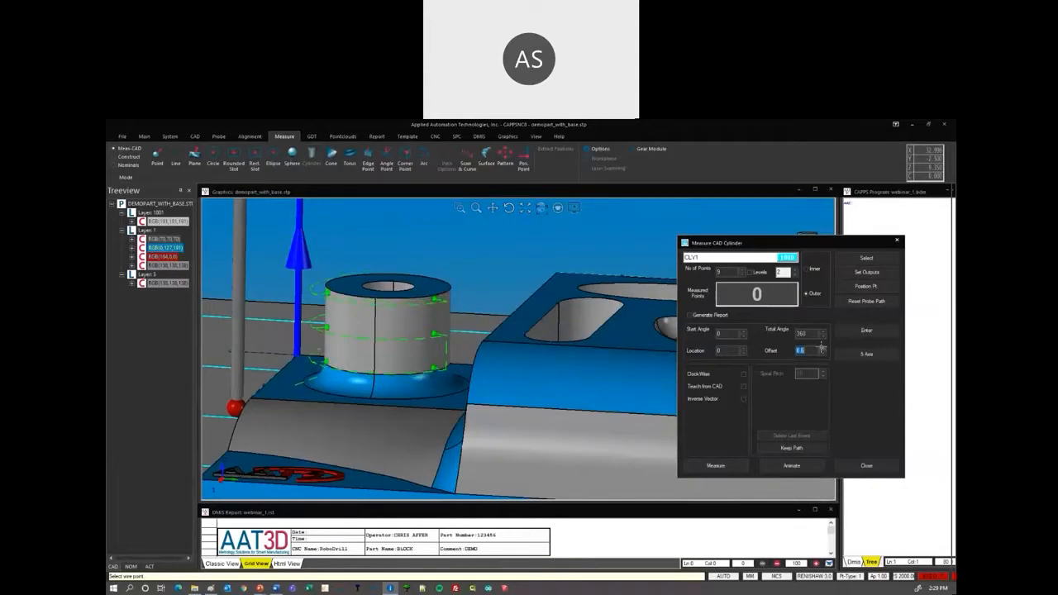
{"action": "left_click", "coordinate": [822, 348]}
{"action": "left_click", "coordinate": [823, 348]}
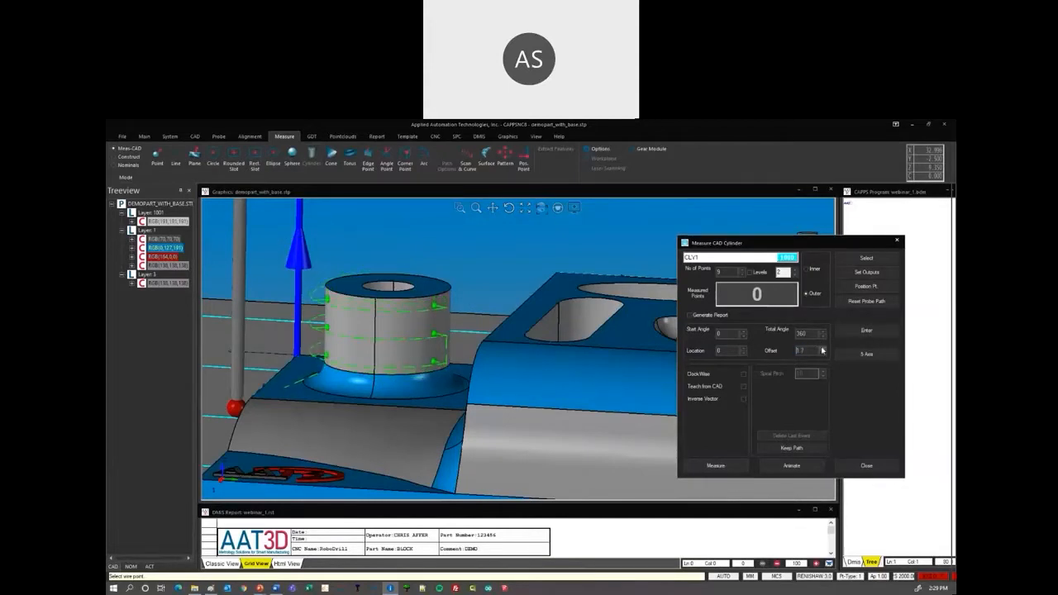
{"action": "left_click", "coordinate": [744, 349]}
{"action": "left_click", "coordinate": [745, 349]}
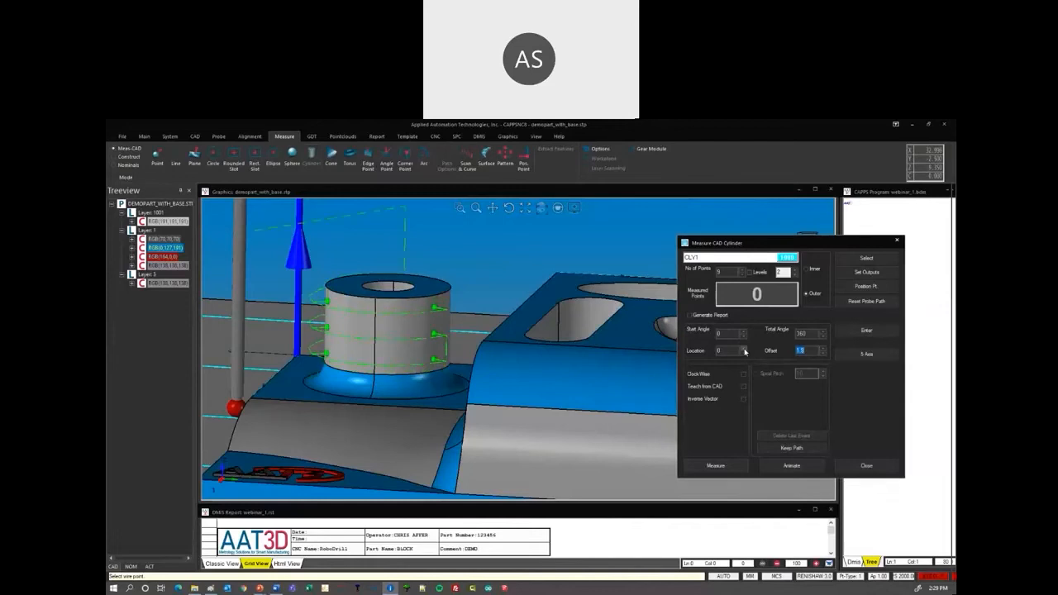
{"action": "left_click", "coordinate": [744, 353]}
{"action": "left_click", "coordinate": [744, 353]}
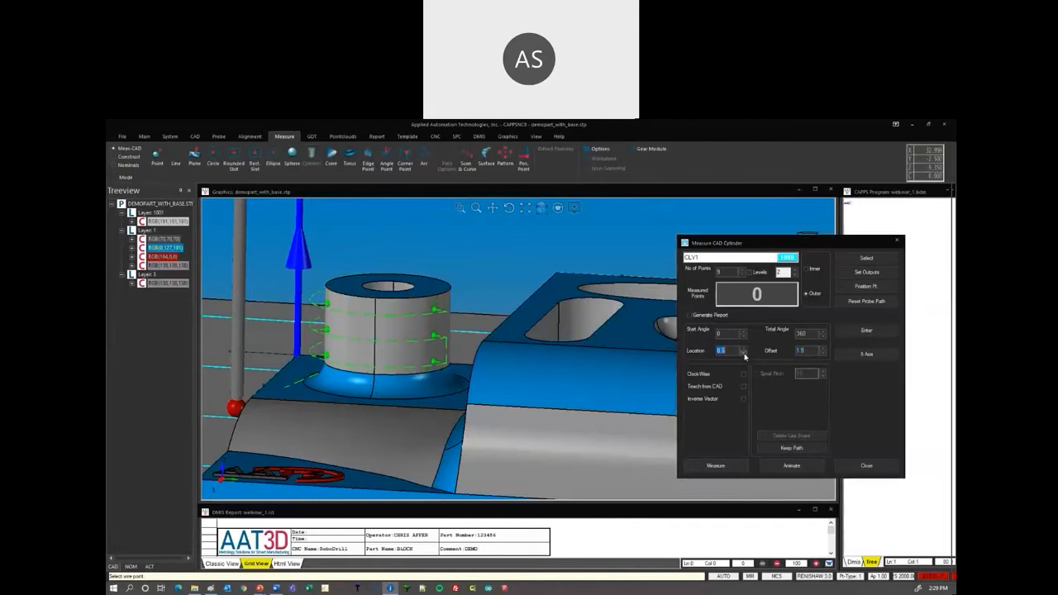
{"action": "left_click", "coordinate": [744, 355]}
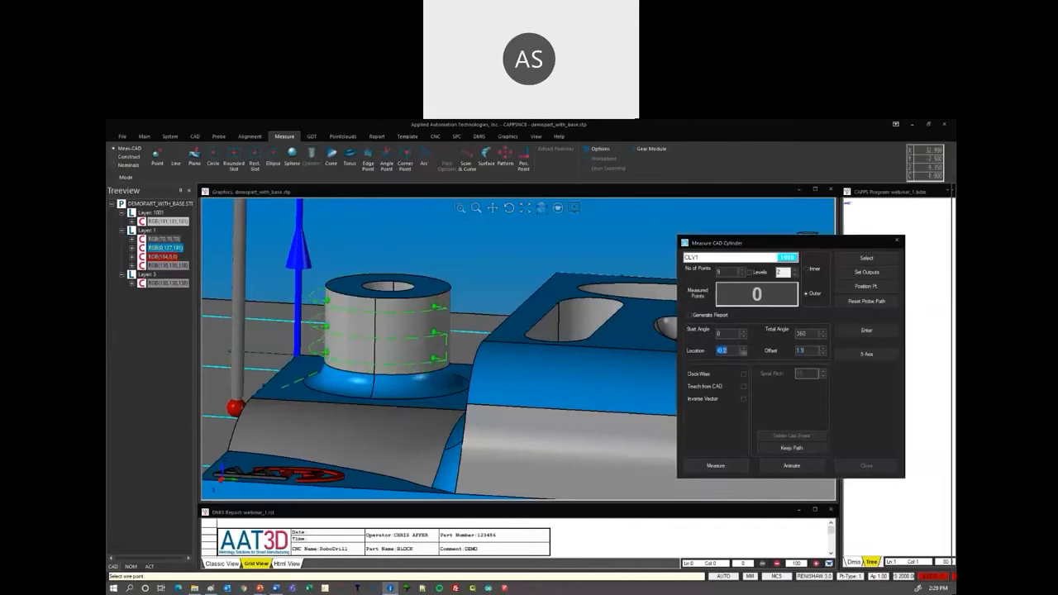
Check the probe path around the boss, then measure the cylinder and finish cylinder measuring.
{"action": "scroll", "coordinate": [396, 337], "scroll_direction": "down", "scroll_amount": 2}
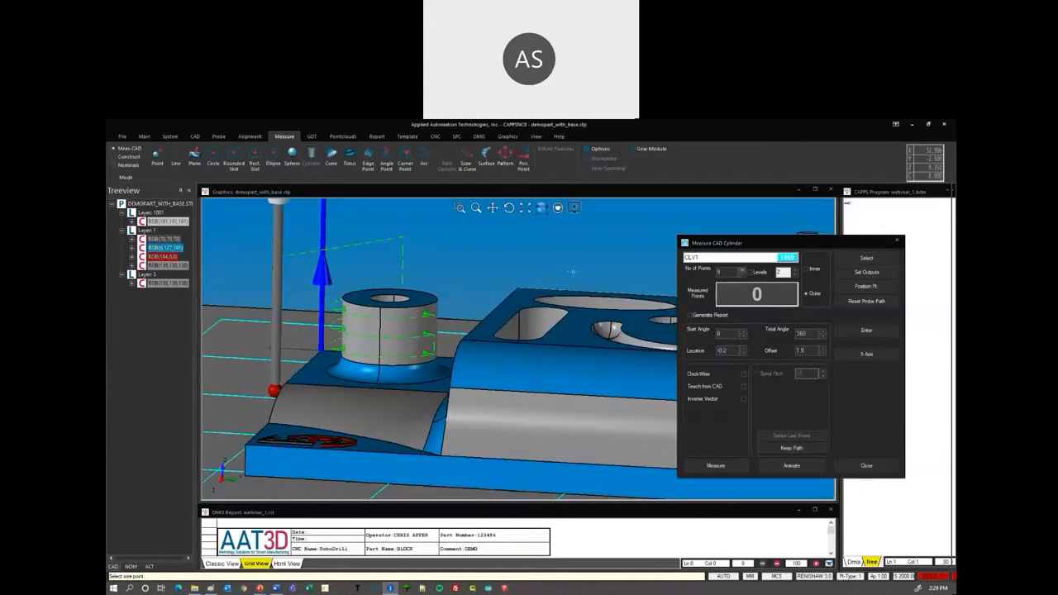
{"action": "middle_click_drag", "start_coordinate": [281, 357], "coordinate": [529, 376]}
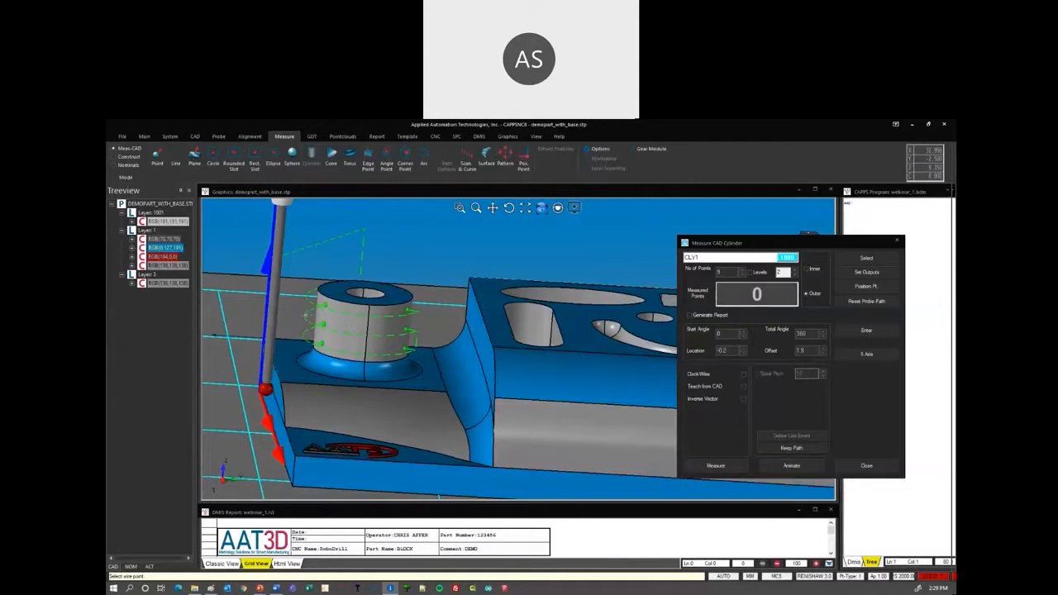
{"action": "scroll", "coordinate": [363, 325], "scroll_direction": "down", "scroll_amount": 3}
{"action": "middle_click_drag", "start_coordinate": [369, 352], "coordinate": [413, 354]}
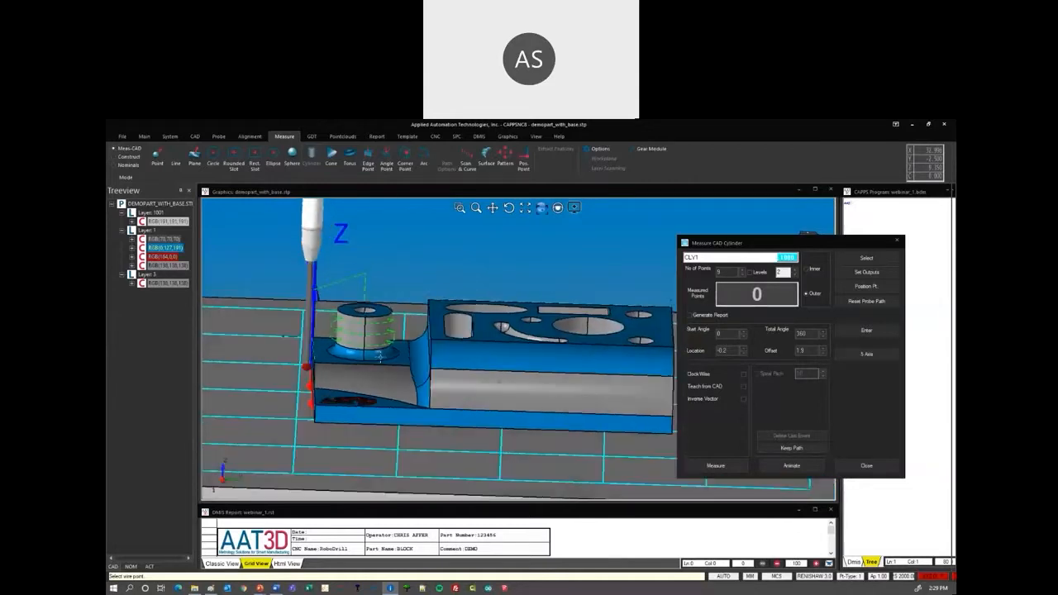
{"action": "left_click", "coordinate": [717, 466]}
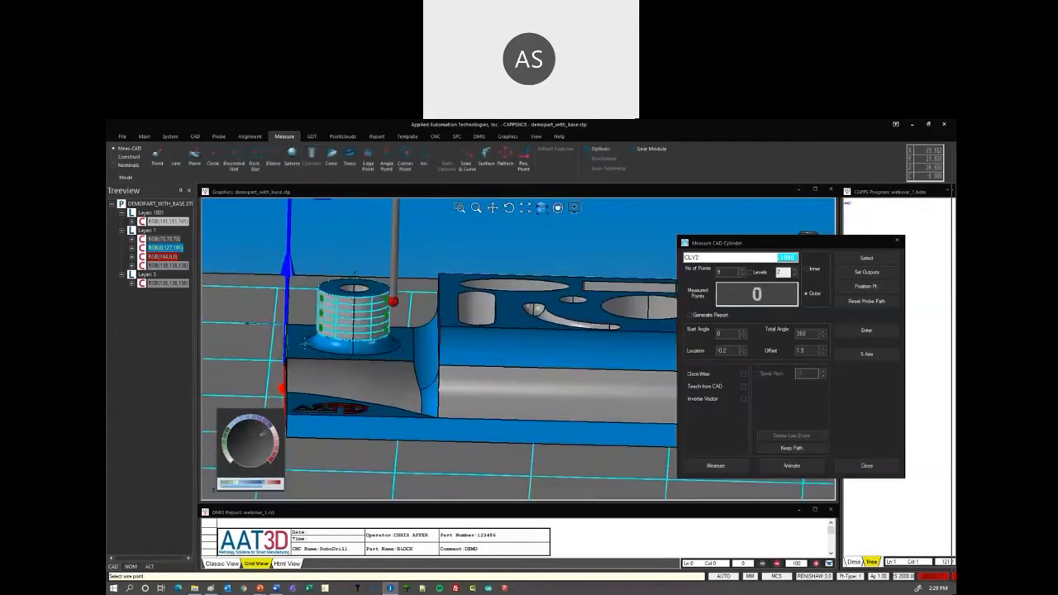
{"action": "scroll", "coordinate": [294, 342], "scroll_direction": "down", "scroll_amount": 3}
{"action": "scroll", "coordinate": [468, 330], "scroll_direction": "up", "scroll_amount": 2}
{"action": "middle_click_drag", "start_coordinate": [451, 361], "coordinate": [471, 335]}
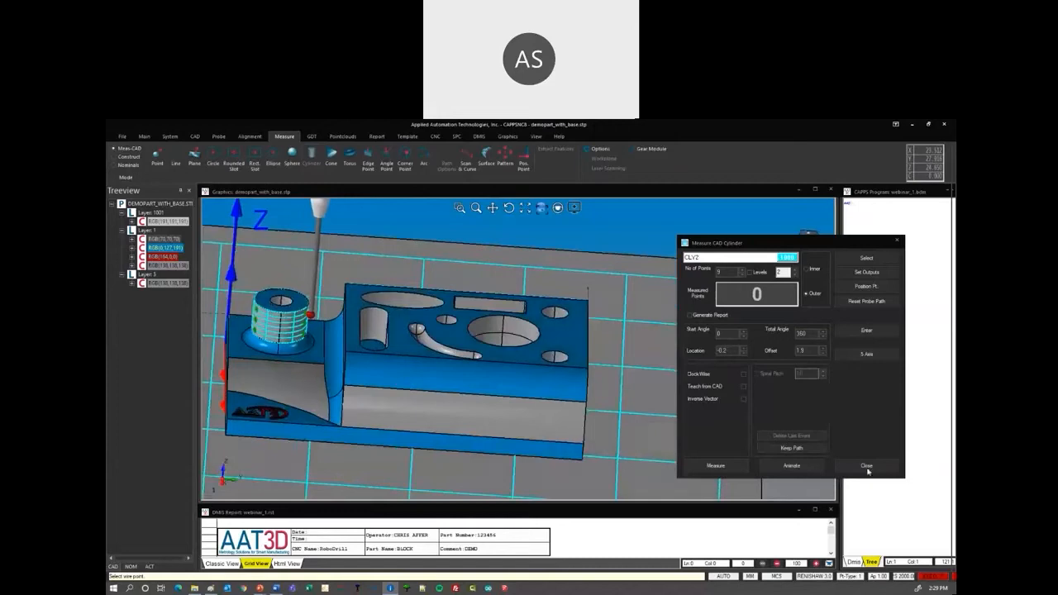
{"action": "left_click", "coordinate": [867, 466]}
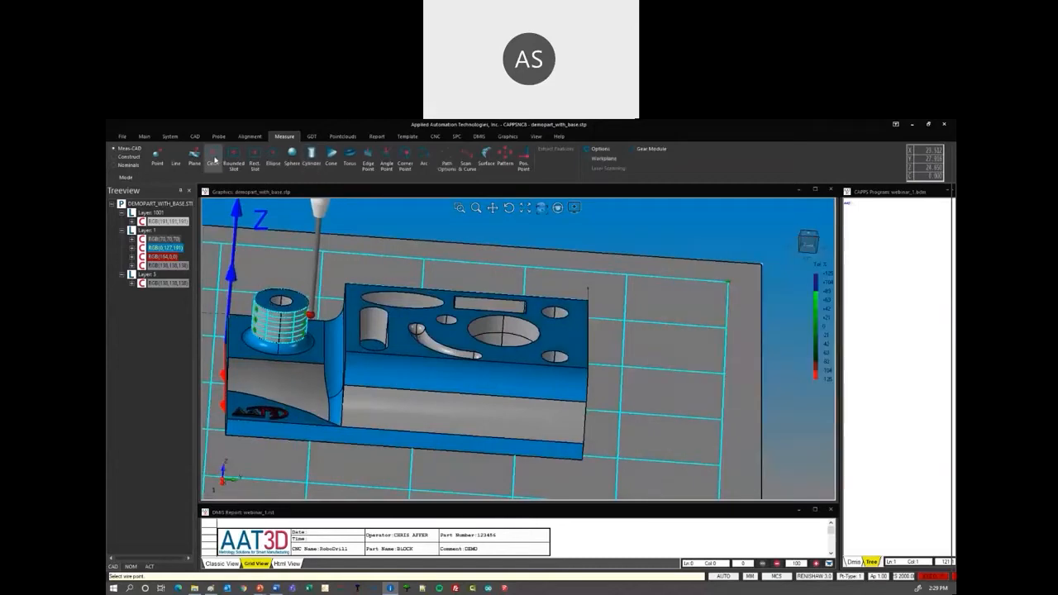
Set up an inner CAD circle measurement with 10 points on the small round hole beside the curved slot.
{"action": "left_click", "coordinate": [214, 159]}
{"action": "left_click", "coordinate": [529, 348]}
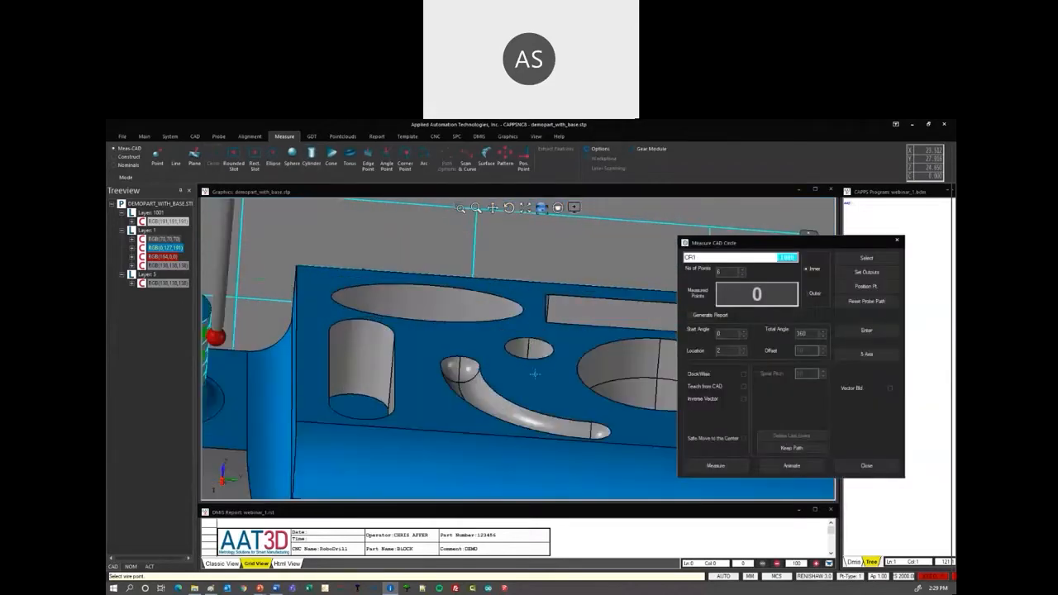
{"action": "scroll", "coordinate": [426, 352], "scroll_direction": "down", "scroll_amount": 3}
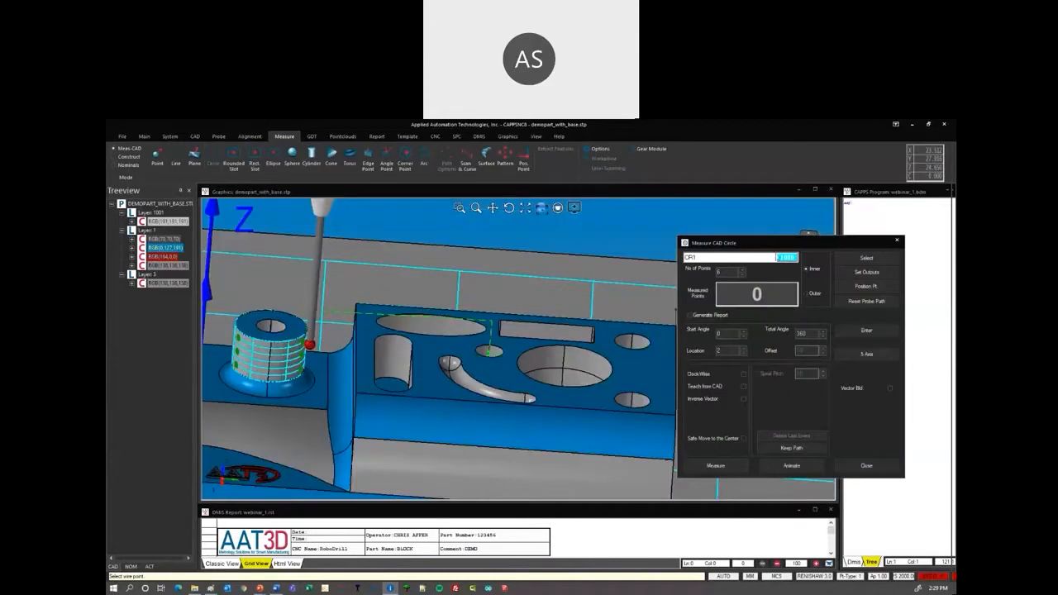
{"action": "left_click", "coordinate": [742, 269]}
{"action": "left_click", "coordinate": [743, 269]}
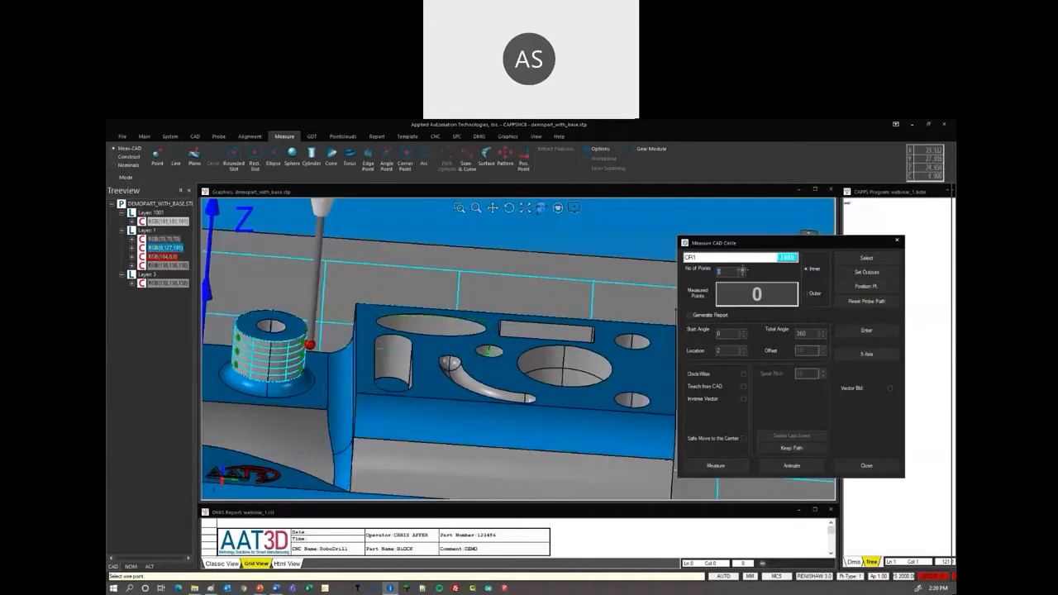
{"action": "left_click", "coordinate": [742, 269]}
{"action": "left_click", "coordinate": [742, 270]}
{"action": "scroll", "coordinate": [454, 368], "scroll_direction": "down", "scroll_amount": 2}
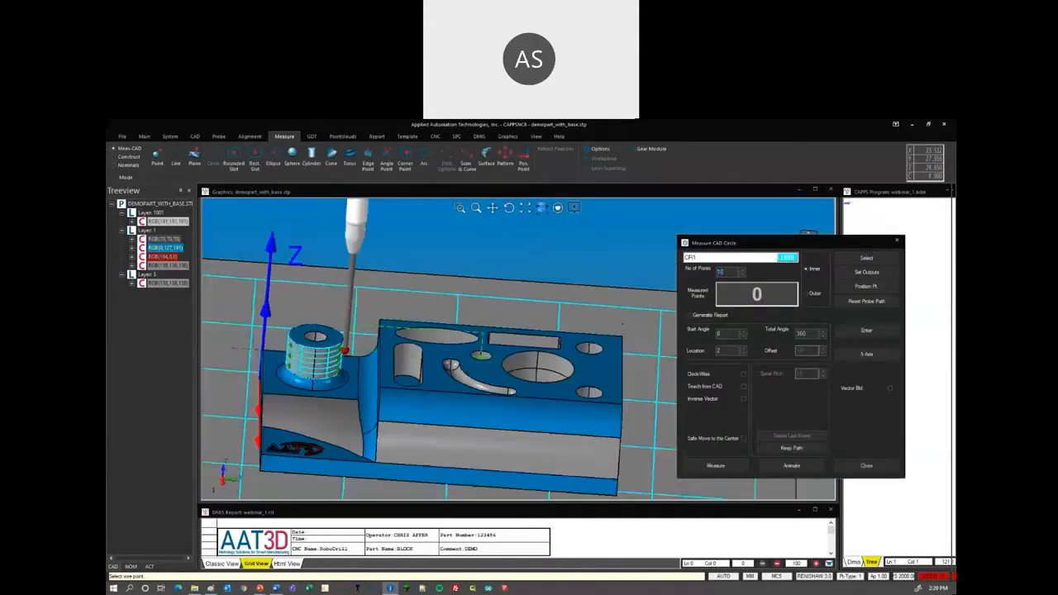
{"action": "middle_click_drag", "start_coordinate": [454, 372], "coordinate": [446, 418]}
{"action": "scroll", "coordinate": [488, 376], "scroll_direction": "up", "scroll_amount": 3}
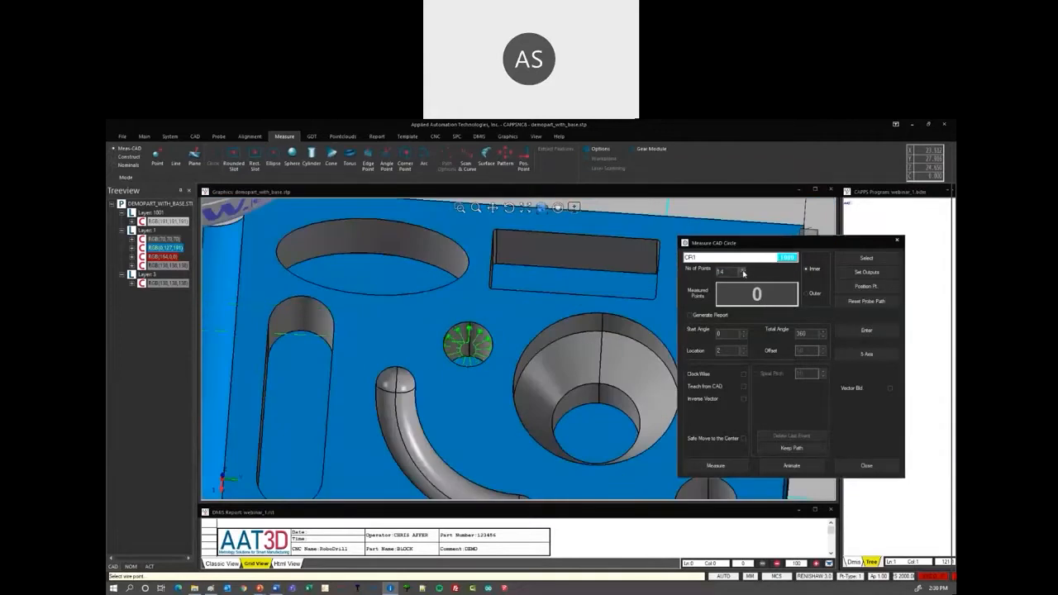
{"action": "left_click", "coordinate": [744, 271]}
{"action": "left_click", "coordinate": [743, 275]}
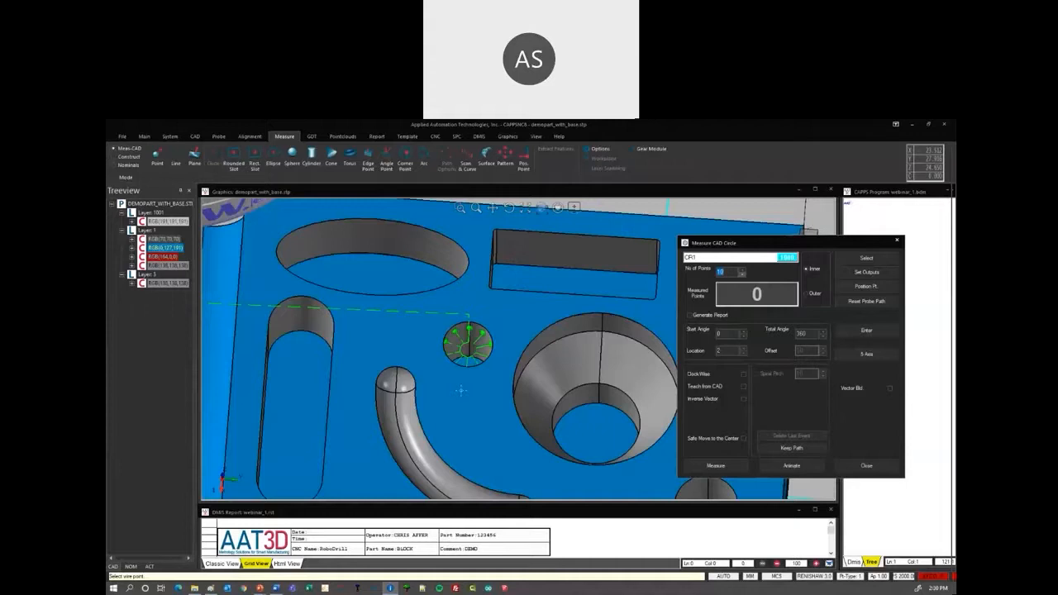
Animate the probe path for the small hole's circle, then measure it.
{"action": "middle_click_drag", "start_coordinate": [461, 390], "coordinate": [463, 345]}
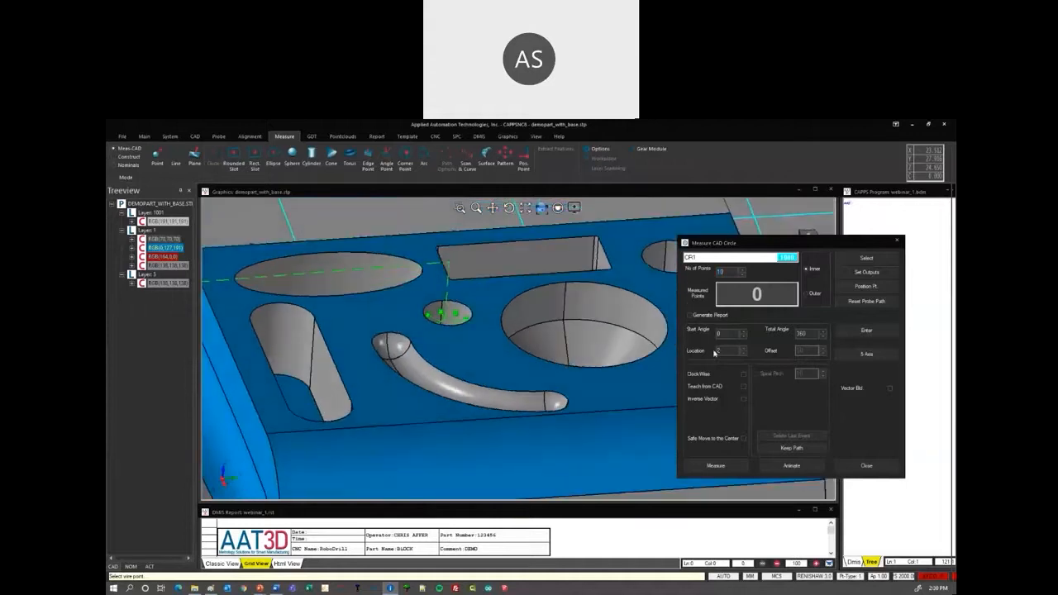
{"action": "scroll", "coordinate": [493, 359], "scroll_direction": "down", "scroll_amount": 3}
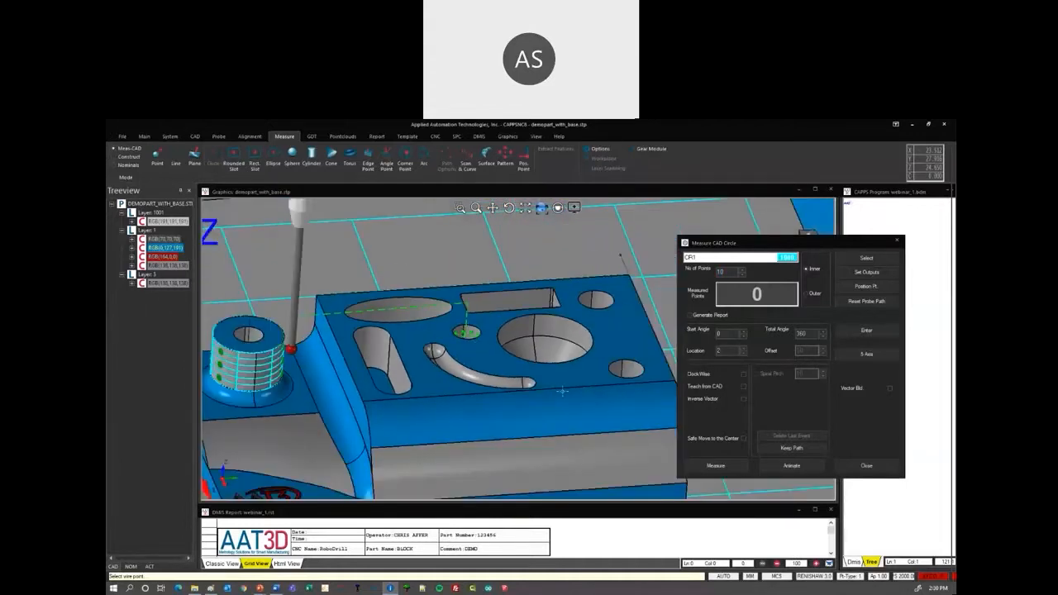
{"action": "left_click", "coordinate": [789, 466]}
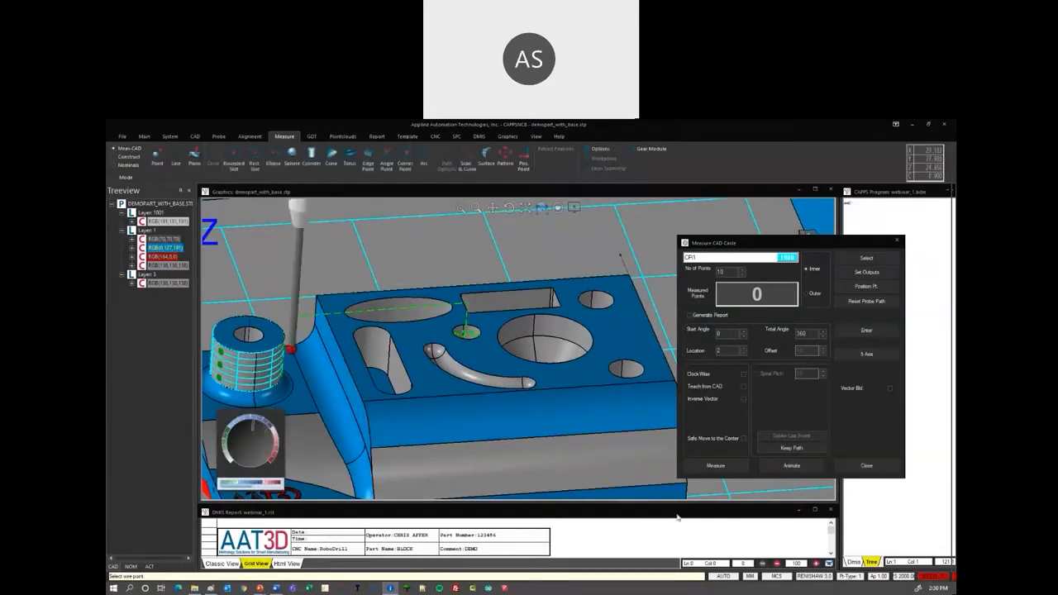
{"action": "left_click", "coordinate": [712, 467]}
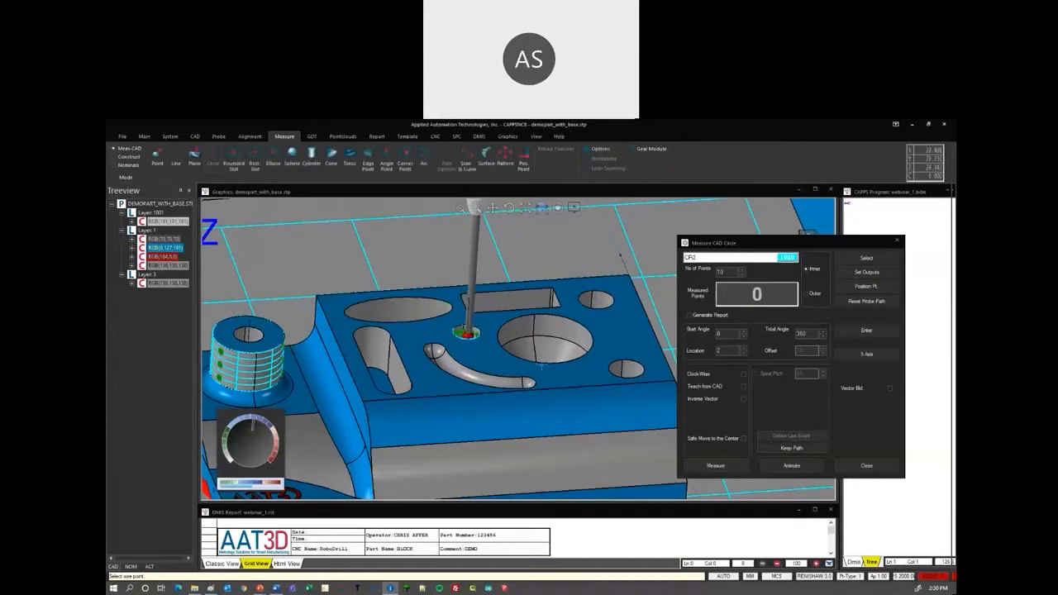
Measure the large conical hole's rim as an inner CAD circle with 6 points and finish circle measuring.
{"action": "scroll", "coordinate": [611, 324], "scroll_direction": "up", "scroll_amount": 3}
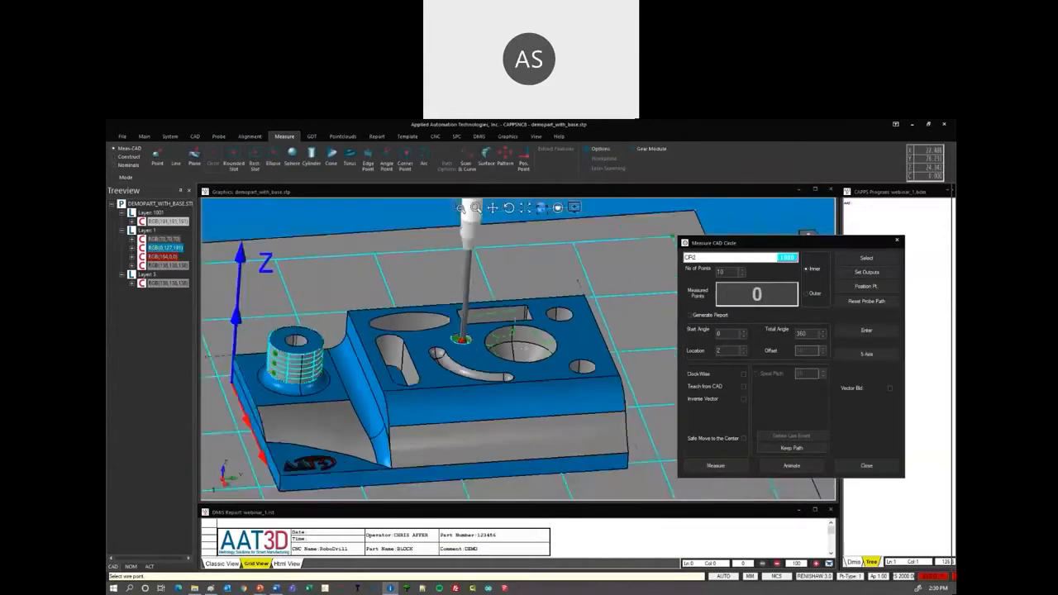
{"action": "left_click", "coordinate": [742, 275]}
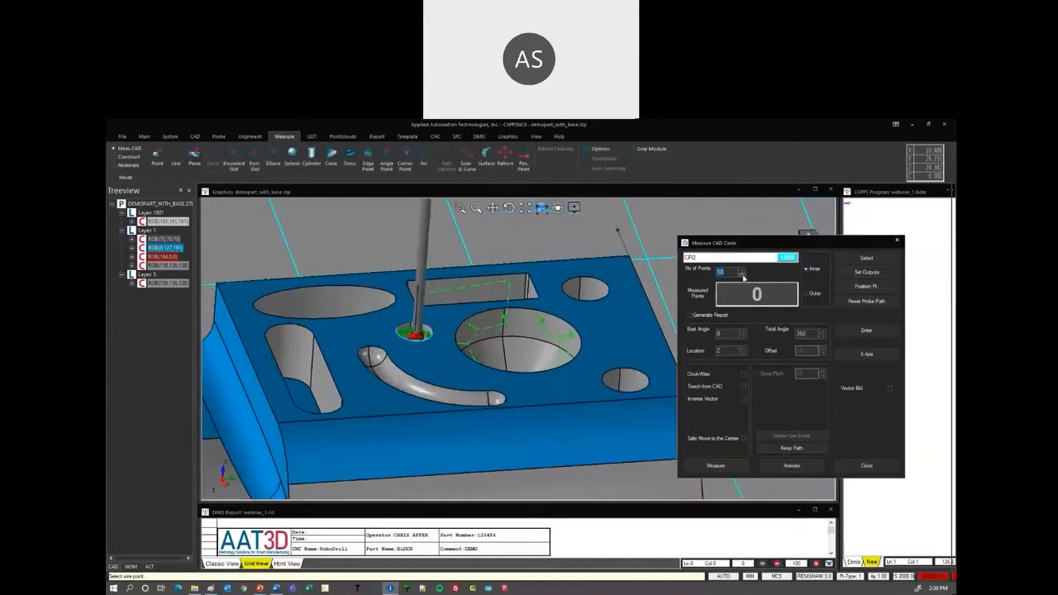
{"action": "left_click", "coordinate": [741, 274]}
{"action": "left_click", "coordinate": [741, 274]}
{"action": "left_click", "coordinate": [741, 274]}
{"action": "left_click", "coordinate": [716, 465]}
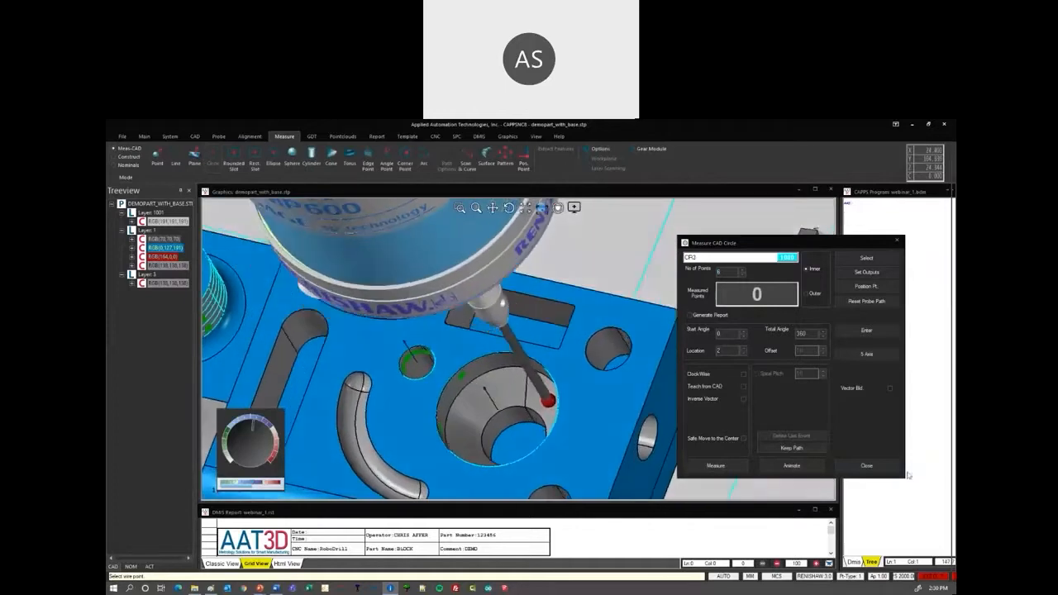
{"action": "left_click", "coordinate": [866, 465]}
Set up an inner CAD cone measurement on the large conical hole with 4 points per level on 3 levels.
{"action": "left_click", "coordinate": [331, 157]}
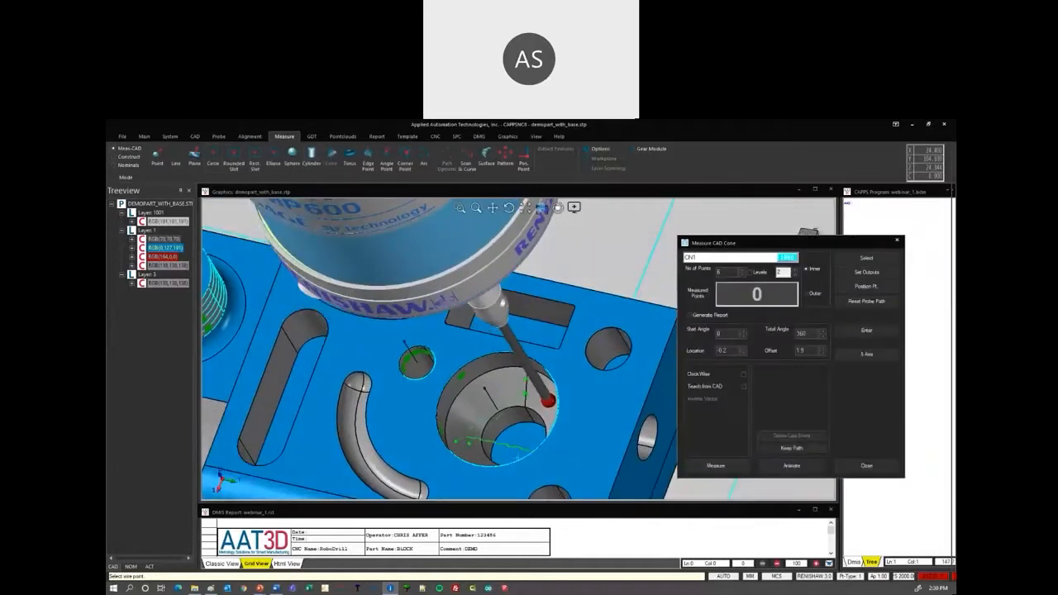
{"action": "middle_click_drag", "start_coordinate": [523, 459], "coordinate": [534, 406]}
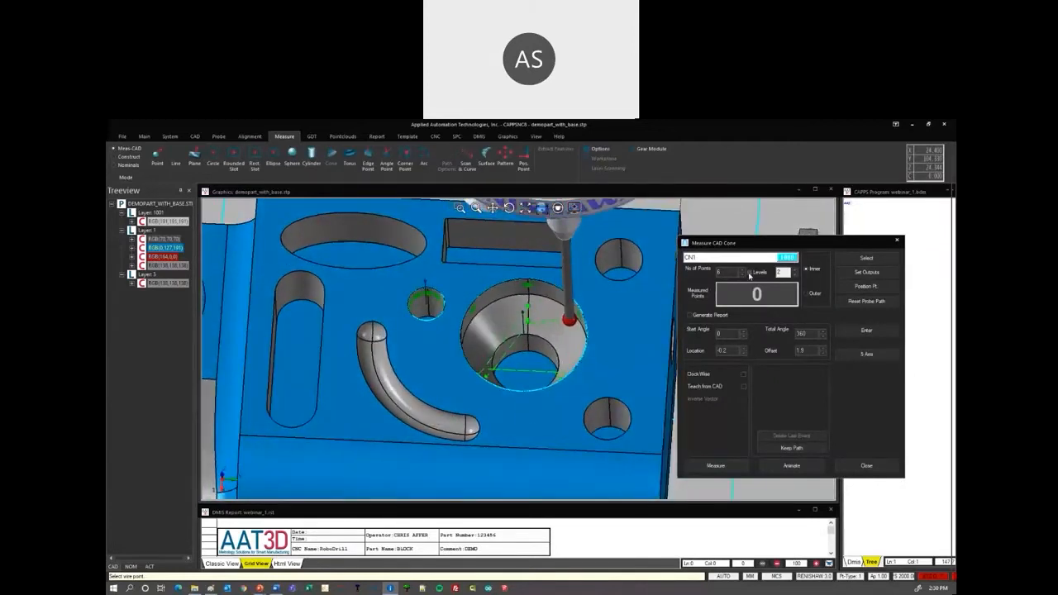
{"action": "left_click", "coordinate": [749, 272]}
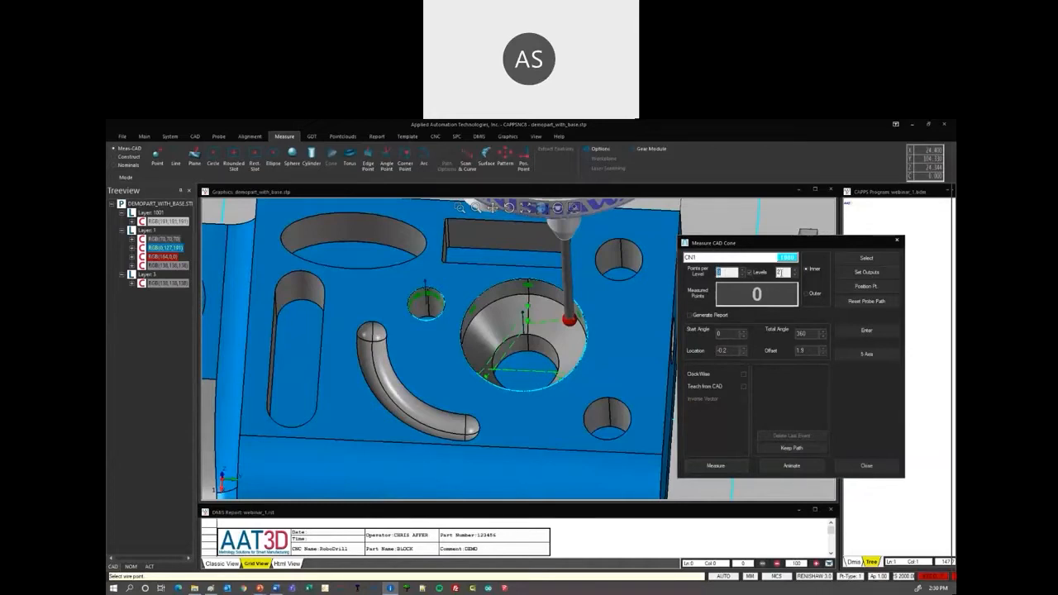
{"action": "key", "text": "Tab"}
{"action": "left_click", "coordinate": [795, 270]}
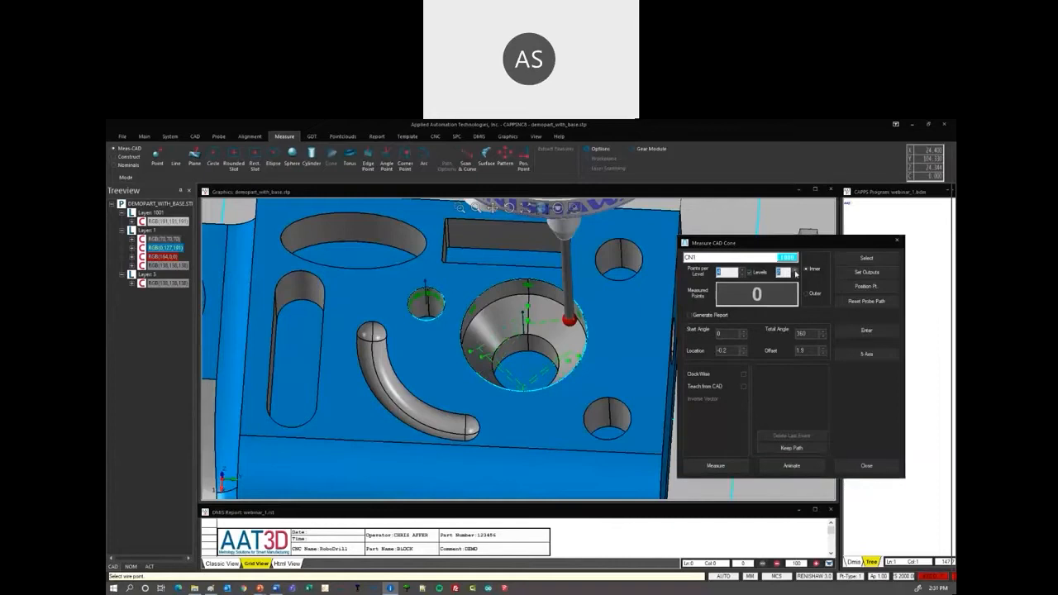
{"action": "scroll", "coordinate": [524, 378], "scroll_direction": "up", "scroll_amount": 3}
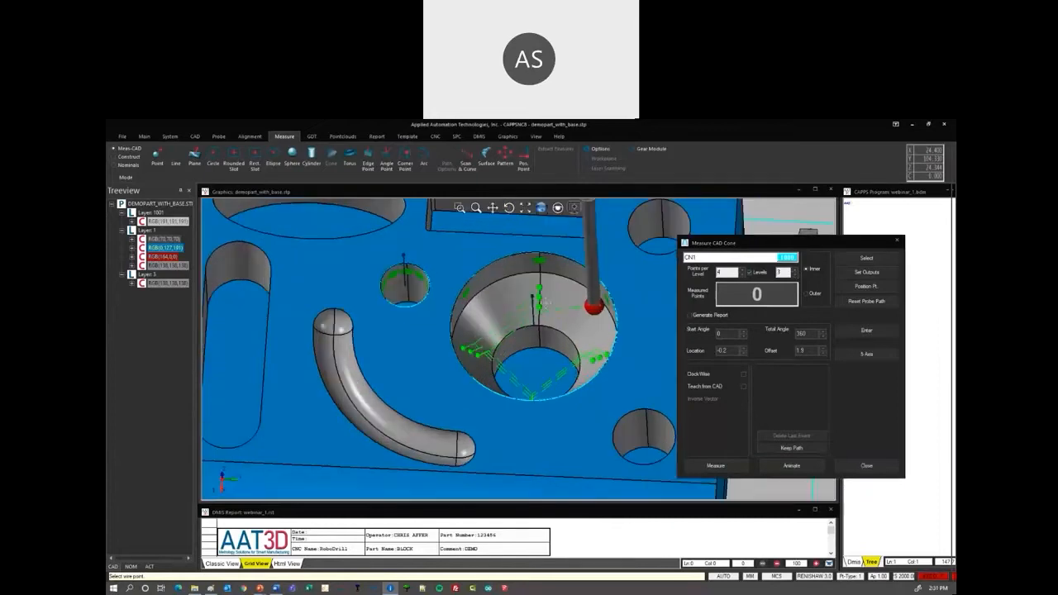
Set the cone measurement's level offset to 1.0 and its location to 0.
{"action": "left_click", "coordinate": [822, 354]}
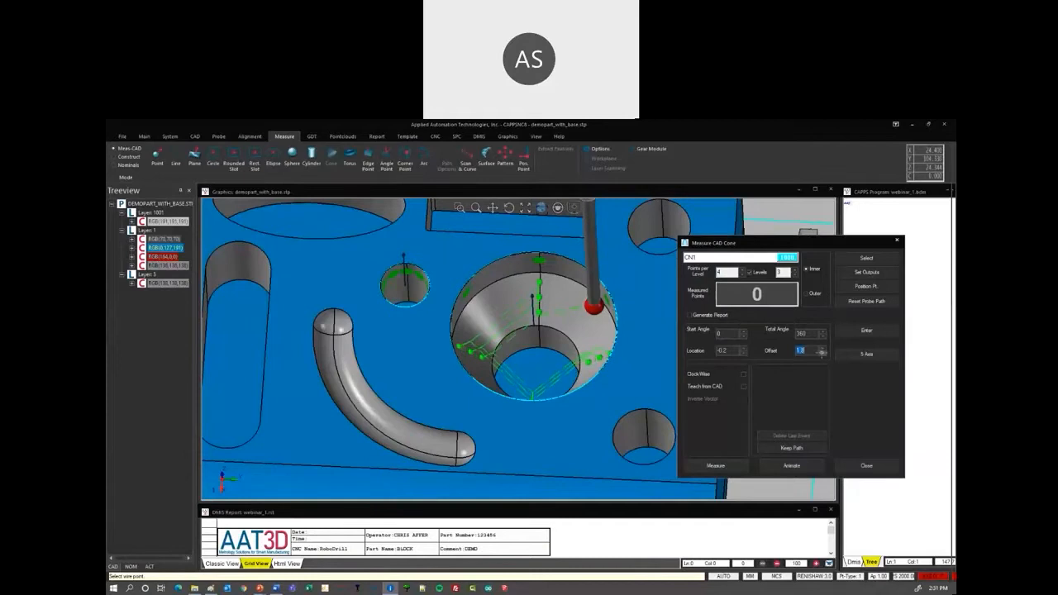
{"action": "left_click", "coordinate": [822, 353]}
{"action": "left_click", "coordinate": [733, 351]}
{"action": "type", "text": "0"}
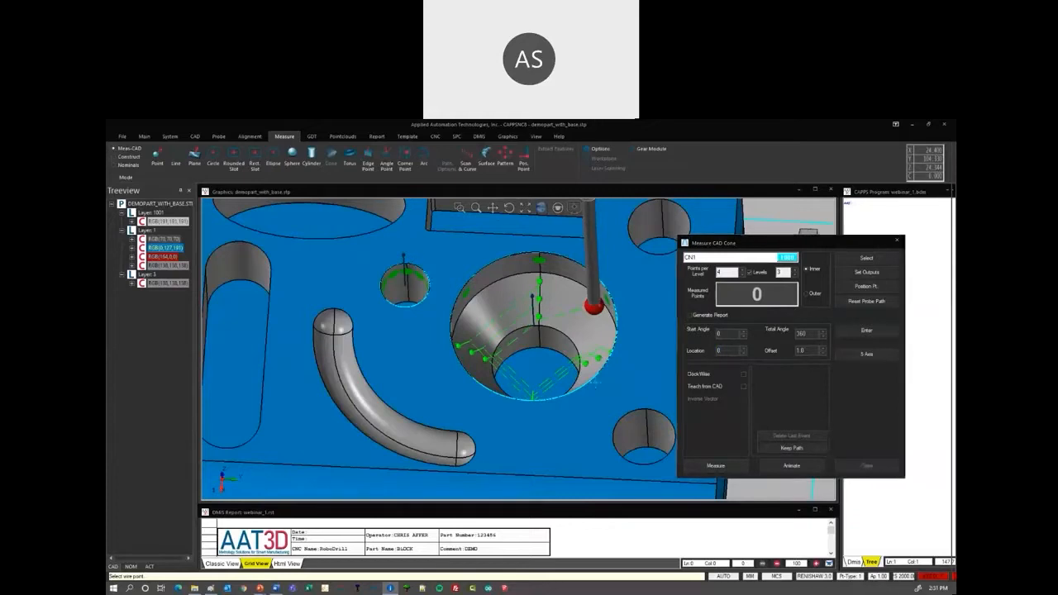
{"action": "middle_click_drag", "start_coordinate": [529, 338], "coordinate": [523, 340]}
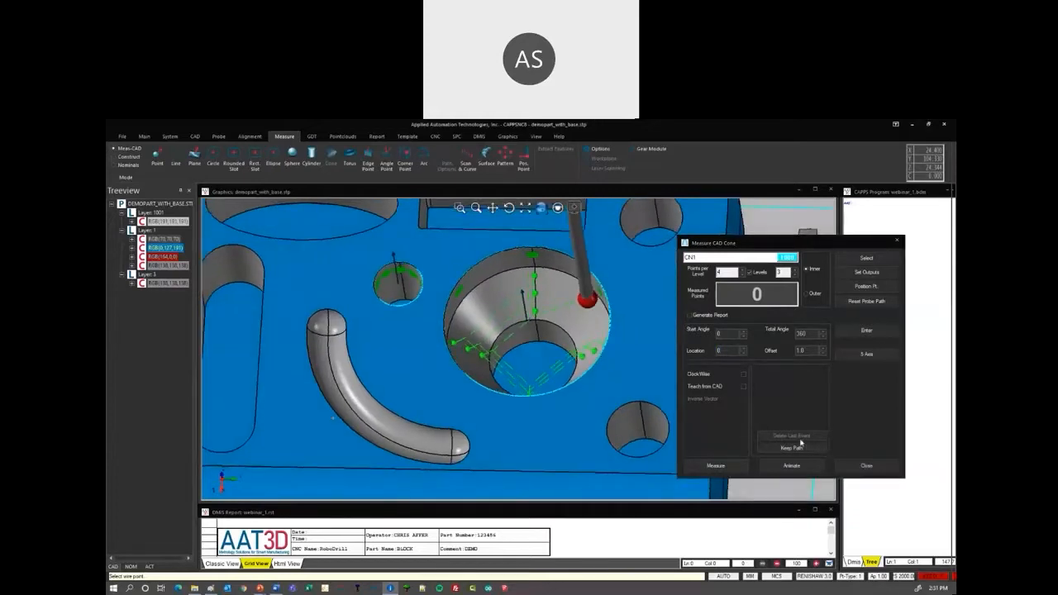
Measure the cone in the large conical hole and finish cone measuring.
{"action": "left_click", "coordinate": [716, 466]}
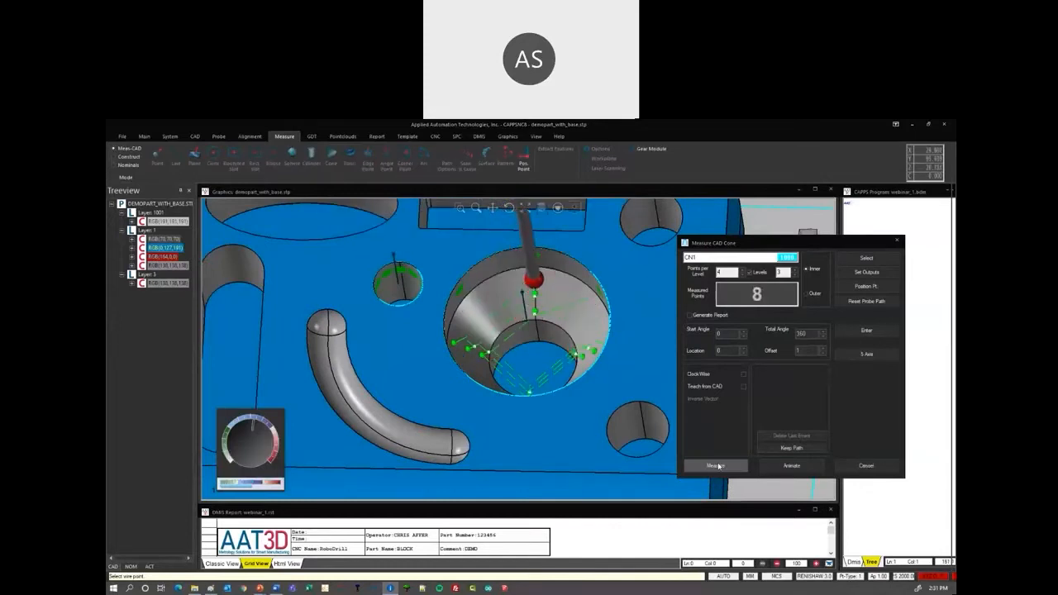
{"action": "left_click", "coordinate": [716, 465]}
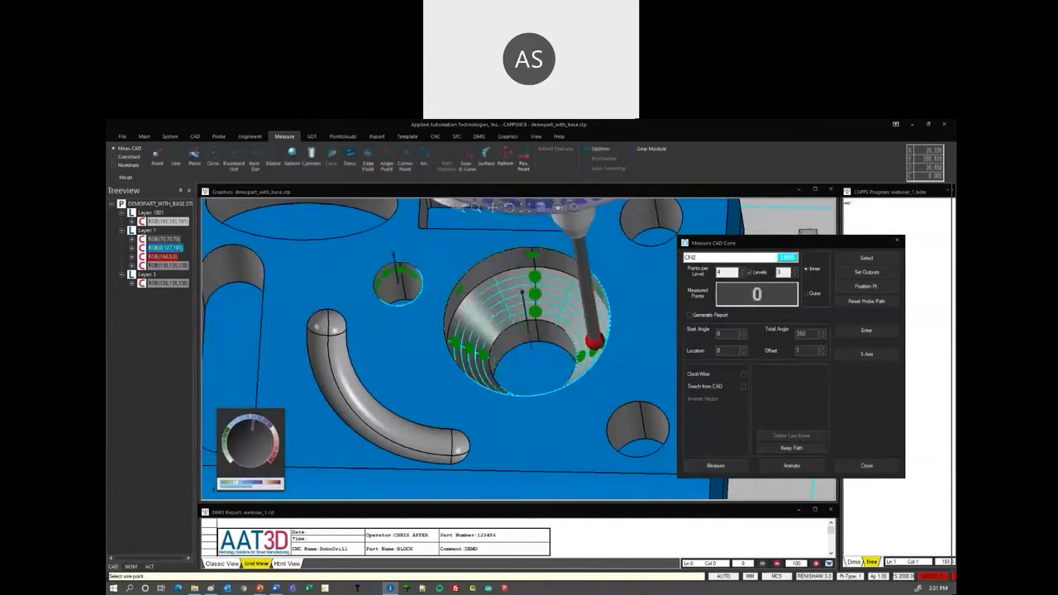
{"action": "left_click_drag", "start_coordinate": [523, 316], "coordinate": [642, 369]}
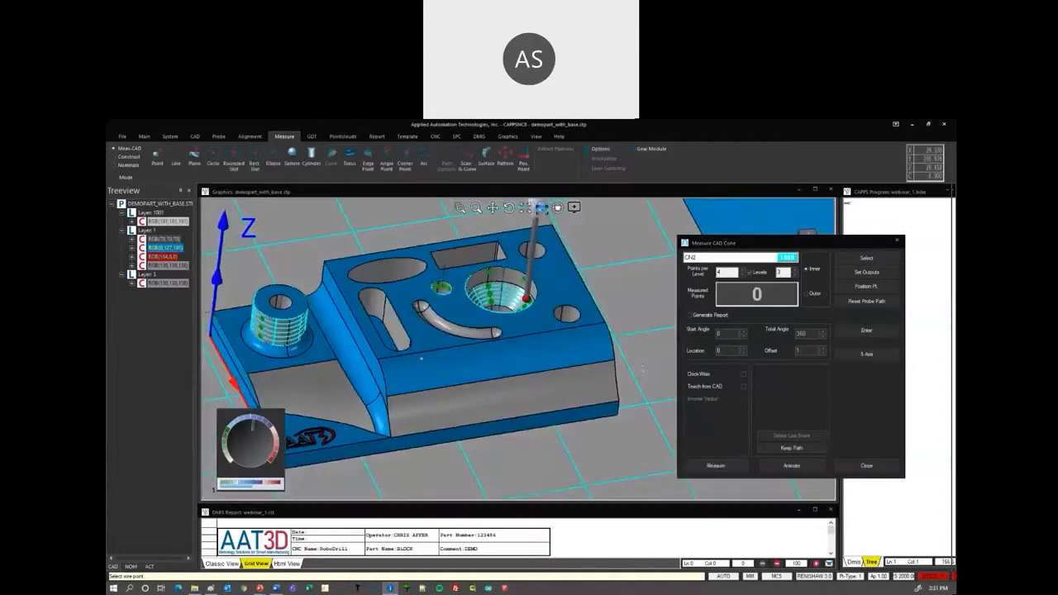
{"action": "left_click", "coordinate": [870, 466]}
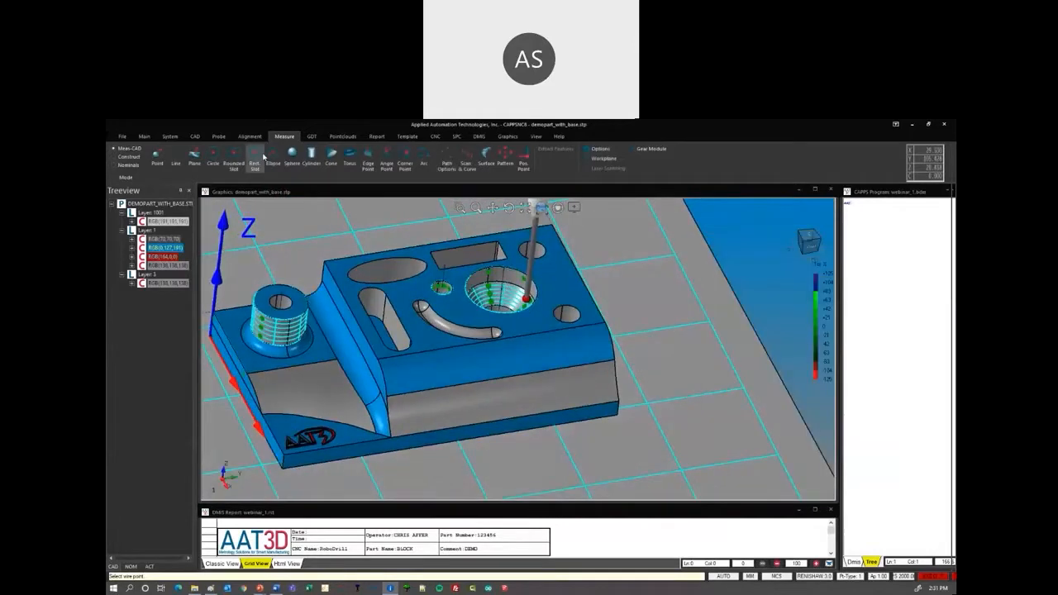
Measure the two small round holes at the block's end, beyond the conical hole, as inner CAD circles with 6 points each, and finish circle measuring.
{"action": "left_click", "coordinate": [214, 157]}
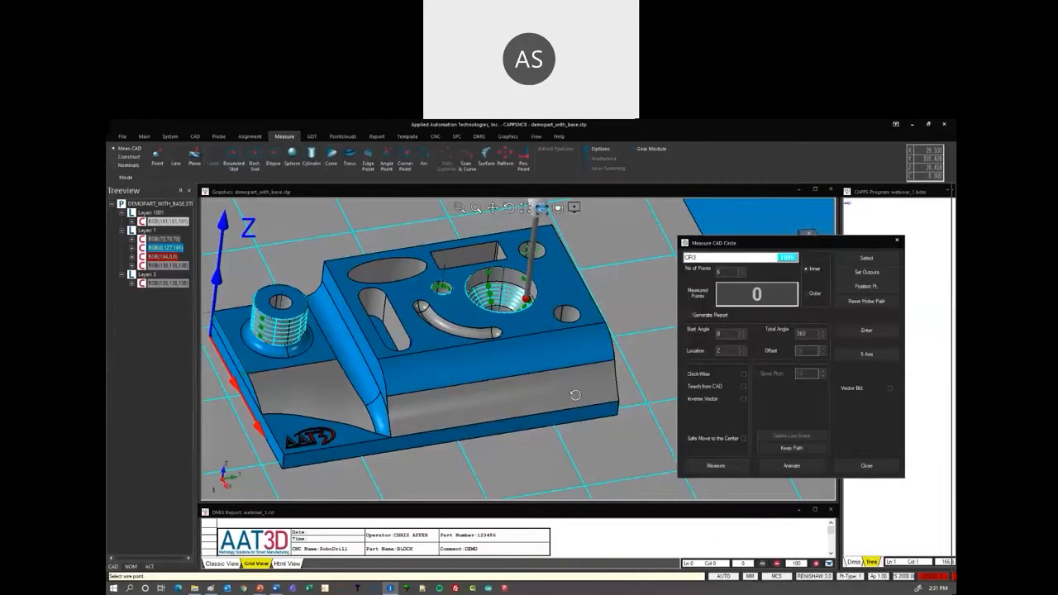
{"action": "left_click_drag", "start_coordinate": [575, 396], "coordinate": [537, 413]}
{"action": "left_click", "coordinate": [716, 467]}
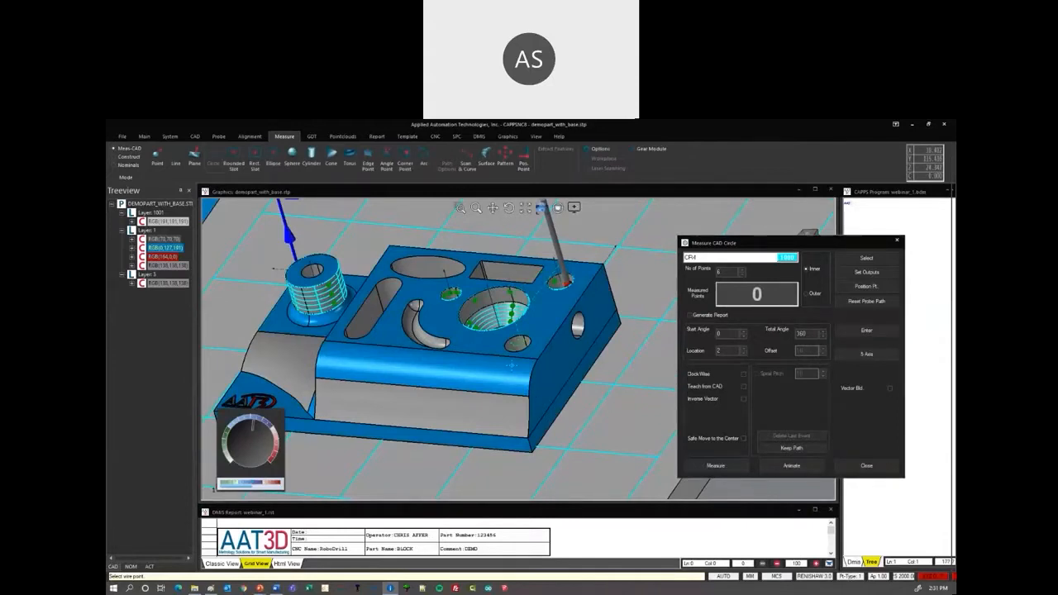
{"action": "middle_click_drag", "start_coordinate": [523, 356], "coordinate": [541, 355]}
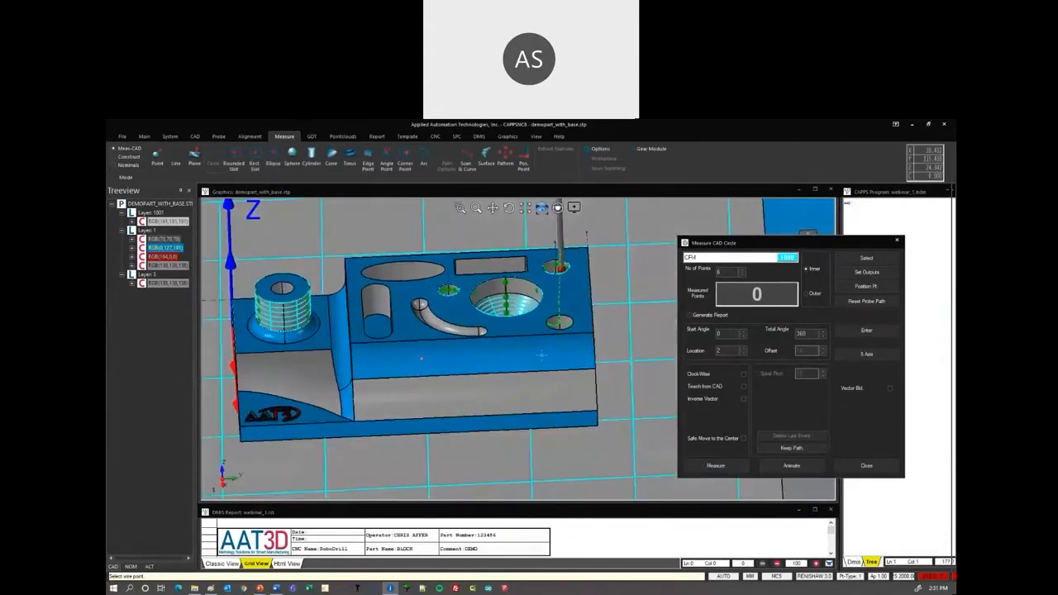
{"action": "left_click", "coordinate": [723, 466]}
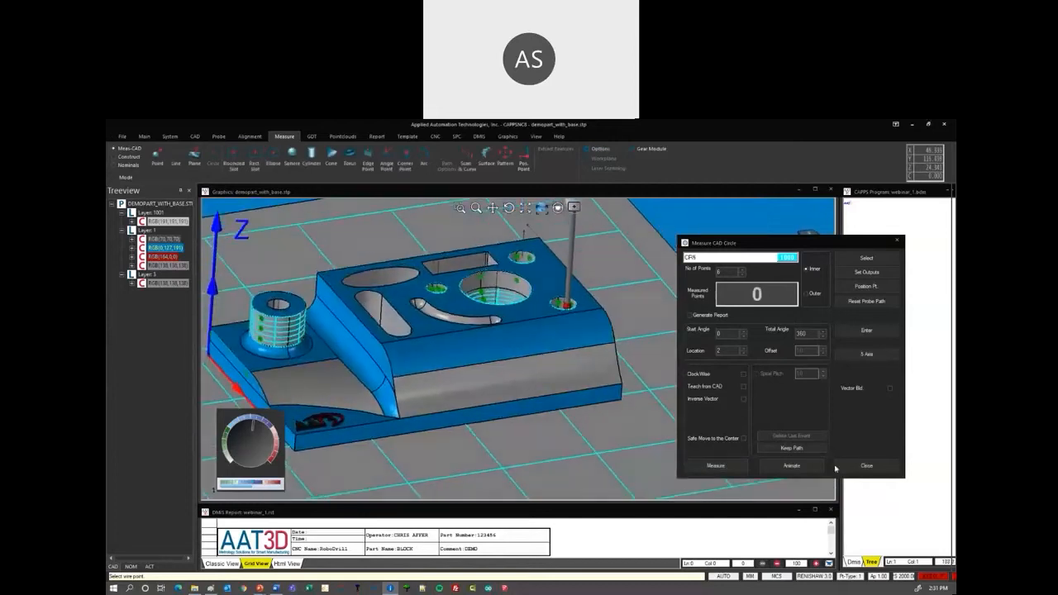
{"action": "left_click", "coordinate": [866, 466]}
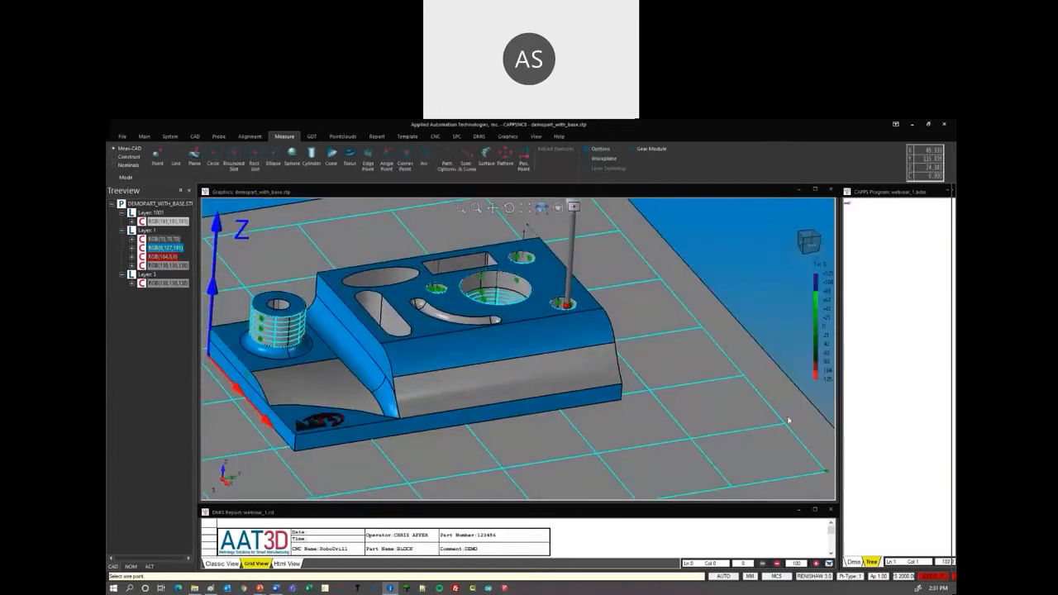
Measure a surface point on the grey sloped side face, near its upper edge at the end farthest from the boss.
{"action": "scroll", "coordinate": [536, 393], "scroll_direction": "up", "scroll_amount": 2}
{"action": "middle_click_drag", "start_coordinate": [537, 393], "coordinate": [560, 368]}
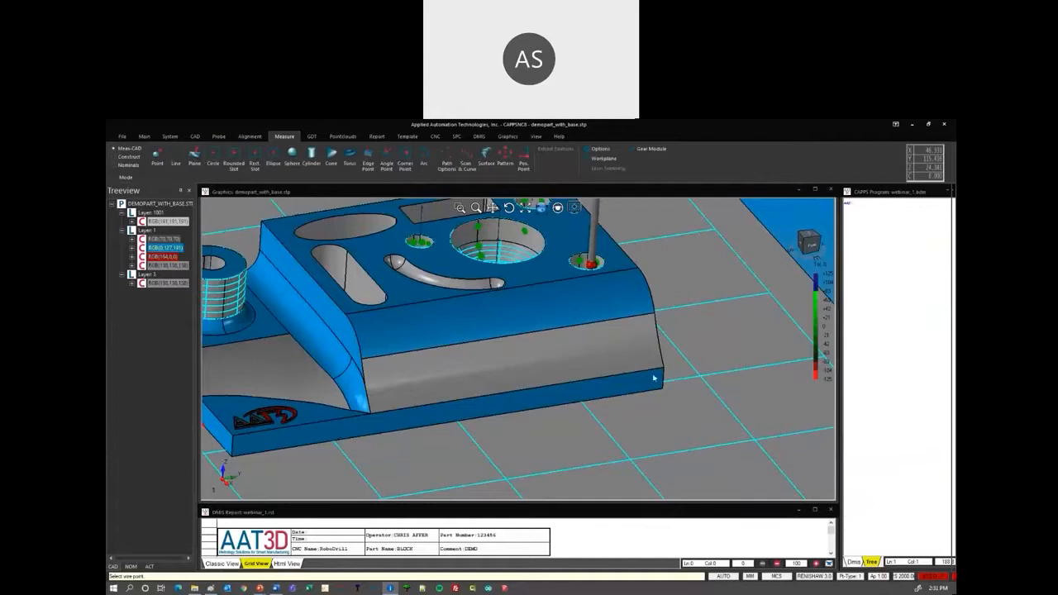
{"action": "scroll", "coordinate": [630, 342], "scroll_direction": "down", "scroll_amount": 2}
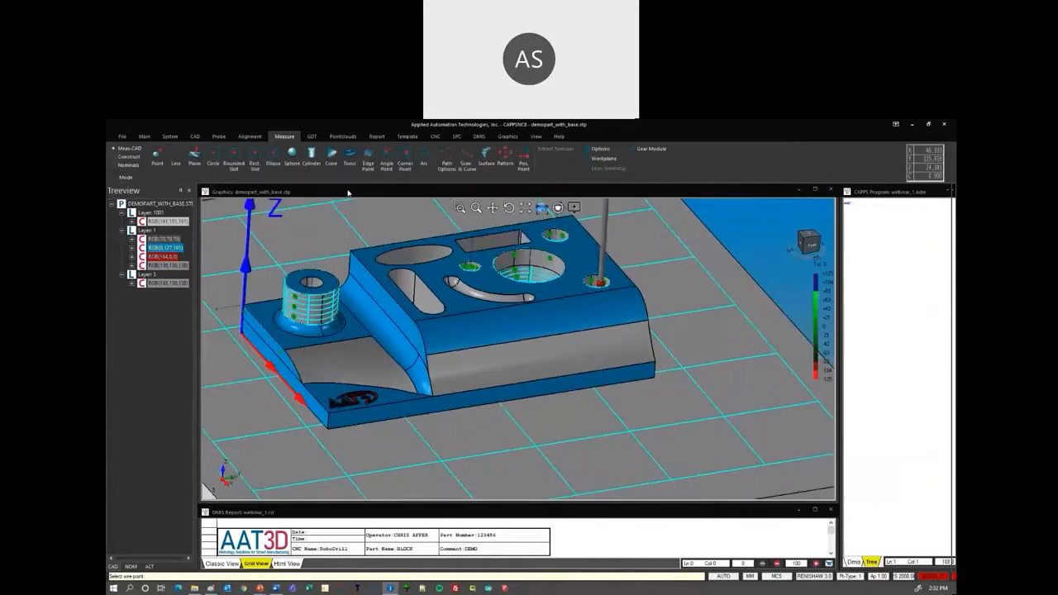
{"action": "left_click", "coordinate": [154, 157]}
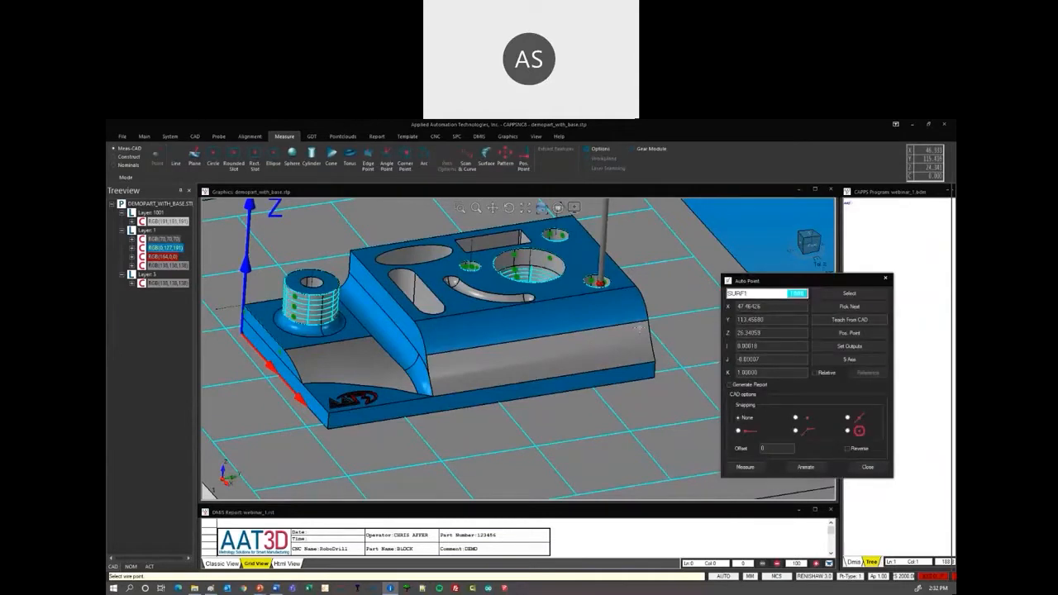
{"action": "left_click", "coordinate": [580, 370]}
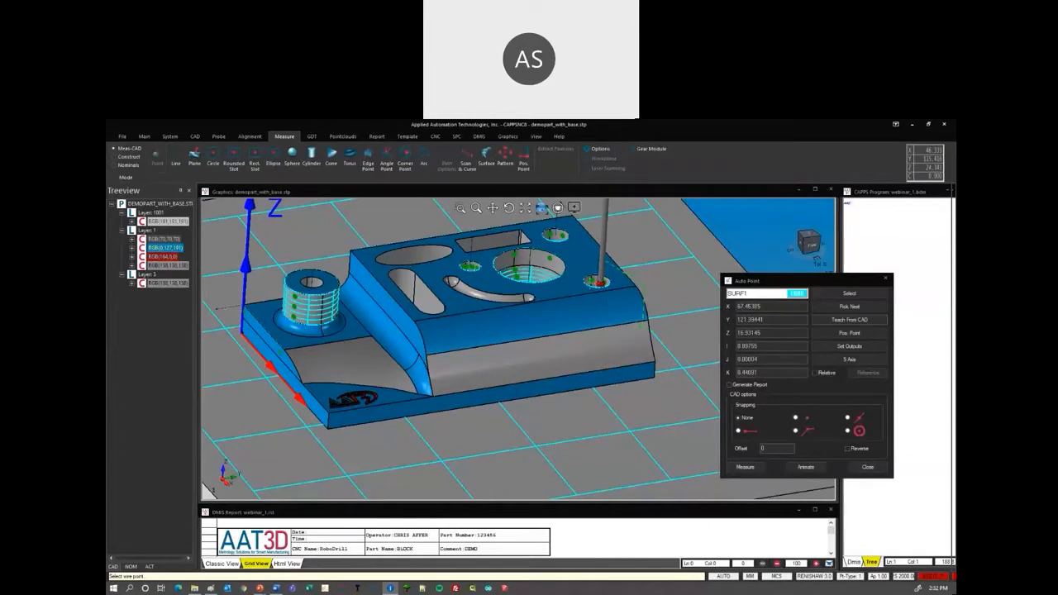
{"action": "right_click", "coordinate": [601, 299]}
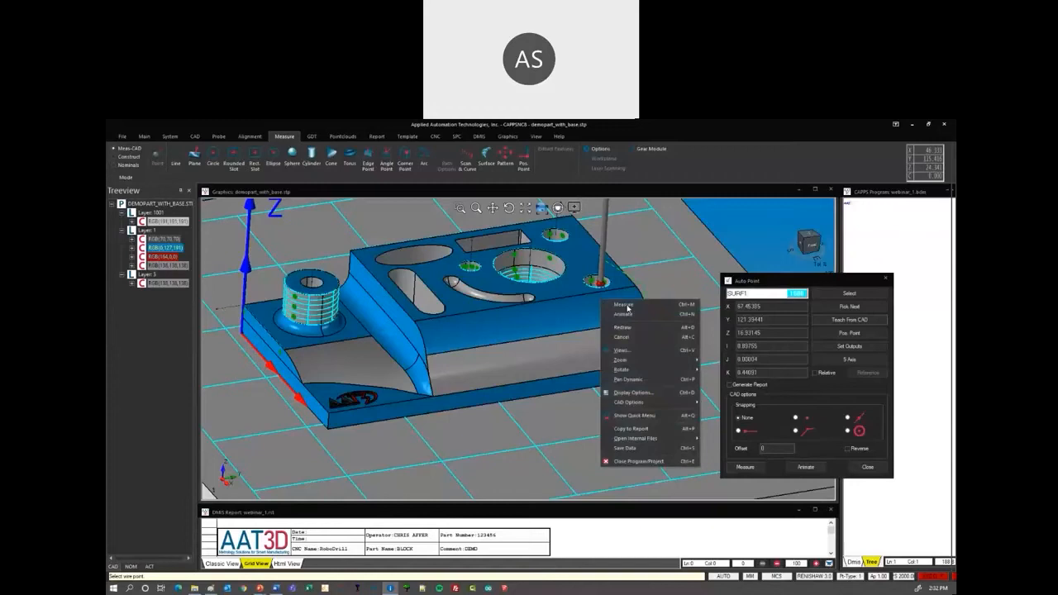
{"action": "left_click", "coordinate": [627, 309]}
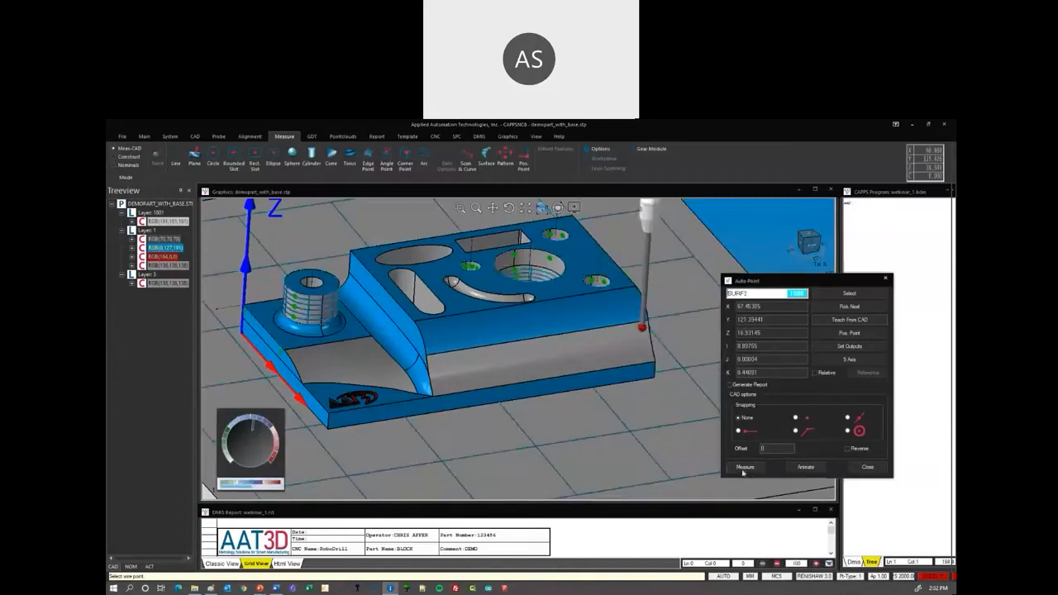
{"action": "left_click", "coordinate": [745, 469]}
Measure four more surface points alternating low and high along the grey sloped side face toward the boss, and finish point measuring.
{"action": "right_click", "coordinate": [591, 364]}
{"action": "left_click", "coordinate": [620, 374]}
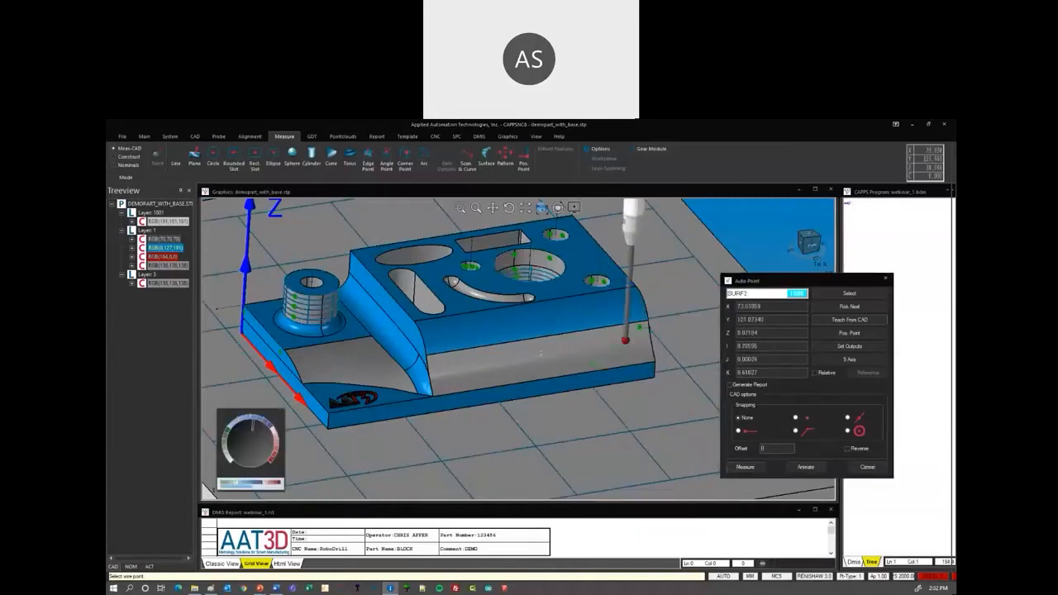
{"action": "right_click", "coordinate": [523, 346]}
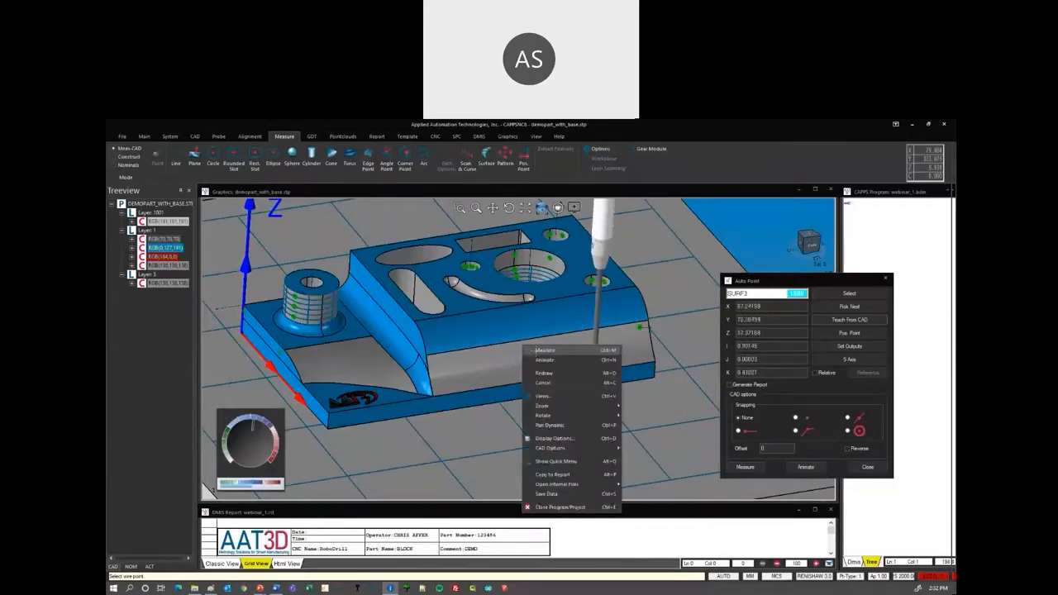
{"action": "left_click", "coordinate": [552, 354]}
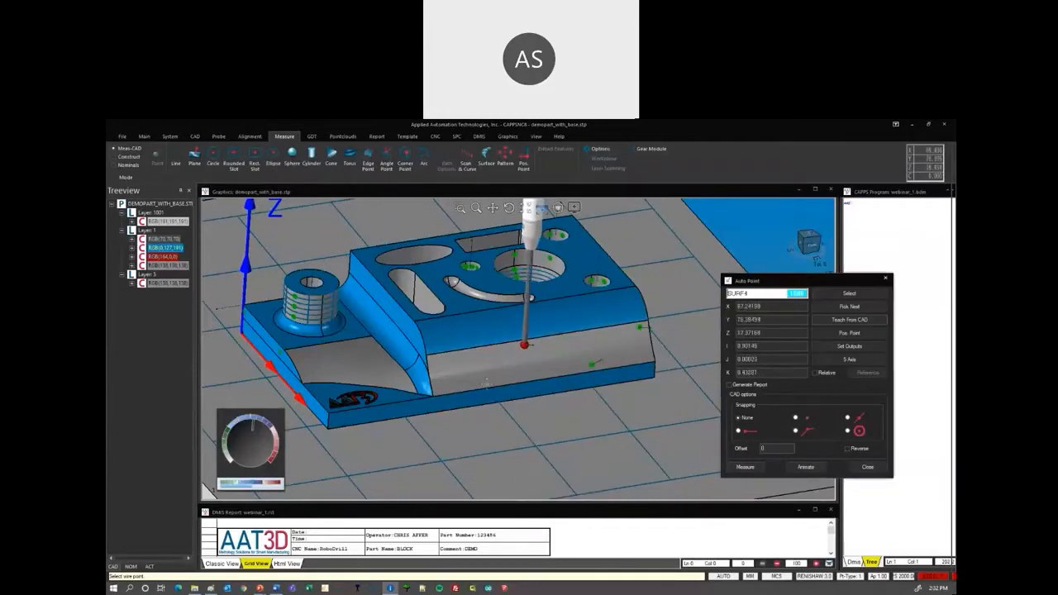
{"action": "right_click", "coordinate": [486, 384]}
{"action": "left_click", "coordinate": [515, 392]}
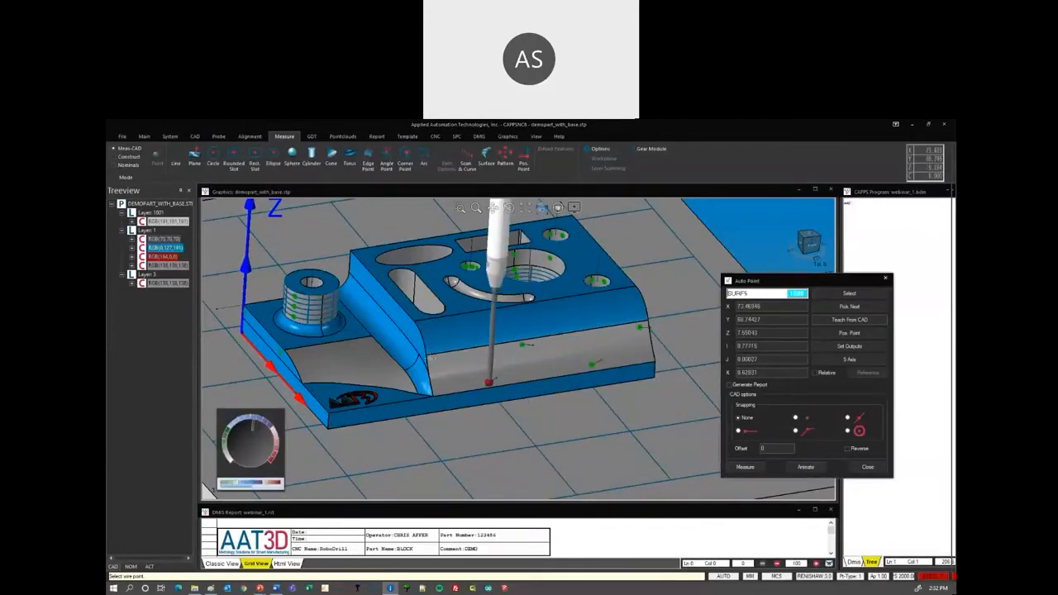
{"action": "right_click", "coordinate": [431, 358]}
{"action": "left_click", "coordinate": [459, 368]}
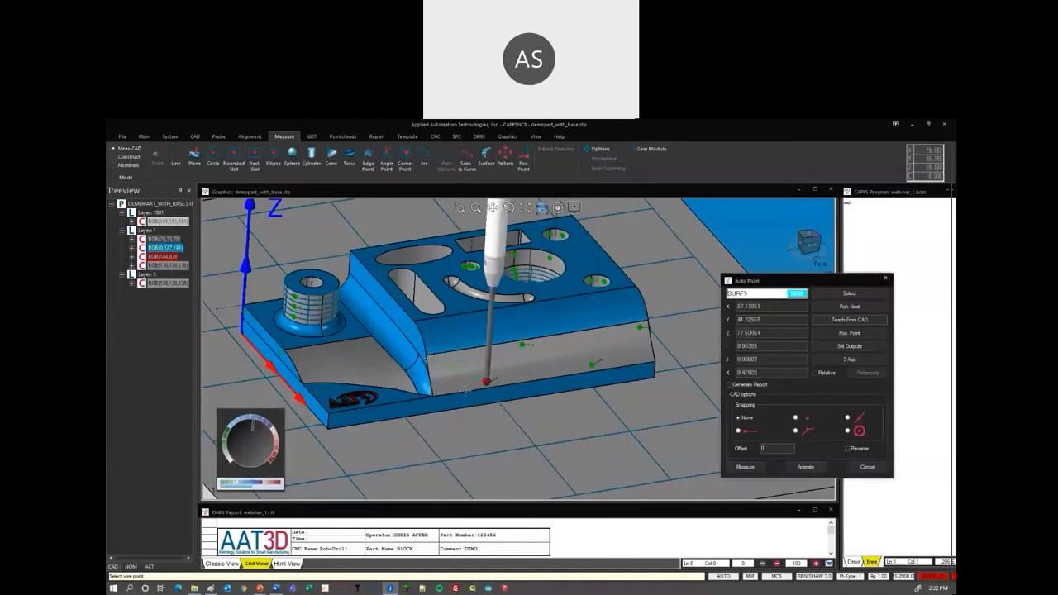
{"action": "scroll", "coordinate": [500, 373], "scroll_direction": "down", "scroll_amount": 3}
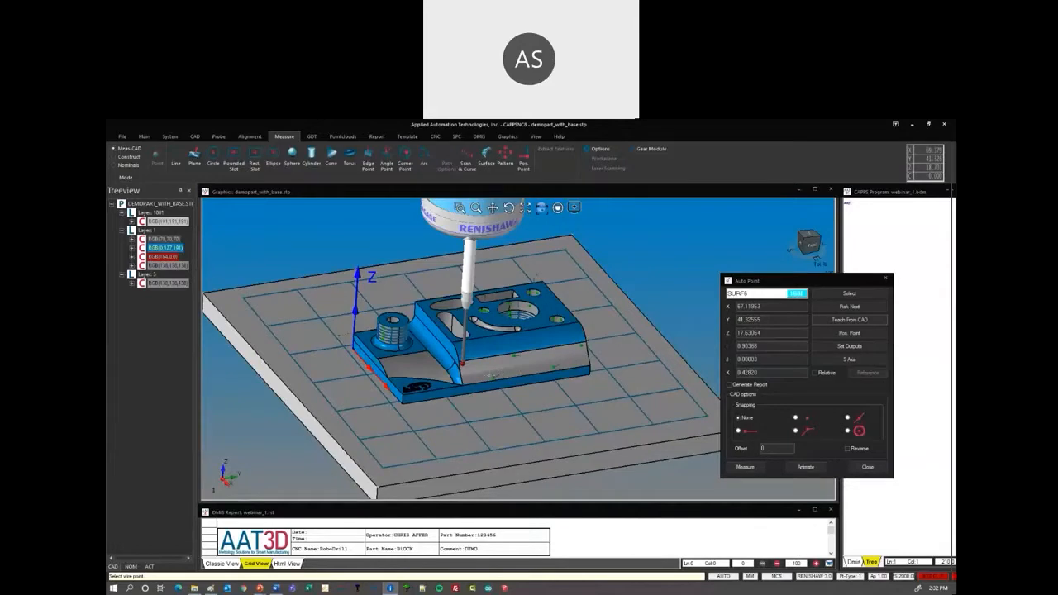
{"action": "scroll", "coordinate": [502, 374], "scroll_direction": "up", "scroll_amount": 3}
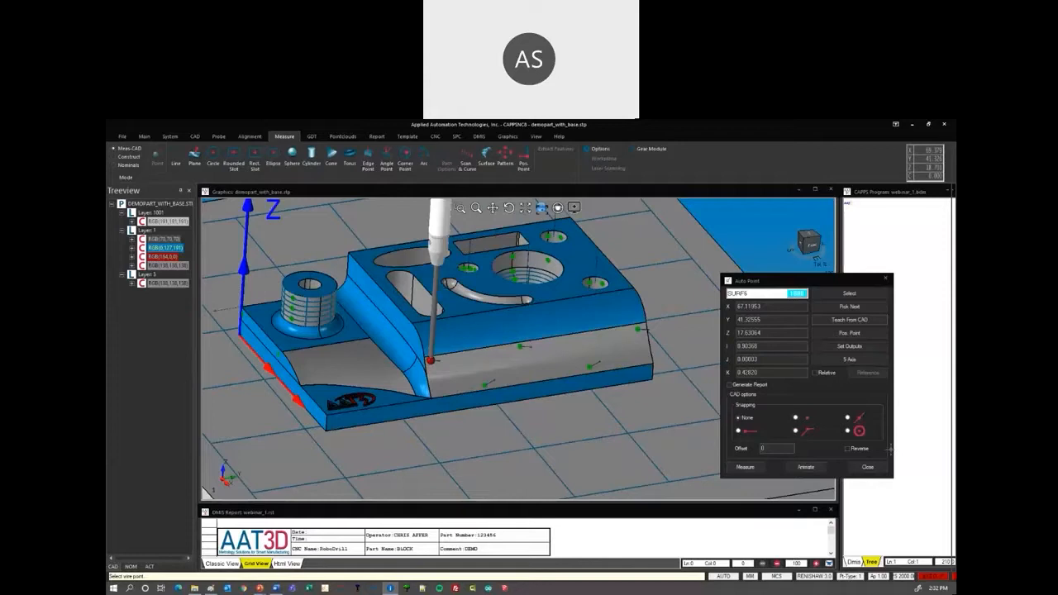
{"action": "left_click", "coordinate": [868, 467]}
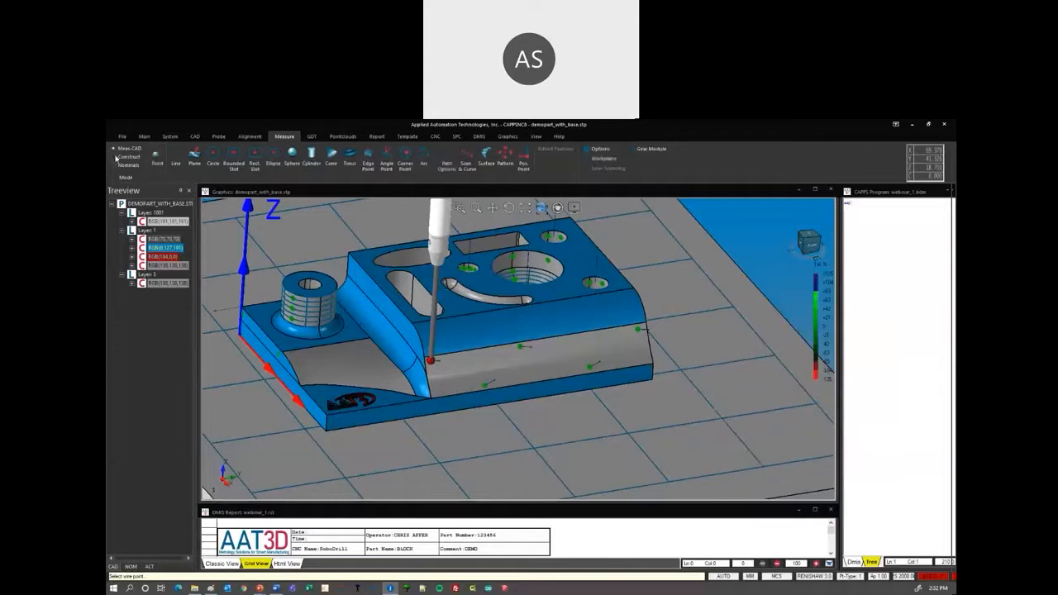
Switch to nominals mode, select the curved face between the boss and the logo, and start Planar Sectional Curves for it.
{"action": "left_click", "coordinate": [120, 166]}
{"action": "left_click", "coordinate": [337, 379]}
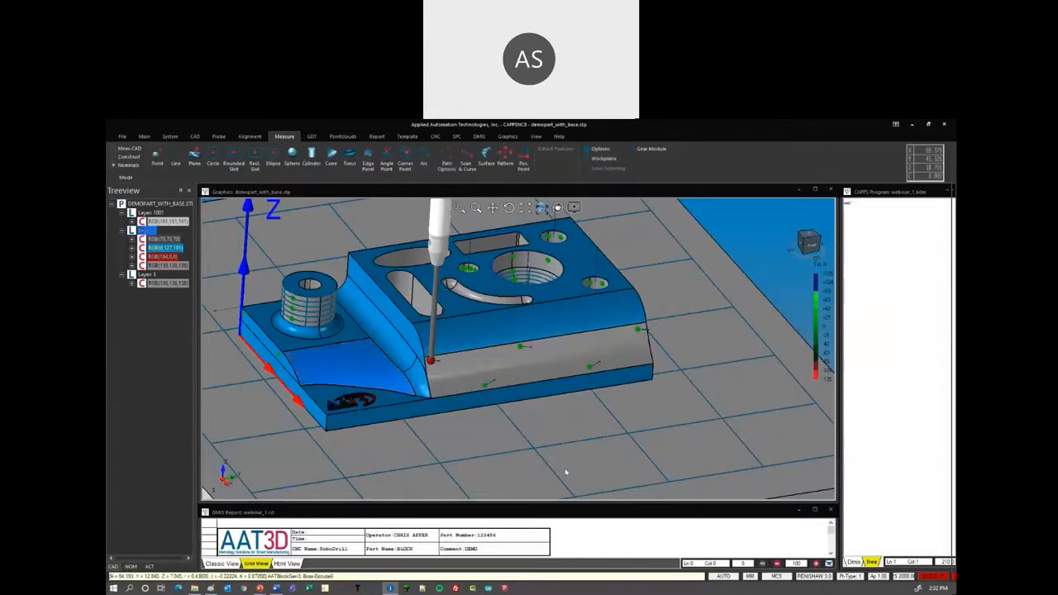
{"action": "middle_click_drag", "start_coordinate": [620, 441], "coordinate": [592, 440]}
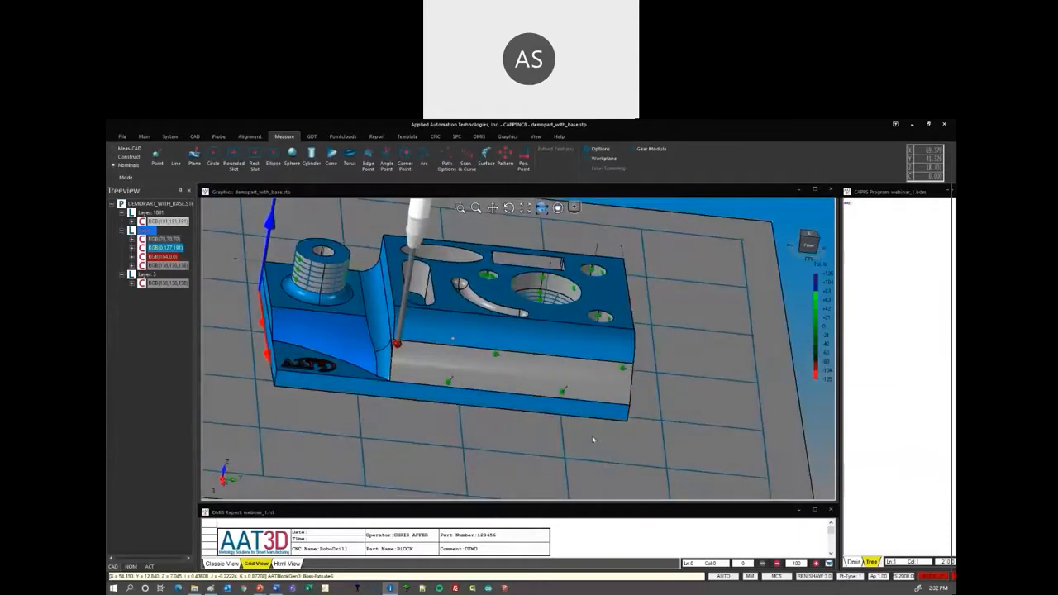
{"action": "middle_click_drag", "start_coordinate": [233, 375], "coordinate": [272, 389]}
{"action": "scroll", "coordinate": [274, 330], "scroll_direction": "up", "scroll_amount": 4}
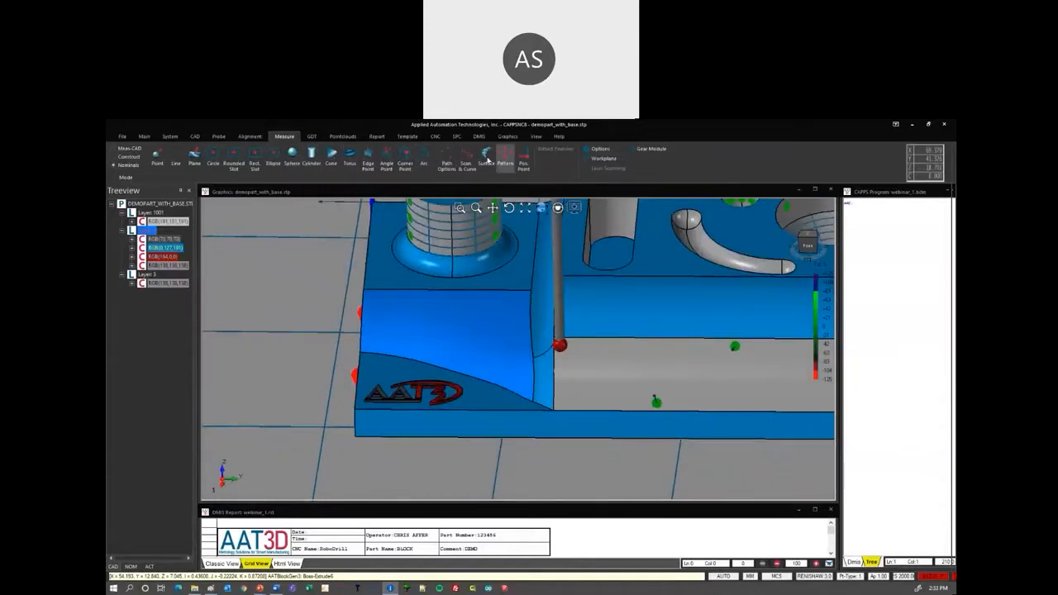
{"action": "left_click", "coordinate": [486, 157]}
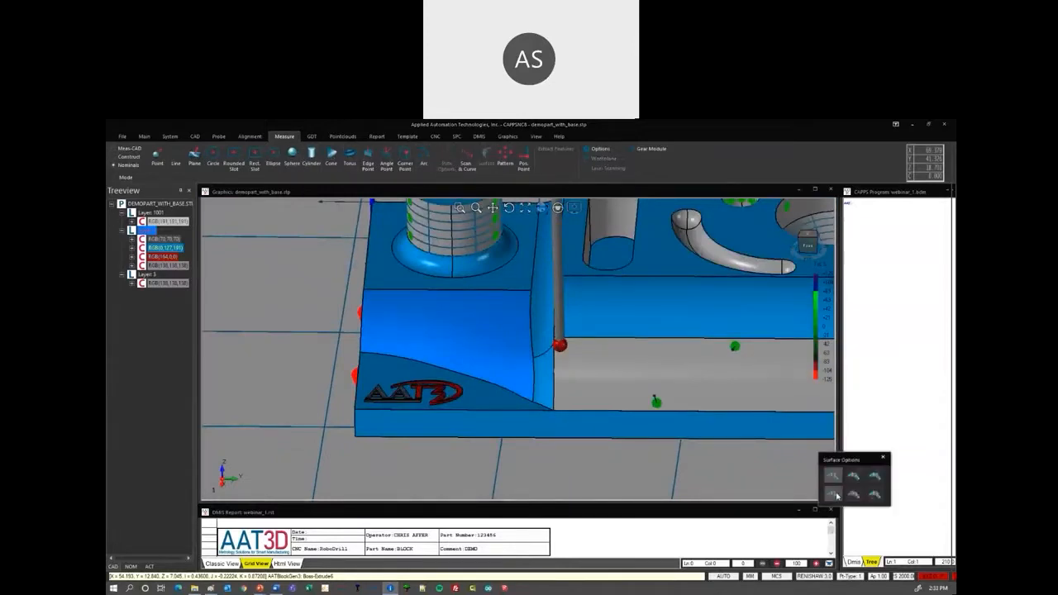
{"action": "left_click", "coordinate": [837, 496]}
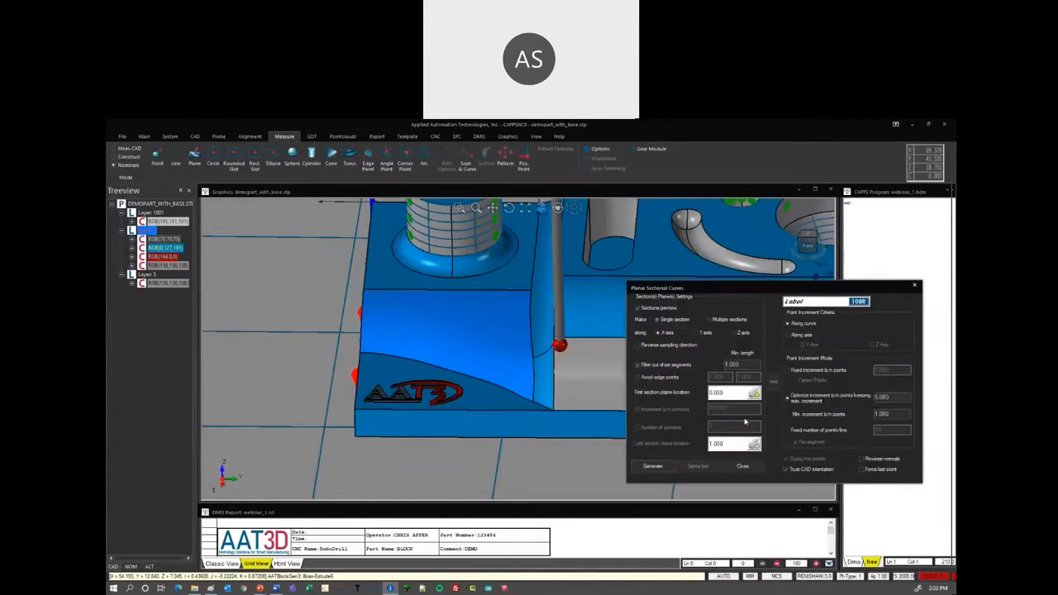
Preview a single section through the middle of the curved face along the X-axis and along the Y-axis, keeping the Y-axis.
{"action": "left_click", "coordinate": [470, 331]}
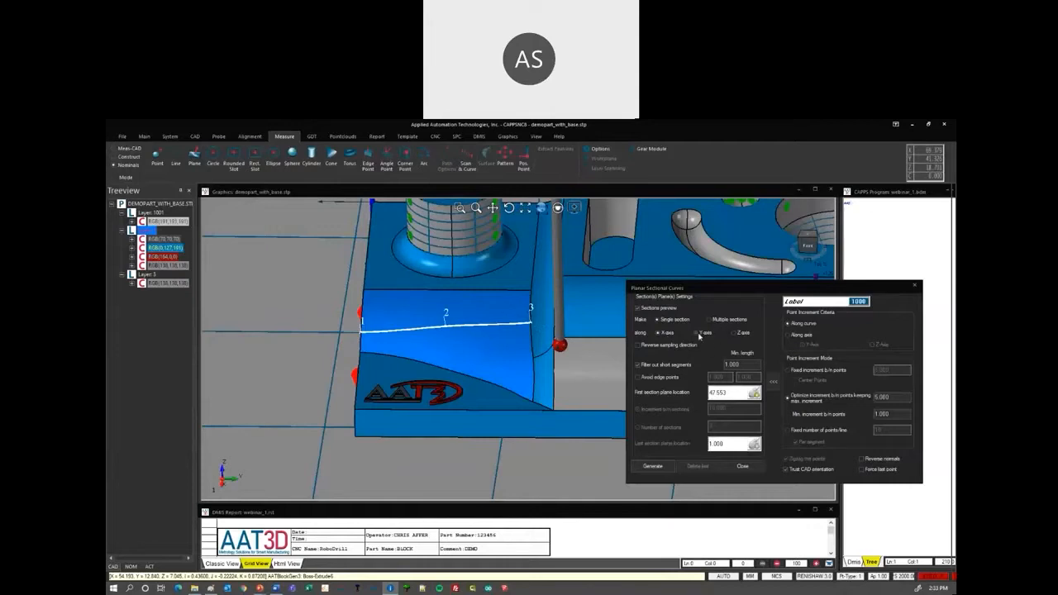
{"action": "left_click", "coordinate": [699, 334]}
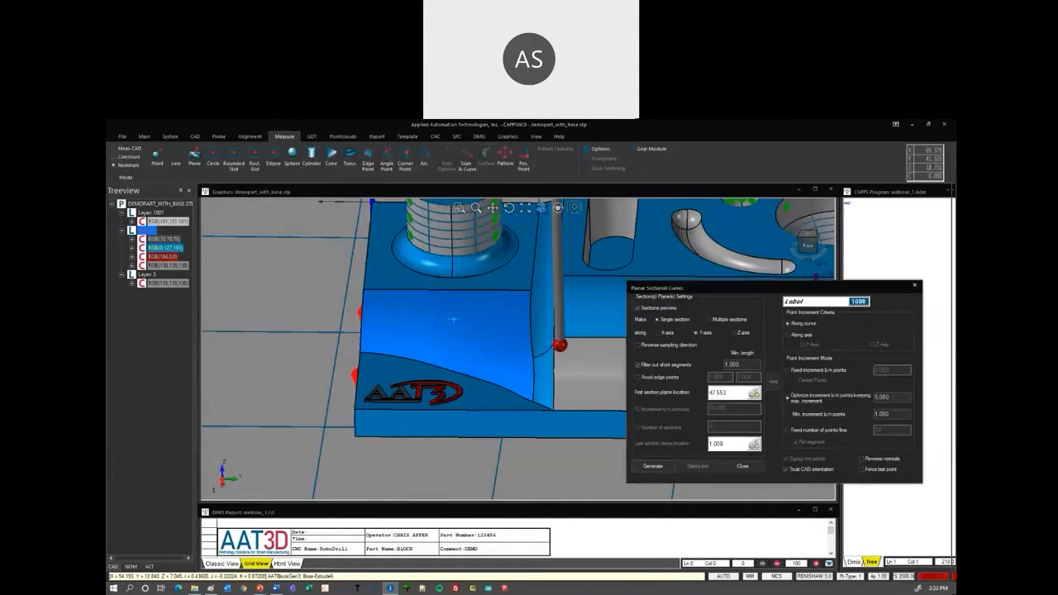
{"action": "left_click", "coordinate": [453, 319]}
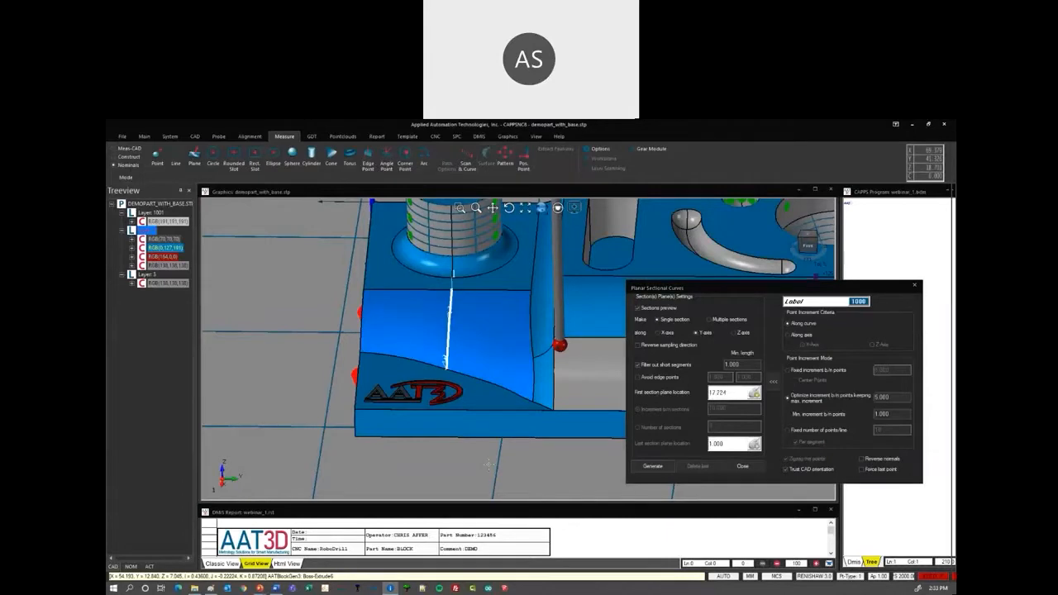
{"action": "scroll", "coordinate": [442, 383], "scroll_direction": "up", "scroll_amount": 2}
{"action": "middle_click_drag", "start_coordinate": [443, 383], "coordinate": [513, 395]}
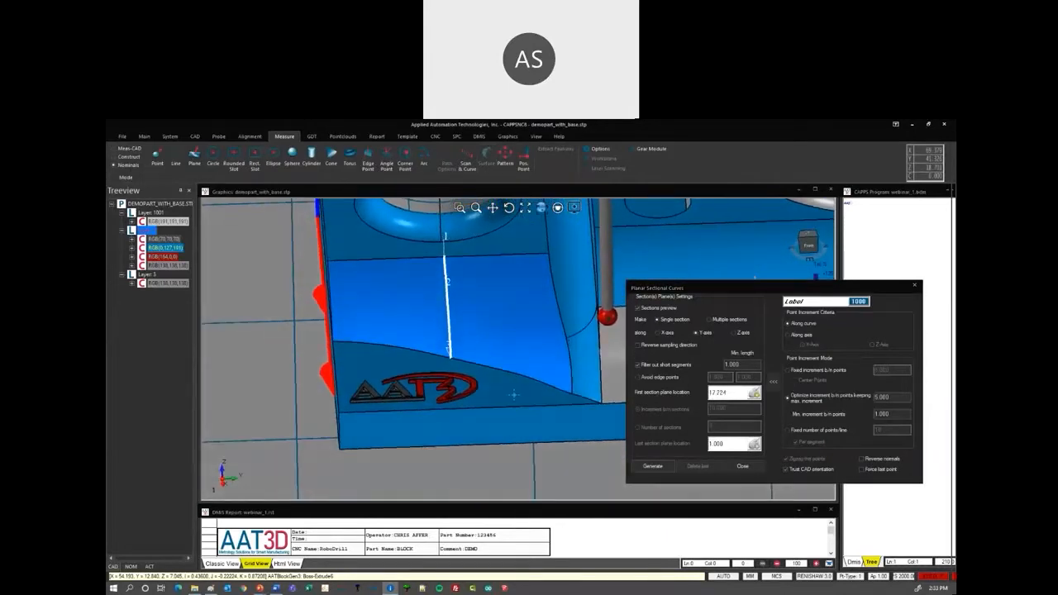
Define multiple Y-axis sections from about 1.4 at the face's outer edge to about 33 near the fillet, using 3 sections.
{"action": "left_click", "coordinate": [709, 319]}
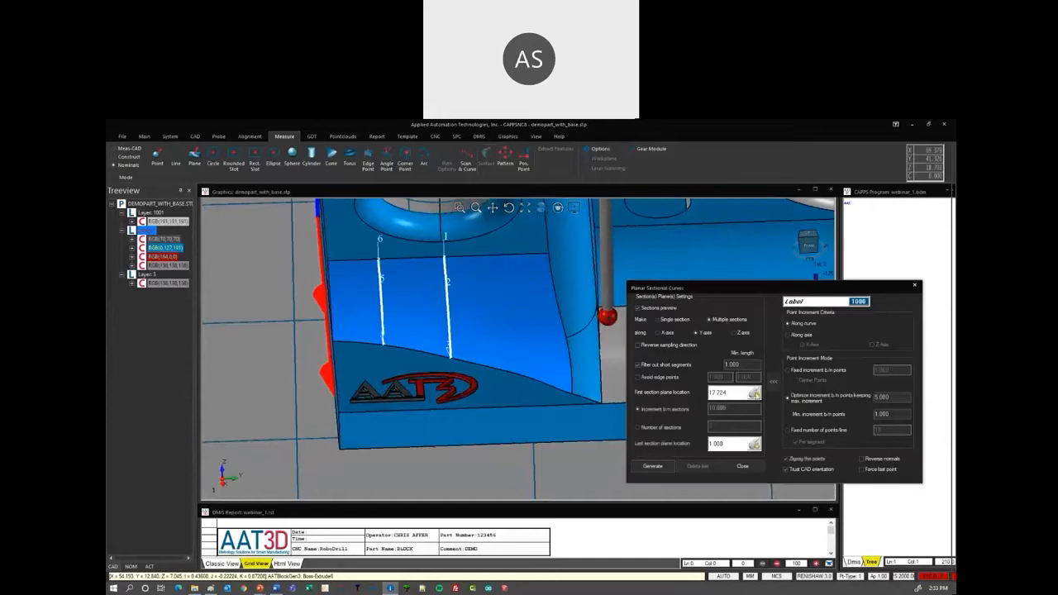
{"action": "left_click", "coordinate": [339, 296]}
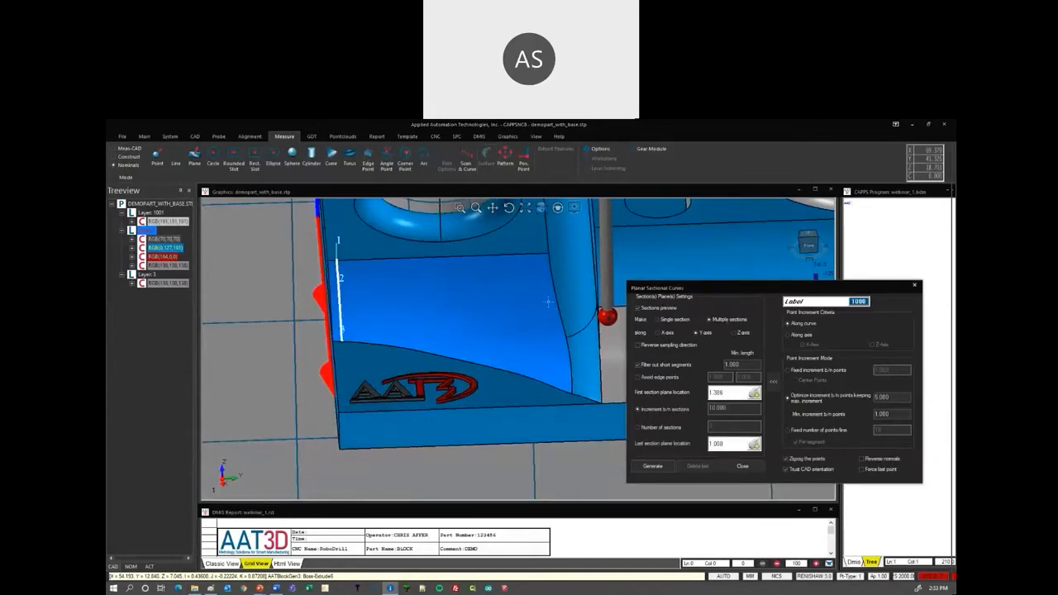
{"action": "left_click", "coordinate": [546, 302]}
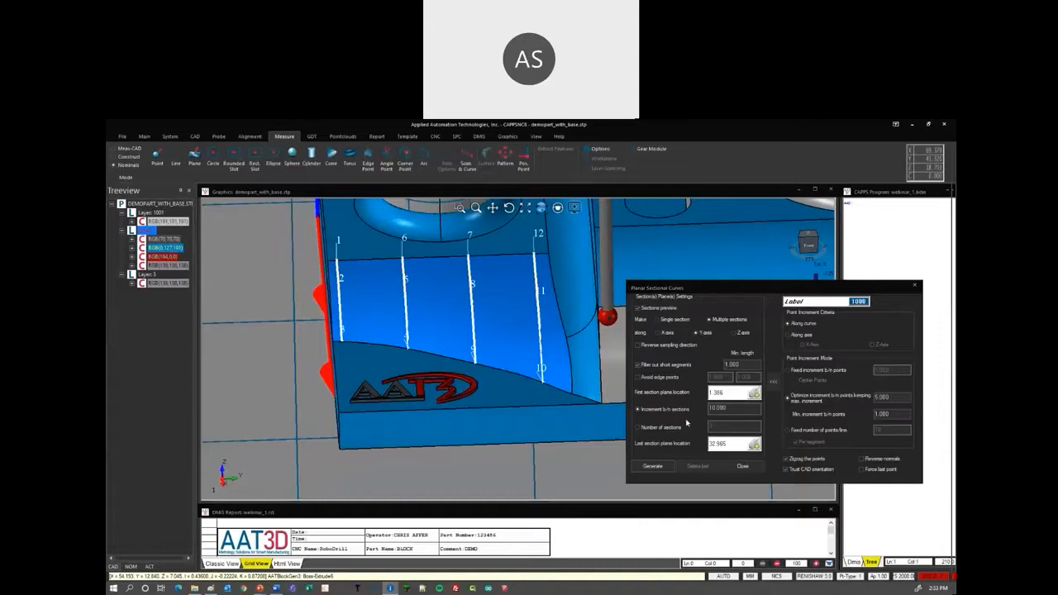
{"action": "double_click", "coordinate": [738, 407]}
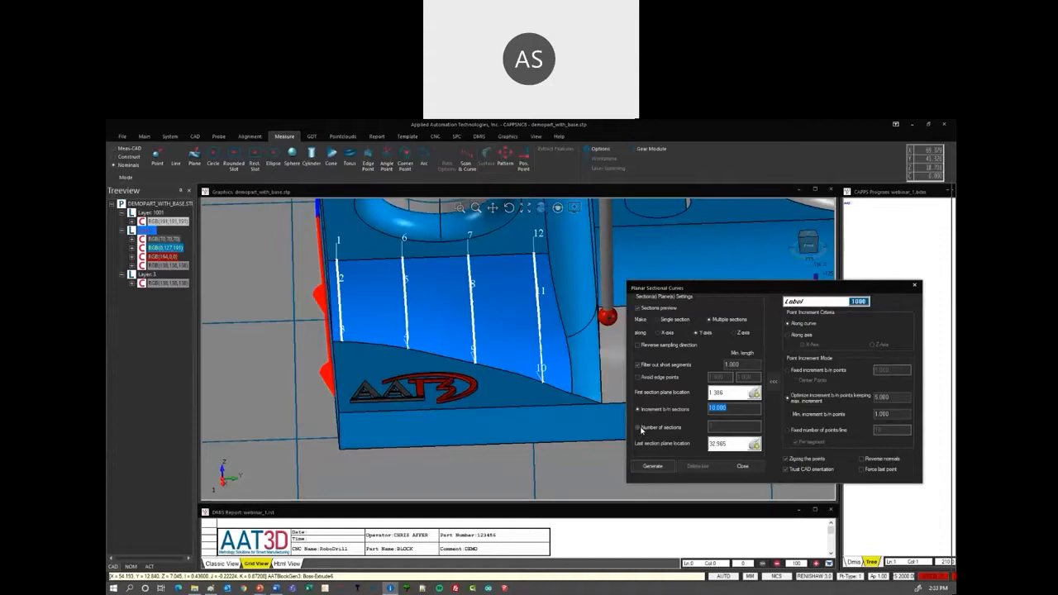
{"action": "left_click", "coordinate": [640, 430]}
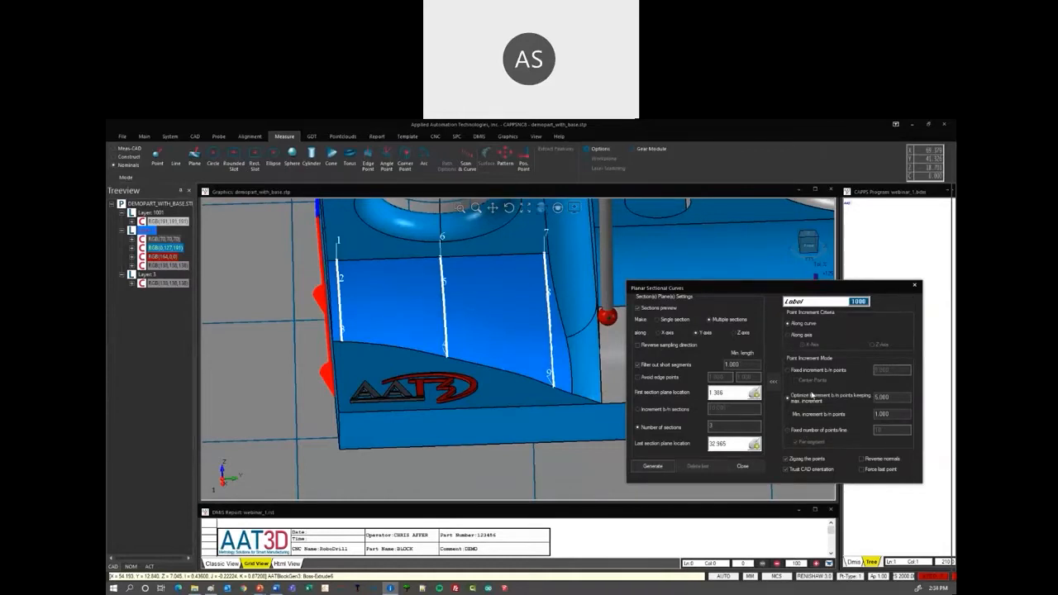
Try a fixed increment between points and an optimized increment with a maximum of 6 for the section points.
{"action": "left_click", "coordinate": [787, 370]}
{"action": "left_click_drag", "start_coordinate": [893, 370], "coordinate": [872, 374]}
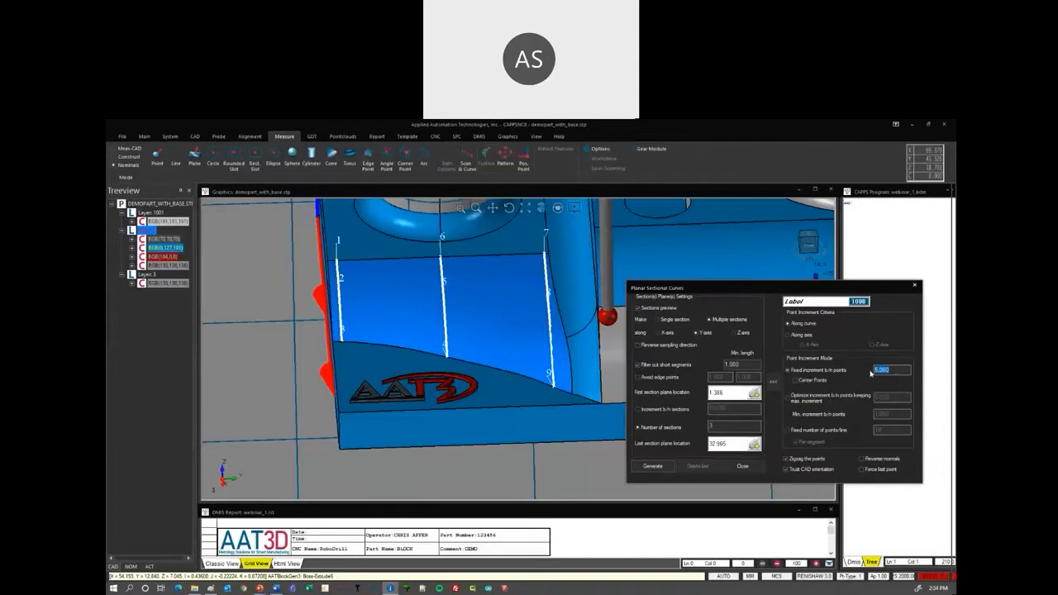
{"action": "left_click", "coordinate": [789, 399]}
{"action": "left_click_drag", "start_coordinate": [891, 397], "coordinate": [874, 400]}
{"action": "type", "text": "6"}
{"action": "key", "text": "Tab"}
Set the point increment mode to a fixed number of 5 points per line and inspect the section ends at the face's edge.
{"action": "left_click", "coordinate": [792, 430]}
{"action": "type", "text": "5"}
{"action": "middle_click_drag", "start_coordinate": [441, 388], "coordinate": [542, 388]}
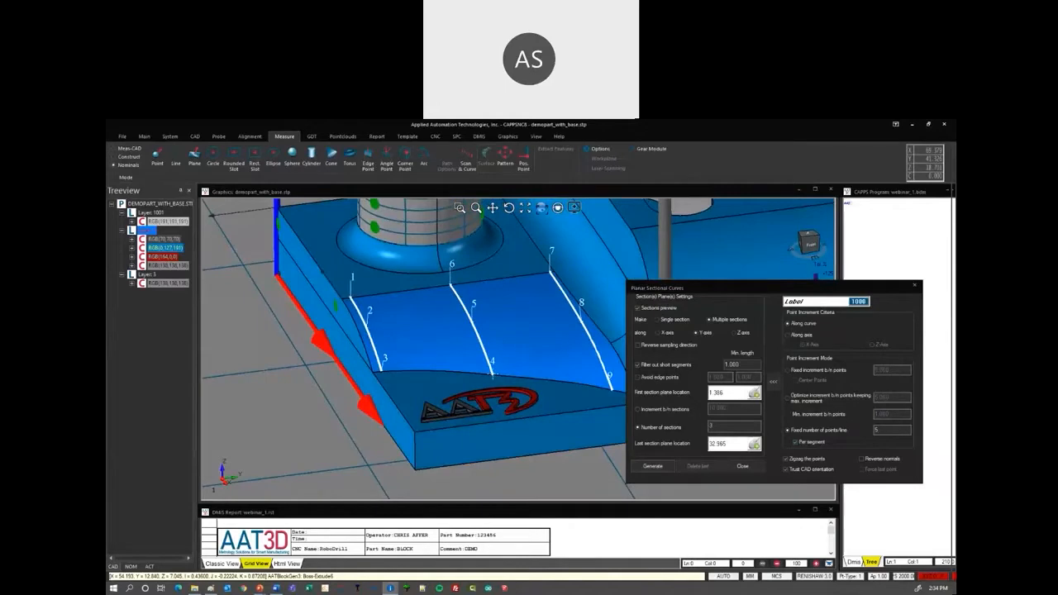
{"action": "scroll", "coordinate": [496, 377], "scroll_direction": "up", "scroll_amount": 5}
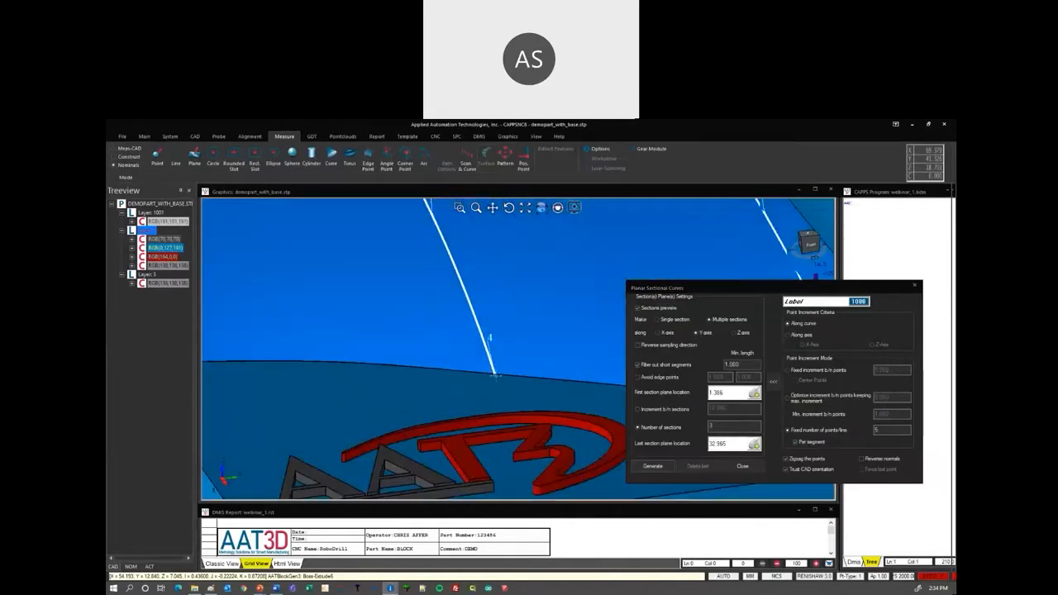
{"action": "scroll", "coordinate": [494, 374], "scroll_direction": "down", "scroll_amount": 5}
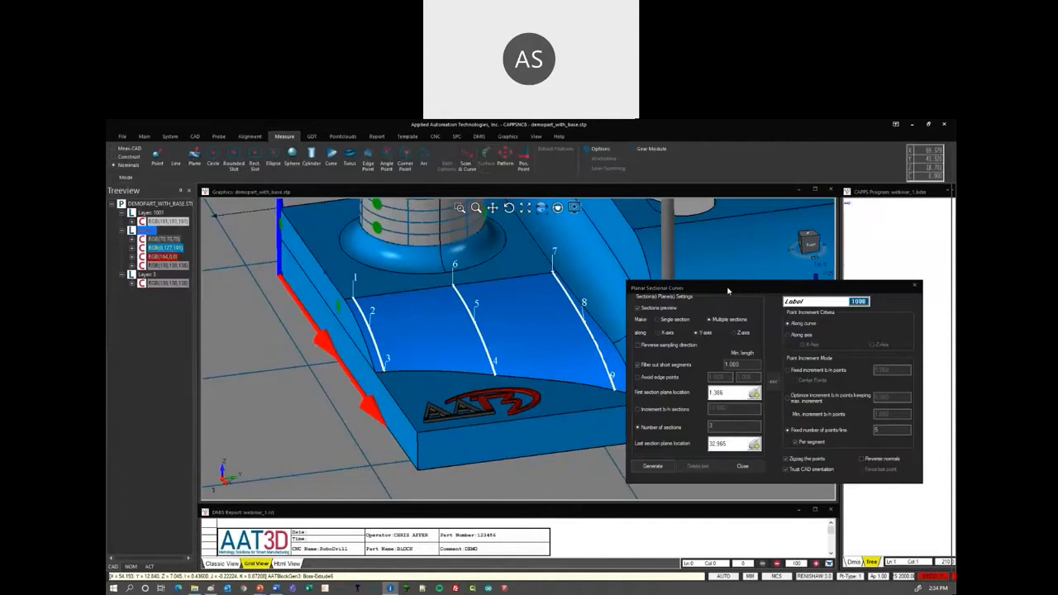
Make the sections avoid edge points, with a distance of 1.8 at both ends.
{"action": "left_click_drag", "start_coordinate": [727, 291], "coordinate": [785, 275]}
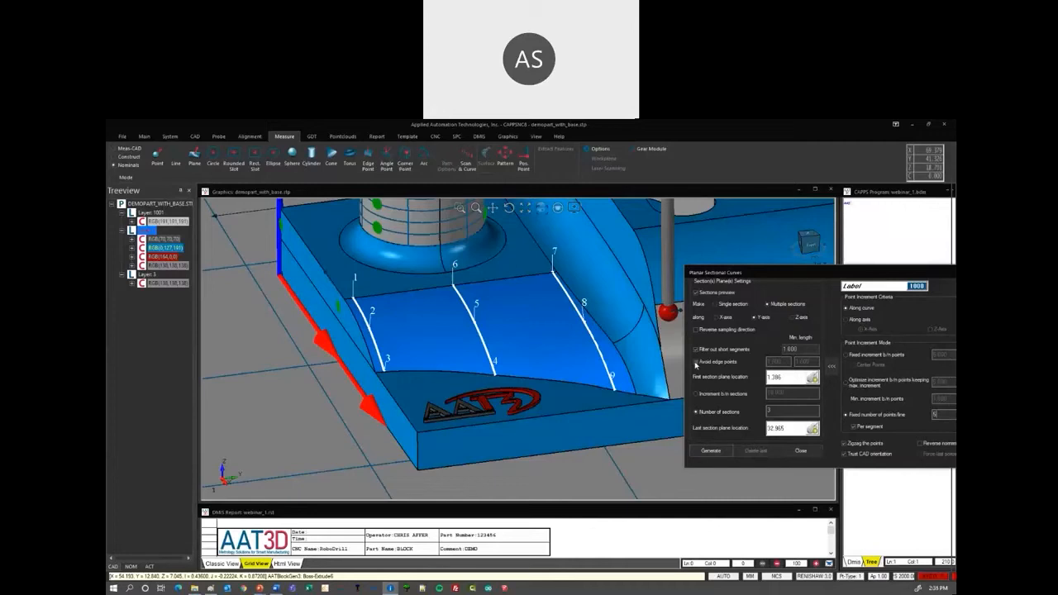
{"action": "left_click", "coordinate": [696, 365]}
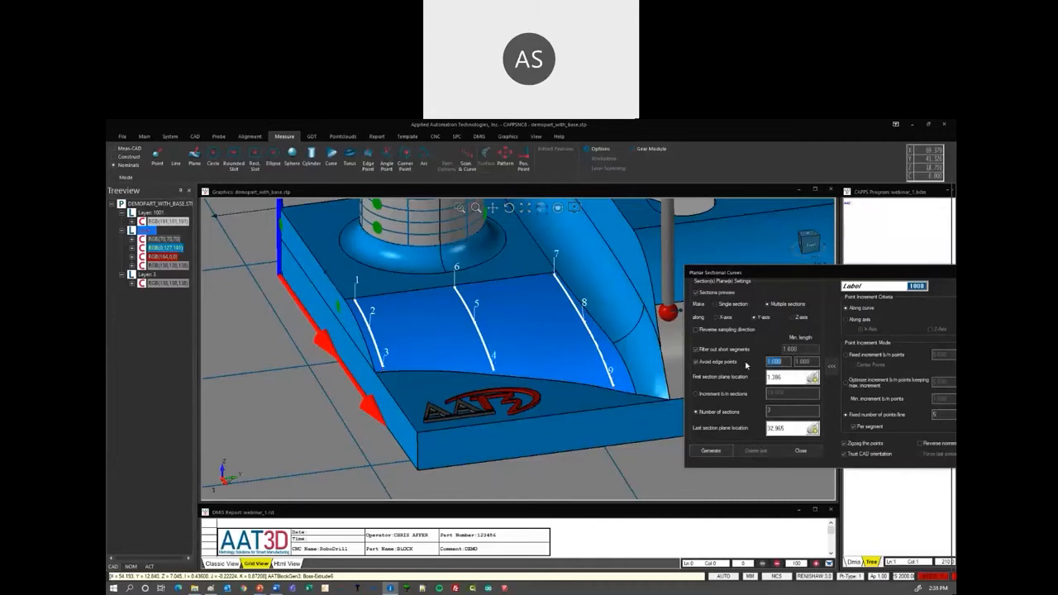
{"action": "type", "text": "1.9"}
{"action": "key", "text": "Tab"}
{"action": "type", "text": "1"}
{"action": "middle_click_drag", "start_coordinate": [585, 353], "coordinate": [539, 357]}
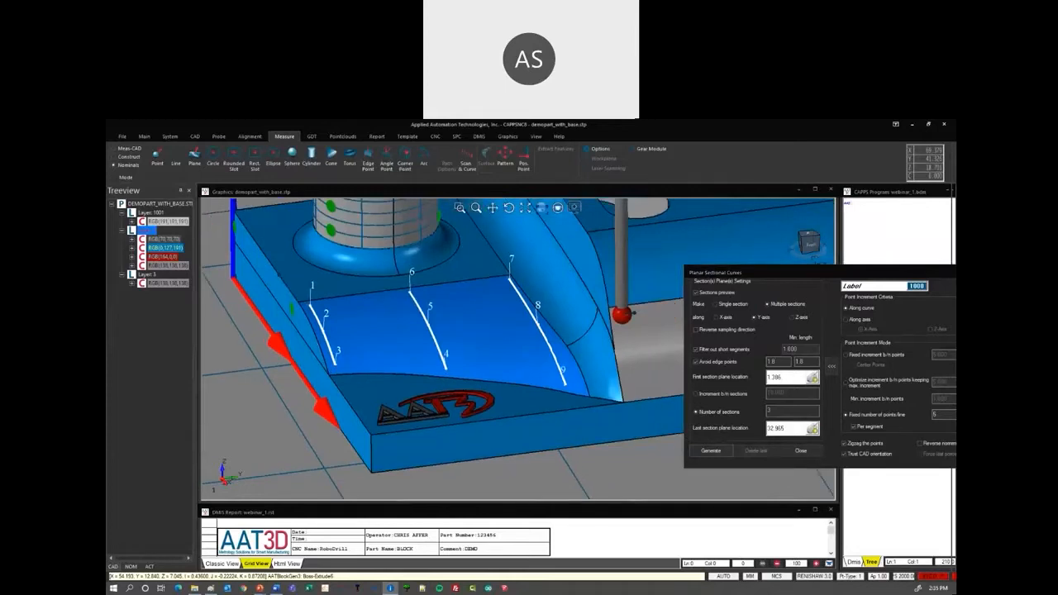
Generate the nominal surface points along the three sections of the curved face and finish surface point creation.
{"action": "left_click_drag", "start_coordinate": [827, 271], "coordinate": [763, 216]}
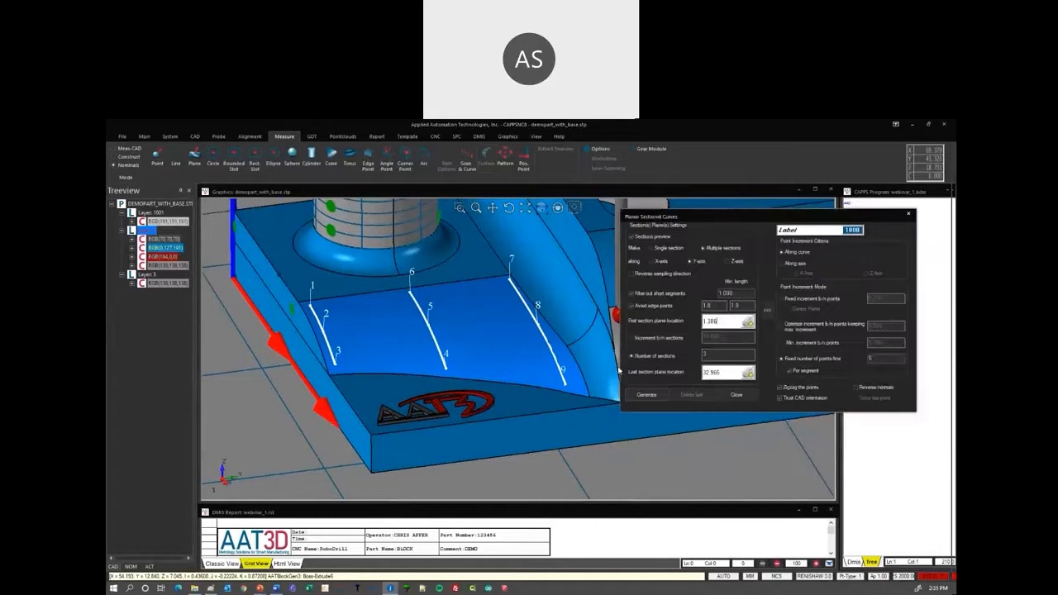
{"action": "left_click", "coordinate": [649, 396]}
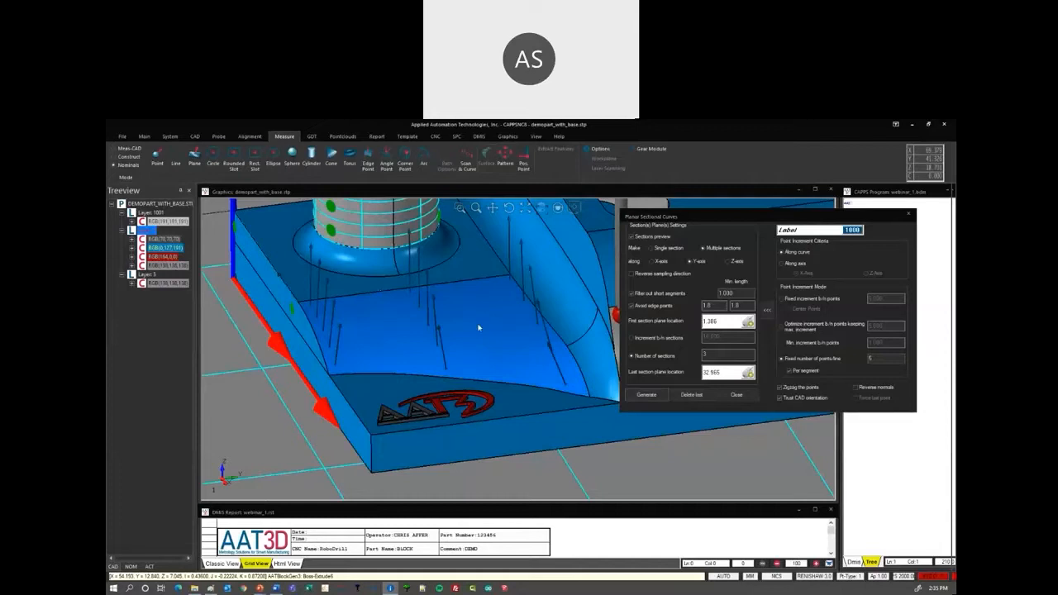
{"action": "mouse_move", "coordinate": [442, 373]}
{"action": "middle_mouse_down"}
{"action": "mouse_move", "coordinate": [477, 392]}
{"action": "mouse_move", "coordinate": [518, 358]}
{"action": "mouse_move", "coordinate": [472, 361]}
{"action": "mouse_move", "coordinate": [440, 379]}
{"action": "middle_mouse_up"}
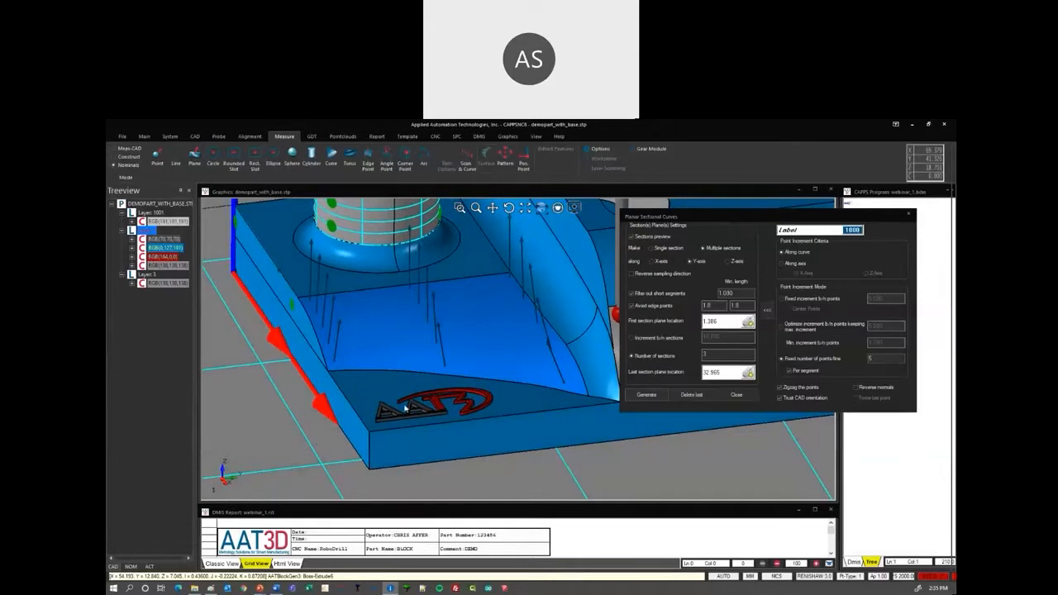
{"action": "left_click_drag", "start_coordinate": [727, 218], "coordinate": [697, 261]}
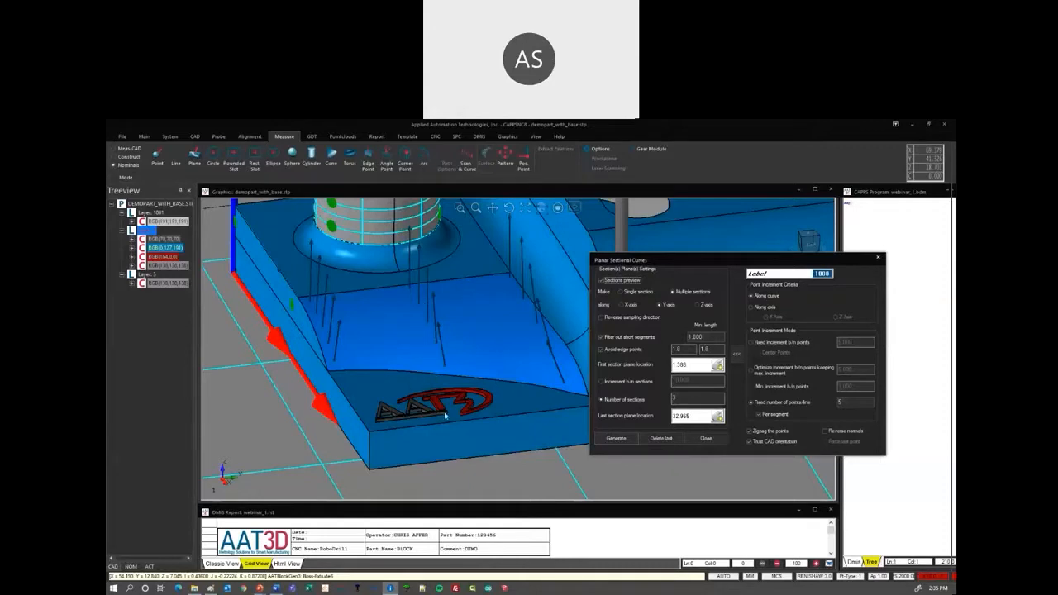
{"action": "scroll", "coordinate": [445, 416], "scroll_direction": "down", "scroll_amount": 2}
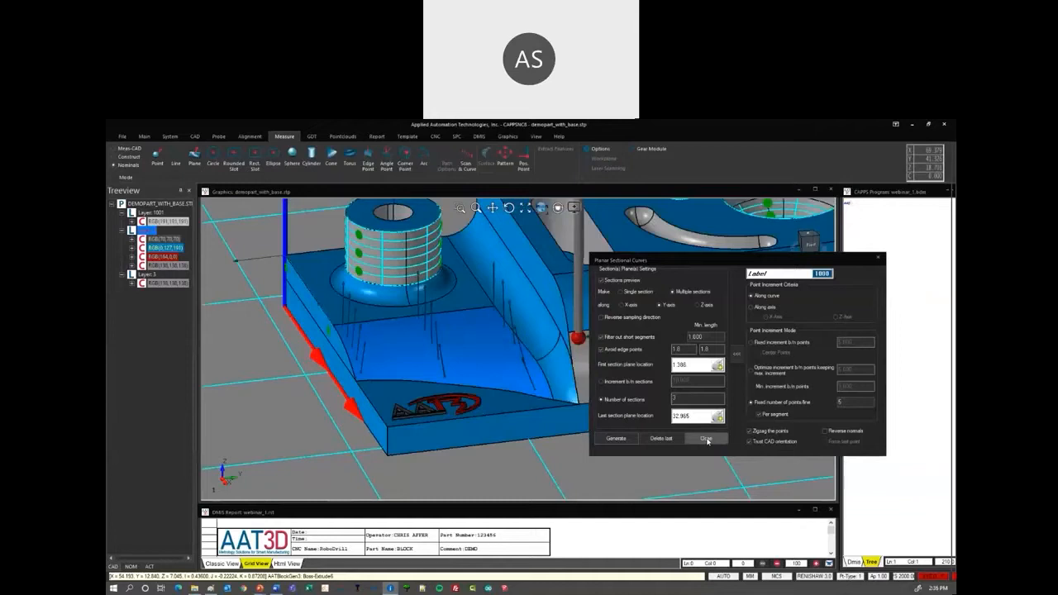
{"action": "left_click", "coordinate": [705, 439]}
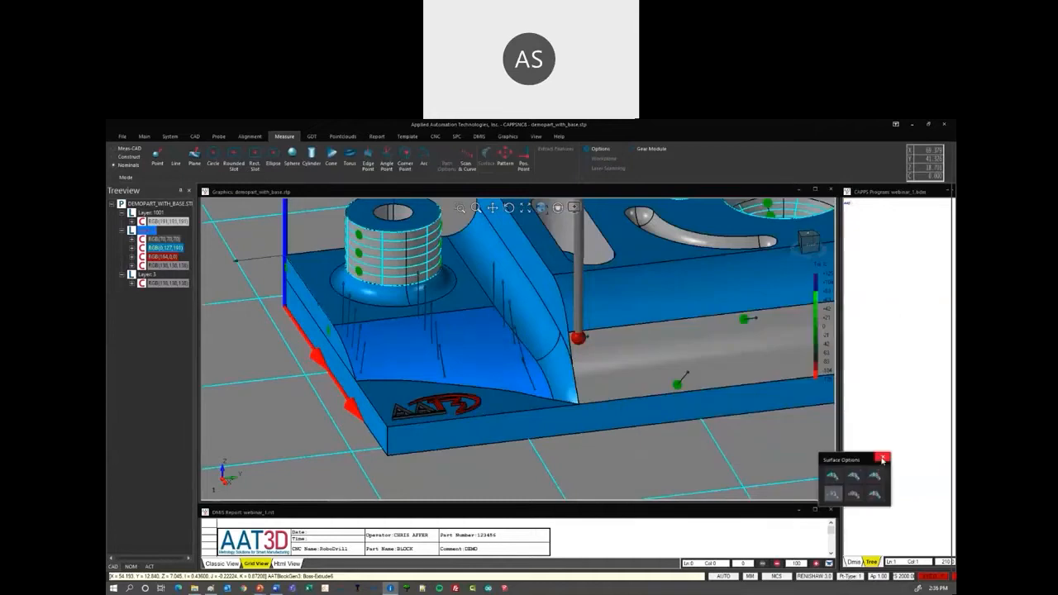
{"action": "left_click", "coordinate": [882, 461]}
Switch back to CAD measurement mode and open the path options for the nominals group.
{"action": "middle_click_drag", "start_coordinate": [520, 413], "coordinate": [553, 456]}
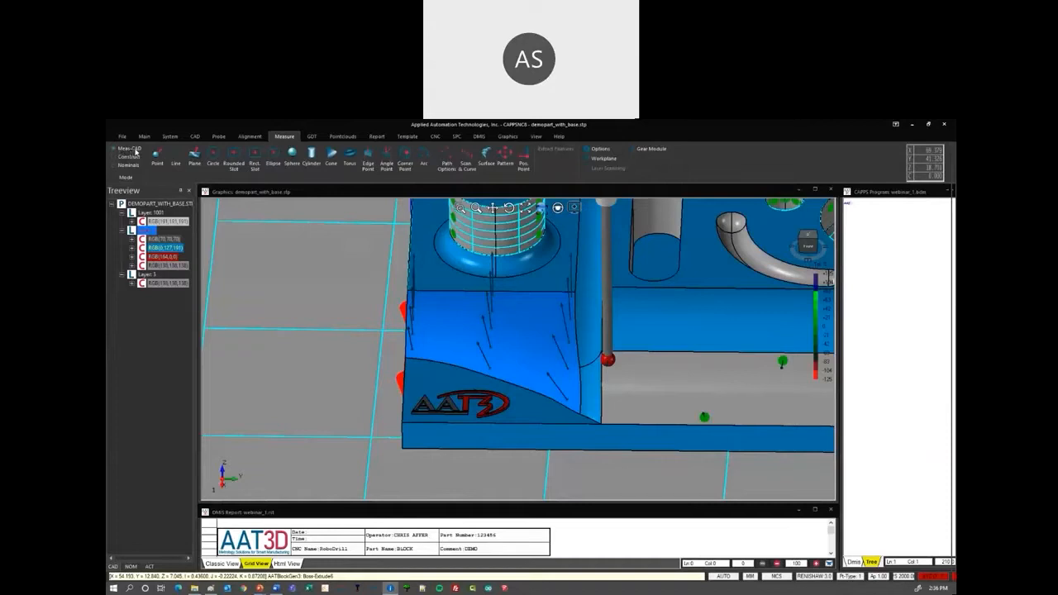
{"action": "left_click", "coordinate": [162, 161]}
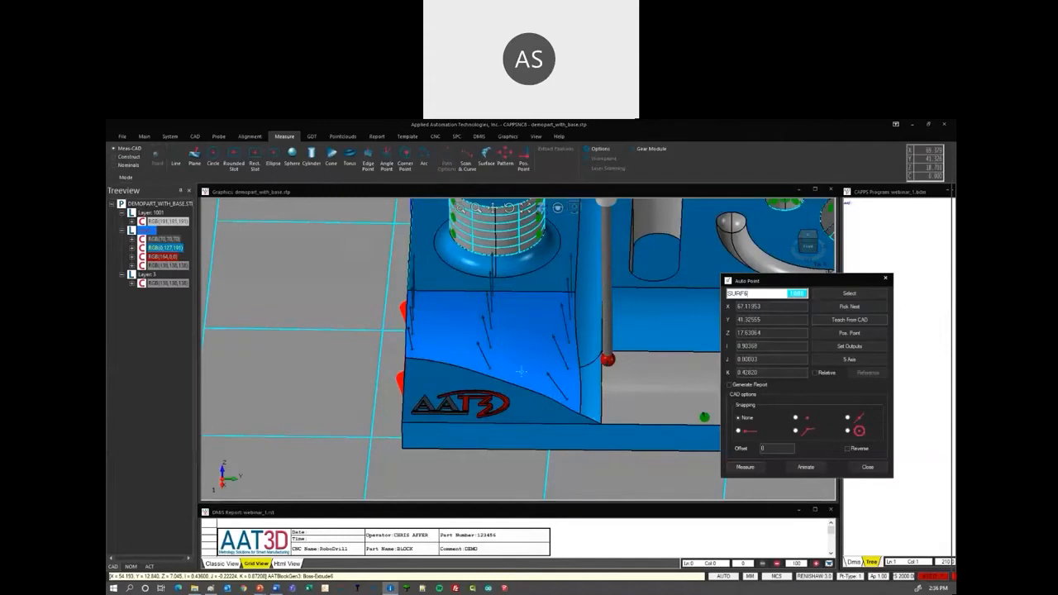
{"action": "left_click", "coordinate": [866, 468]}
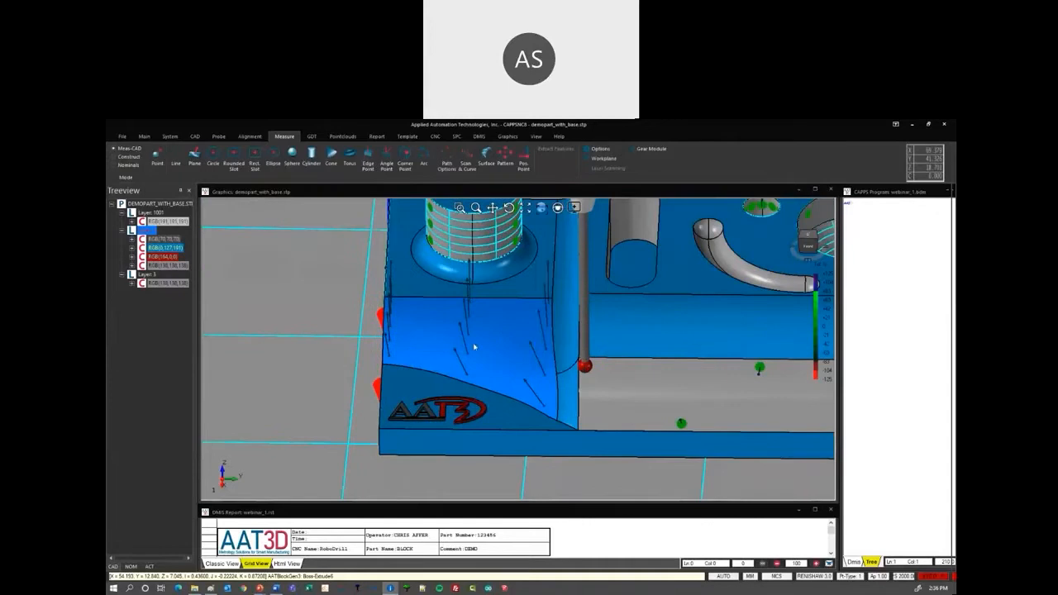
{"action": "left_click", "coordinate": [466, 161]}
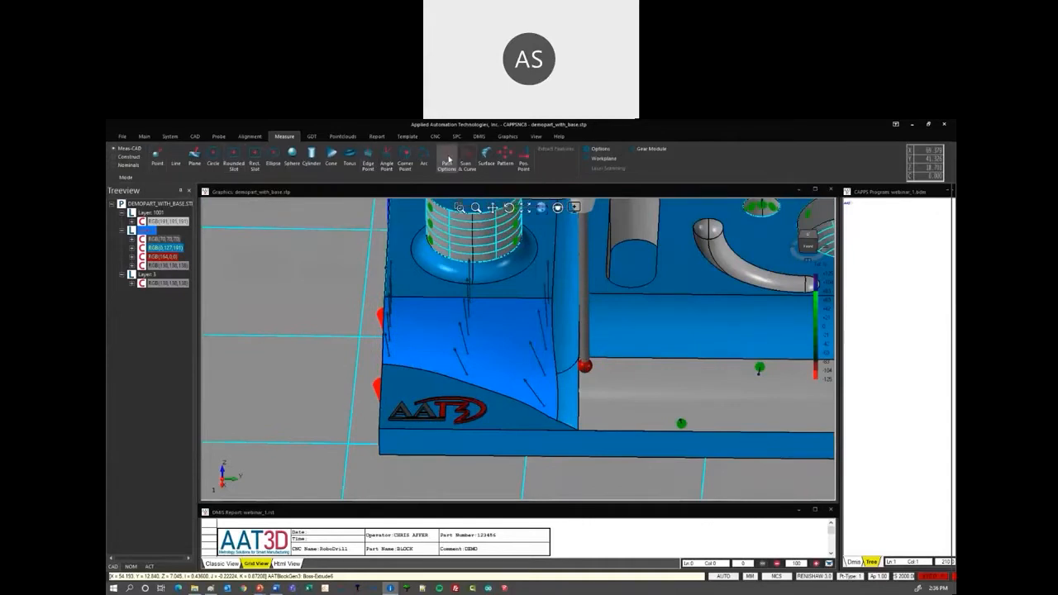
{"action": "left_click", "coordinate": [447, 160]}
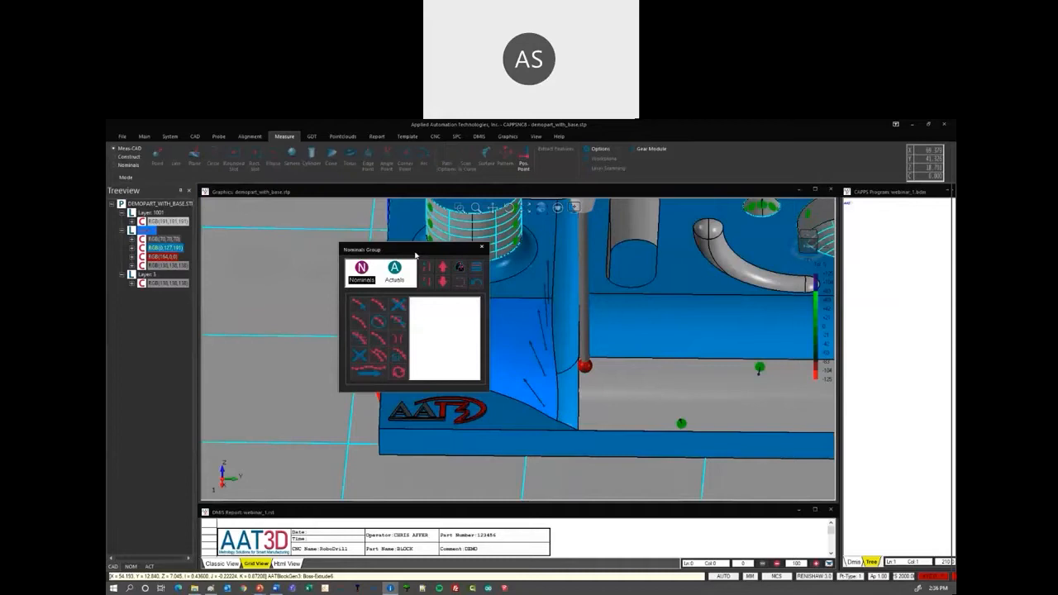
Add the generated surface points on the curved face to the nominals group with a box selection.
{"action": "left_click_drag", "start_coordinate": [416, 253], "coordinate": [279, 211]}
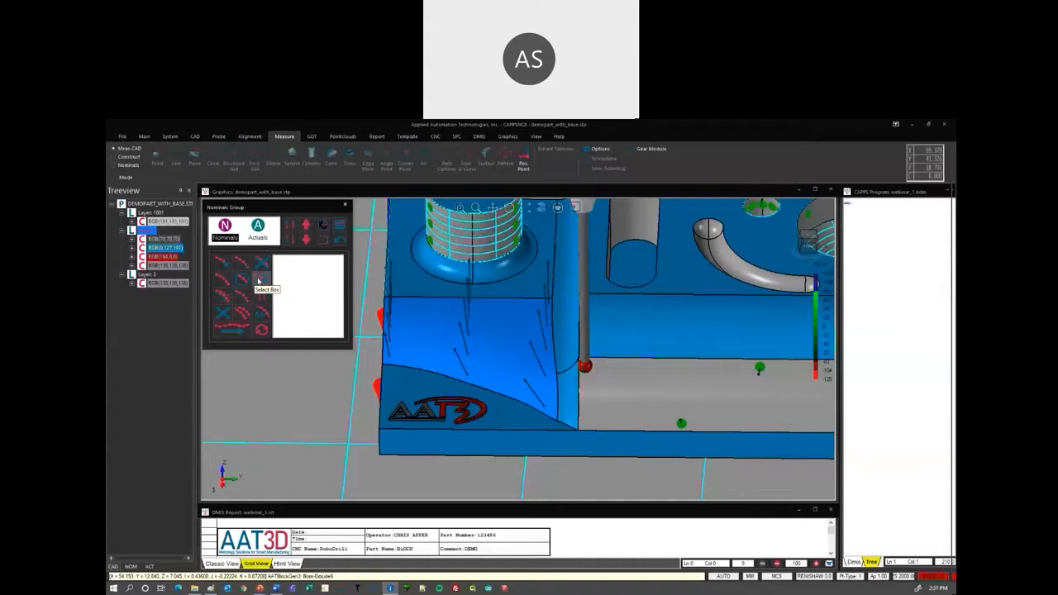
{"action": "left_click", "coordinate": [259, 281]}
{"action": "left_click_drag", "start_coordinate": [373, 291], "coordinate": [559, 416]}
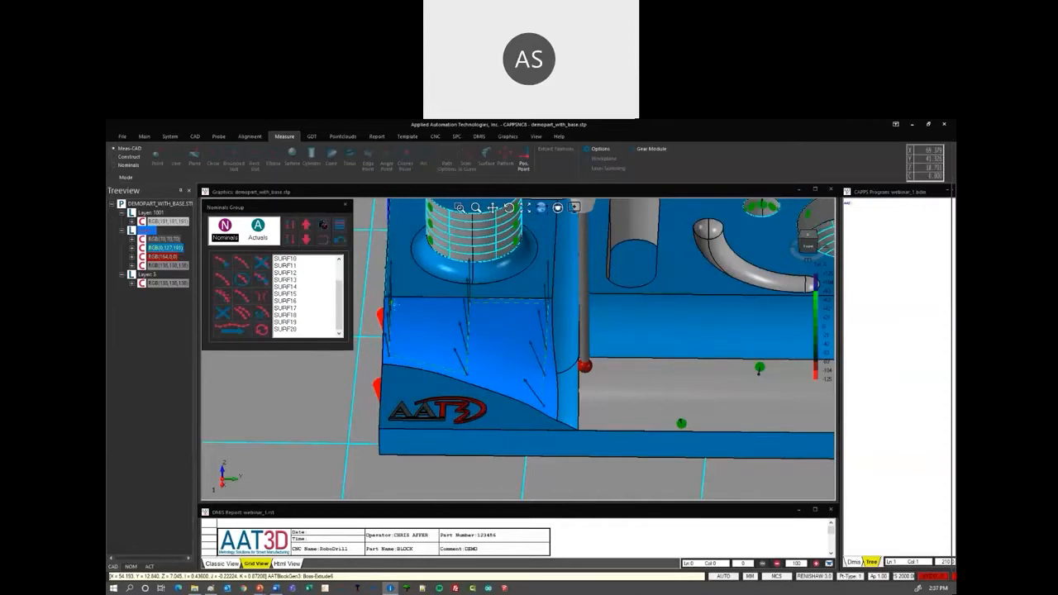
{"action": "middle_click_drag", "start_coordinate": [434, 317], "coordinate": [400, 337]}
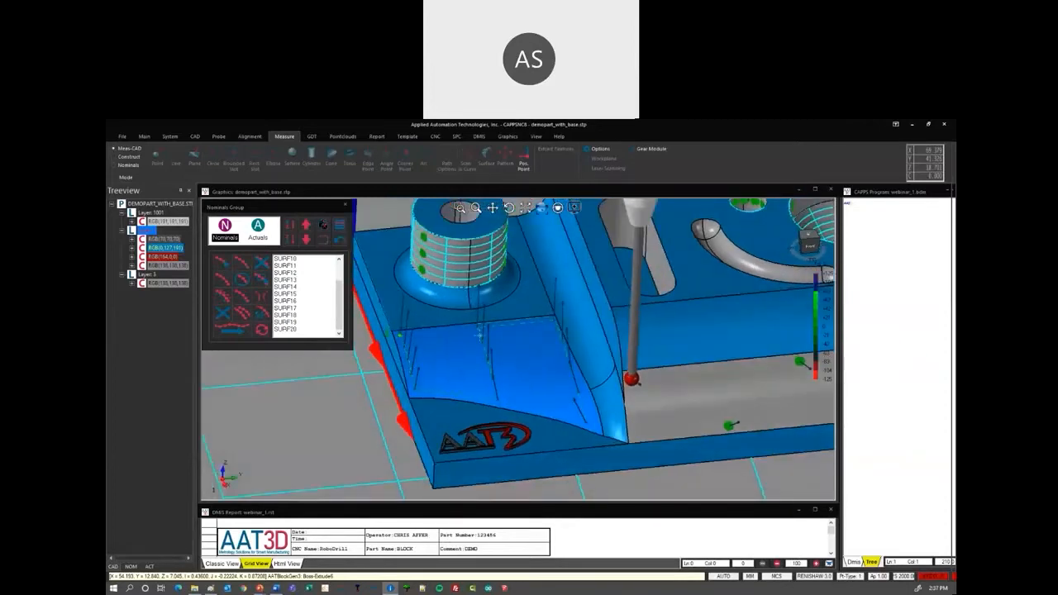
Reverse the order of the surface points in the nominals group and restore the original order.
{"action": "middle_click_drag", "start_coordinate": [562, 360], "coordinate": [551, 371]}
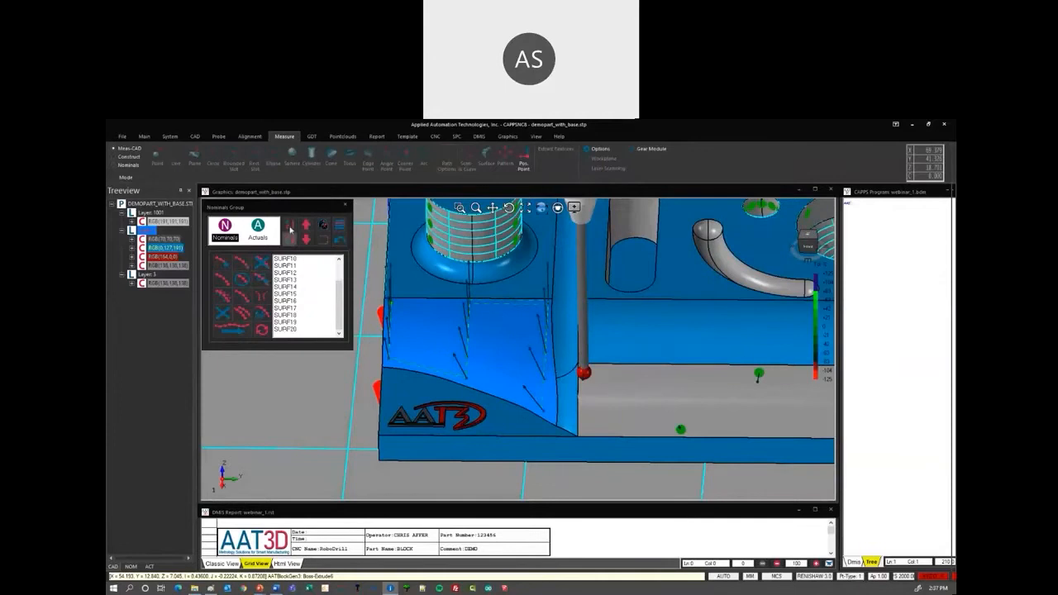
{"action": "left_click", "coordinate": [289, 241]}
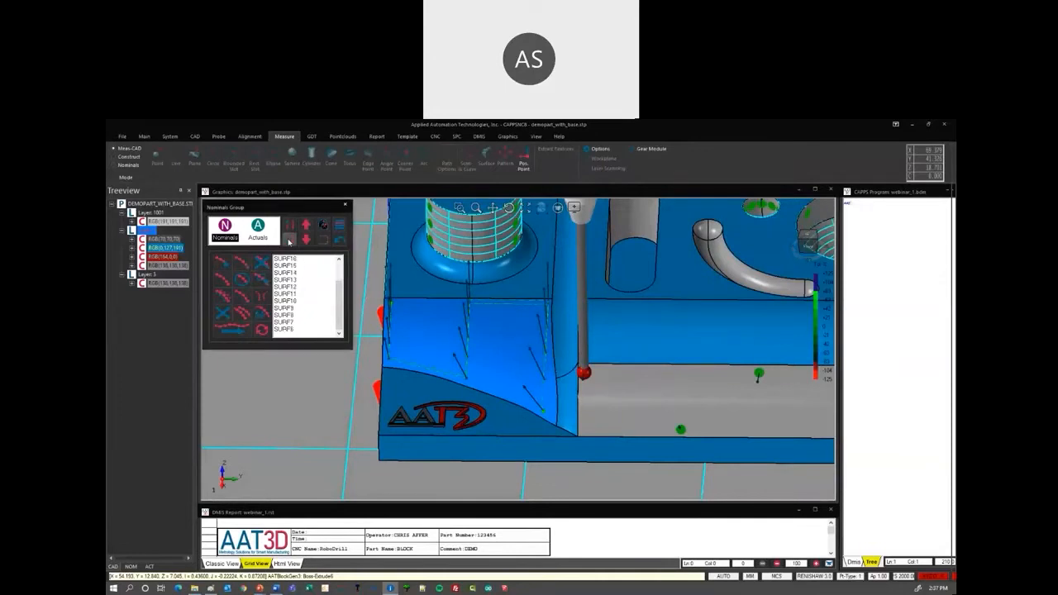
{"action": "left_click", "coordinate": [288, 225]}
Execute the nominals group path with POINTS as the points destination and close the nominals group.
{"action": "scroll", "coordinate": [514, 381], "scroll_direction": "down", "scroll_amount": 4}
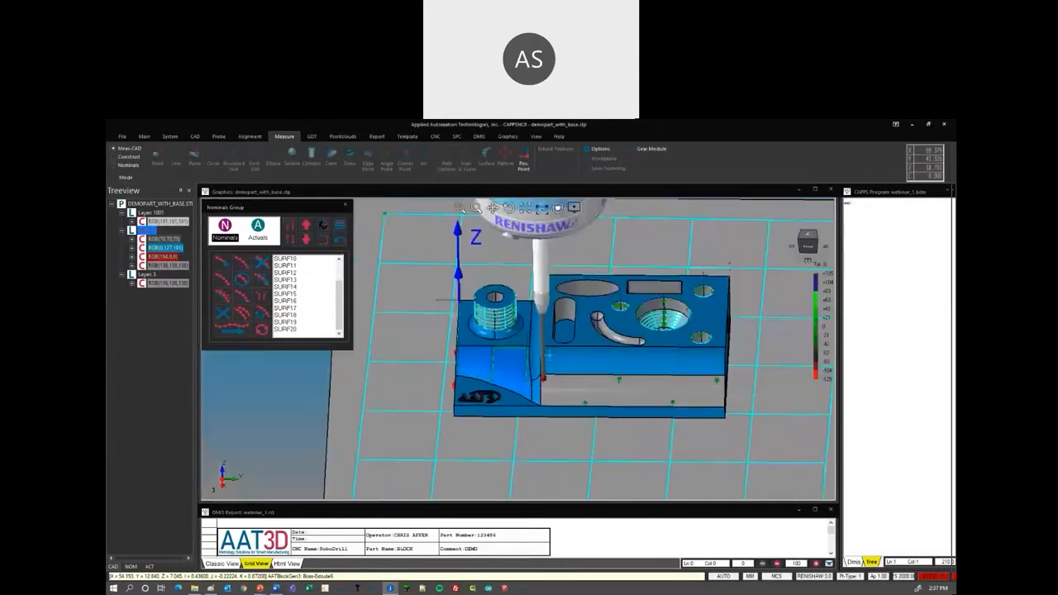
{"action": "middle_click_drag", "start_coordinate": [541, 382], "coordinate": [535, 372]}
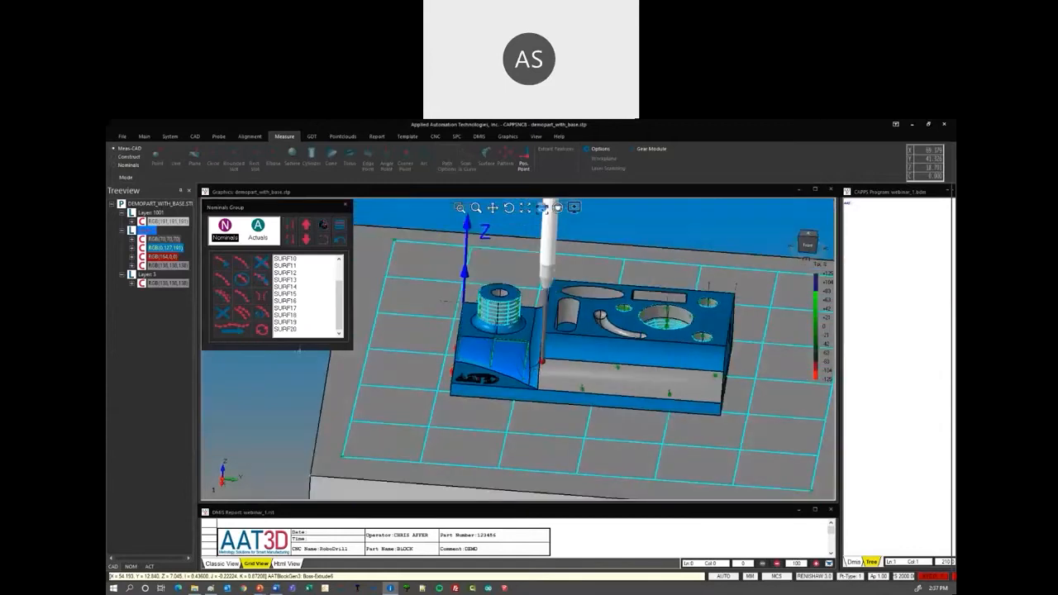
{"action": "left_click", "coordinate": [232, 332]}
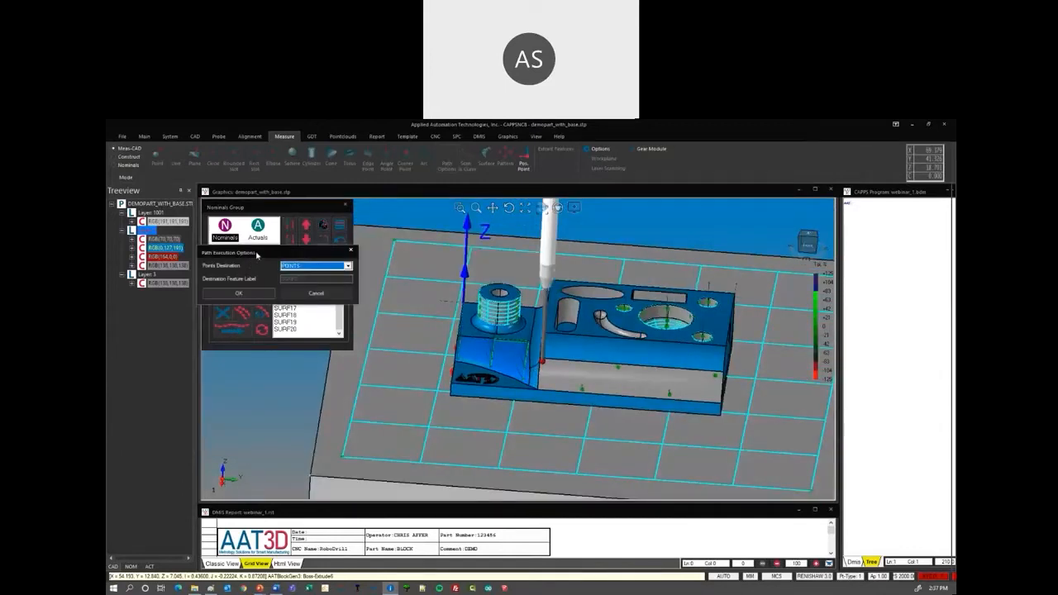
{"action": "left_click_drag", "start_coordinate": [257, 255], "coordinate": [313, 223]}
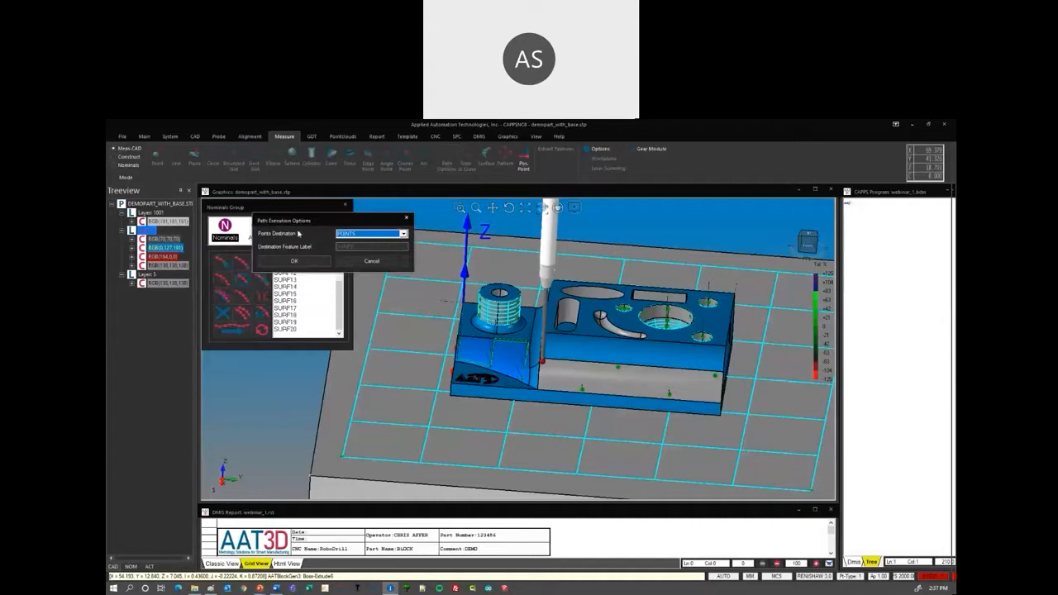
{"action": "left_click", "coordinate": [404, 235]}
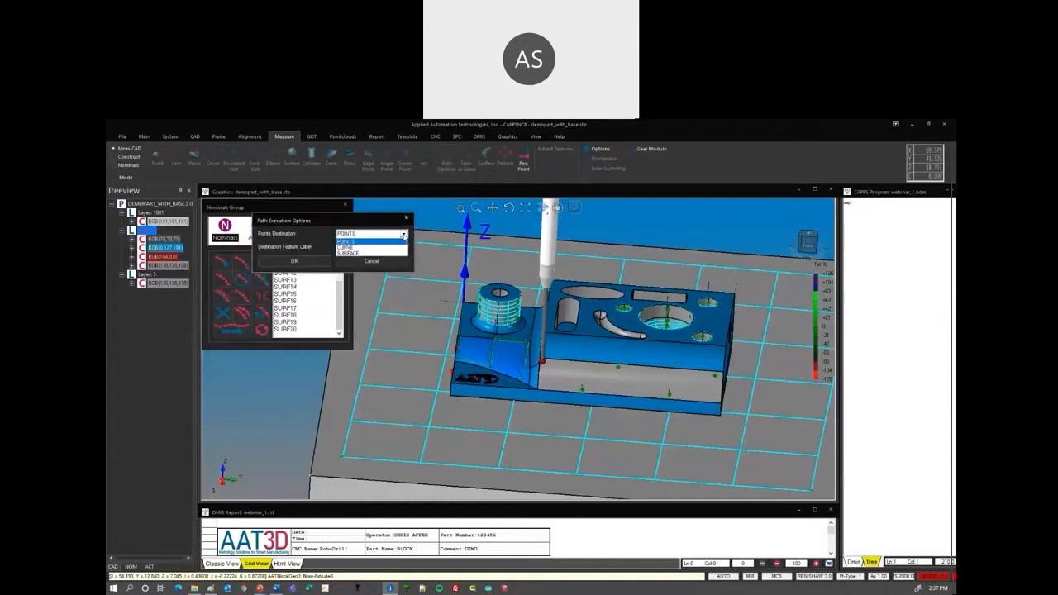
{"action": "left_click", "coordinate": [358, 242]}
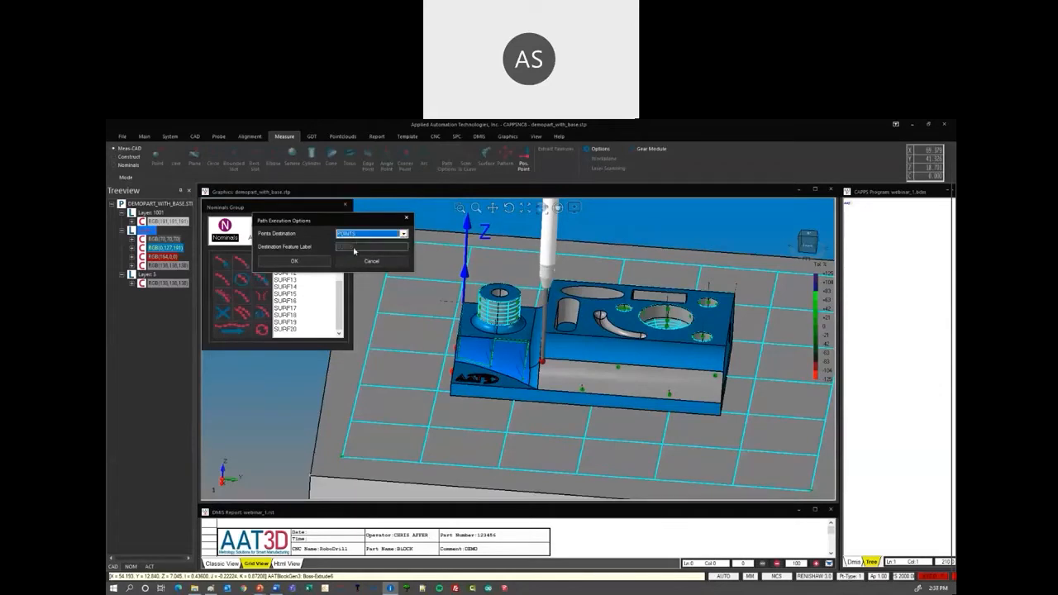
{"action": "left_click", "coordinate": [296, 263]}
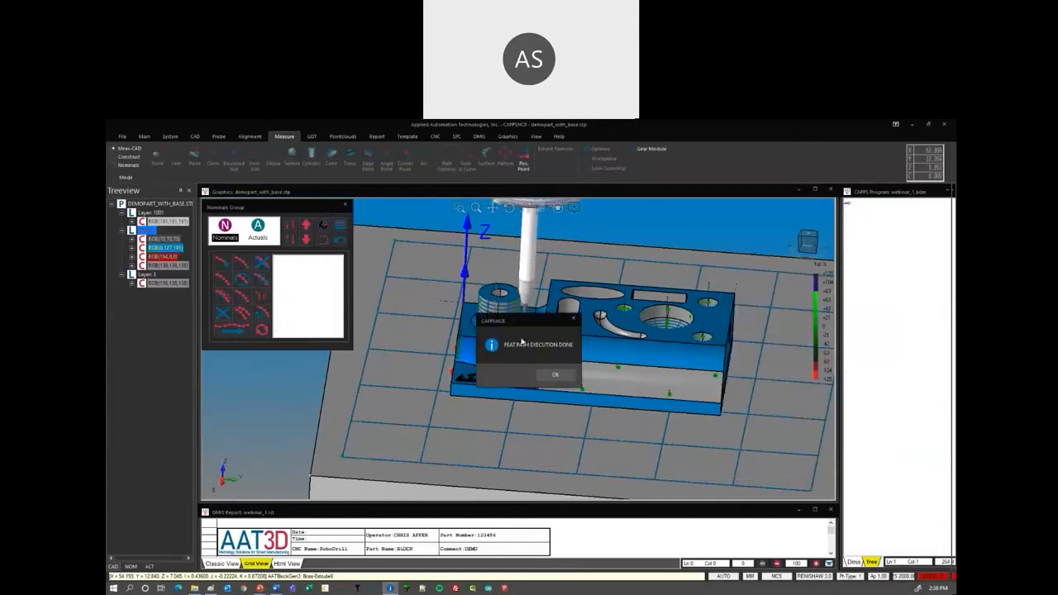
{"action": "left_click", "coordinate": [553, 375]}
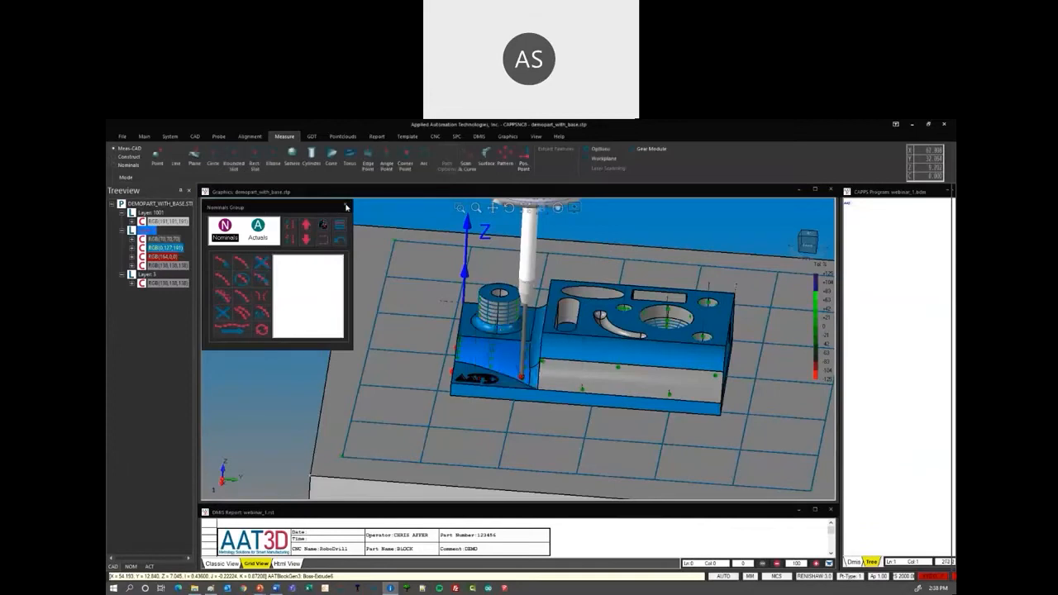
{"action": "left_click", "coordinate": [346, 207]}
Add an absolute position point that raises the probe to Z 50 above the curved face.
{"action": "middle_click_drag", "start_coordinate": [516, 417], "coordinate": [593, 414]}
{"action": "scroll", "coordinate": [610, 386], "scroll_direction": "down", "scroll_amount": 3}
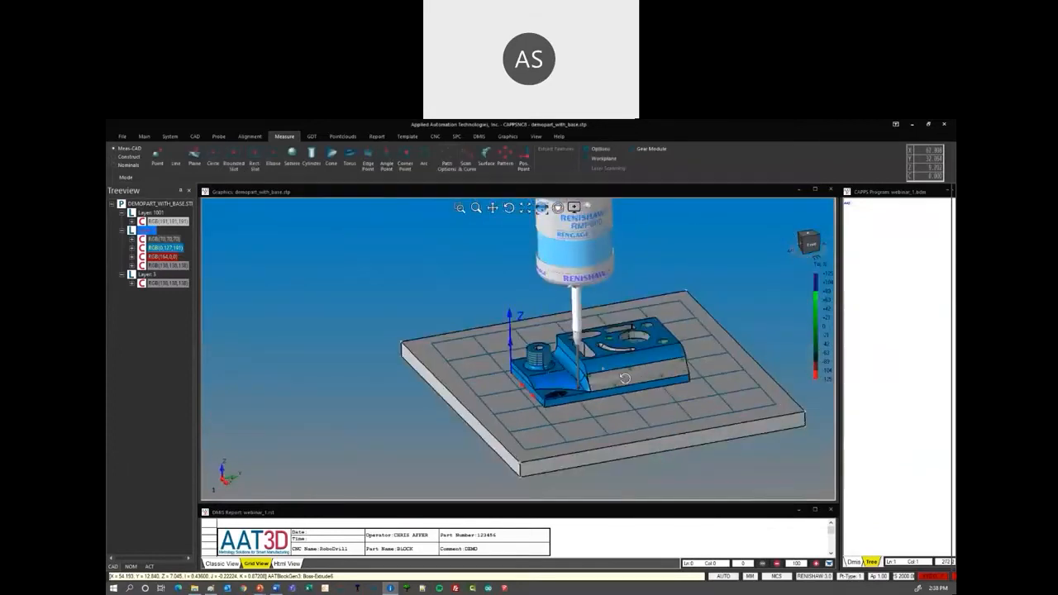
{"action": "middle_click_drag", "start_coordinate": [625, 378], "coordinate": [598, 385]}
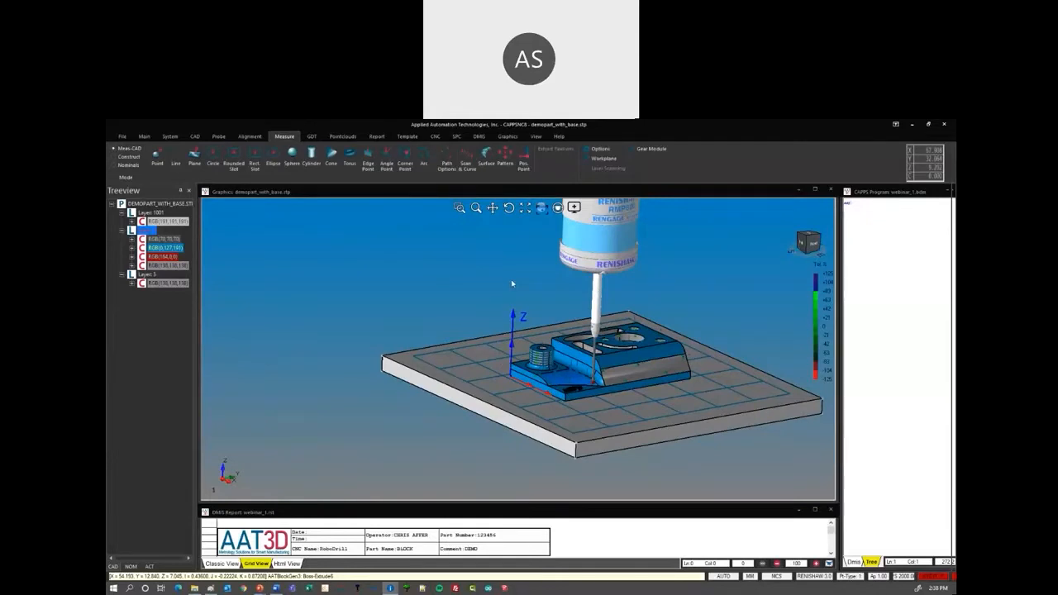
{"action": "left_click", "coordinate": [523, 160]}
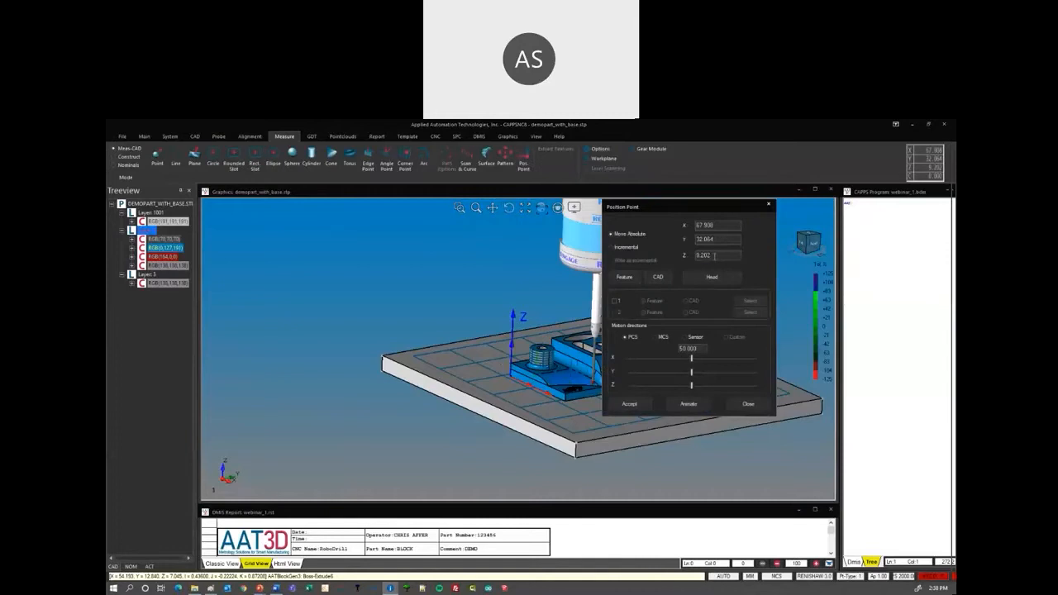
{"action": "type", "text": "50"}
{"action": "middle_click_drag", "start_coordinate": [529, 337], "coordinate": [386, 348]}
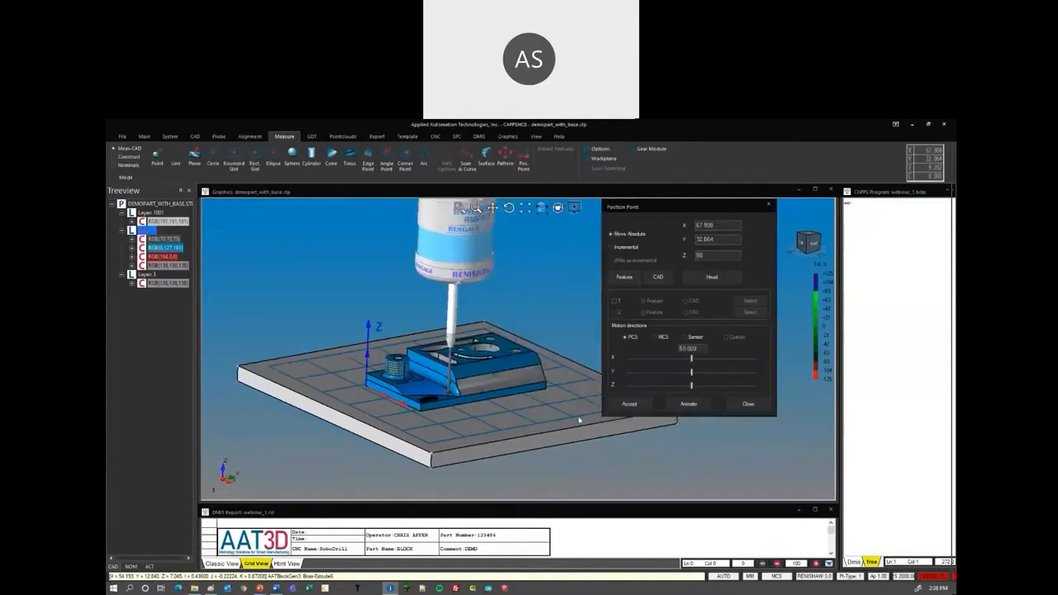
{"action": "left_click", "coordinate": [636, 406]}
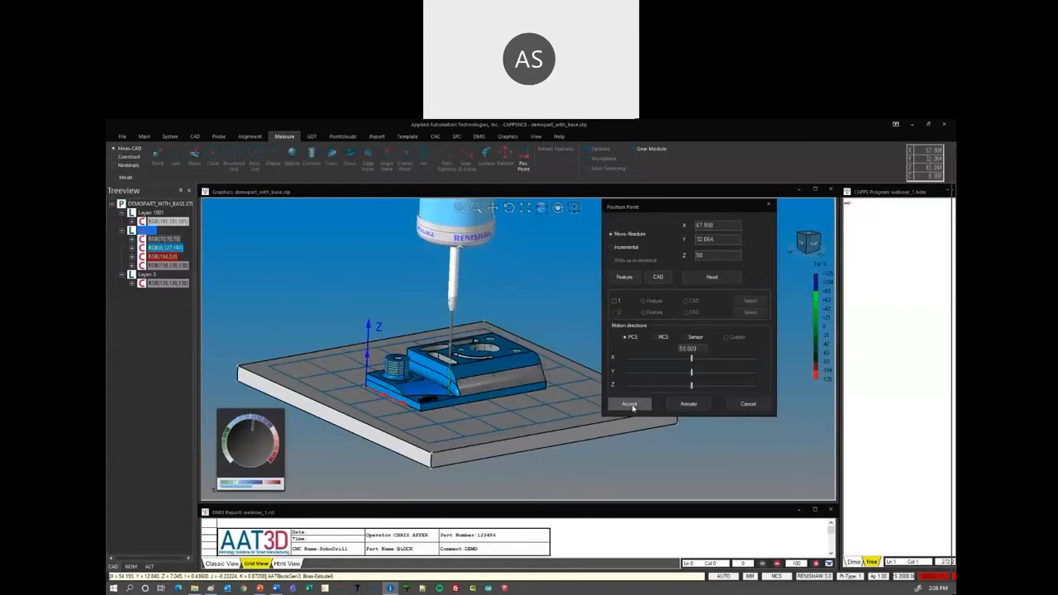
Set the next position point's X and Y coordinates to 0.
{"action": "left_click_drag", "start_coordinate": [728, 226], "coordinate": [677, 229]}
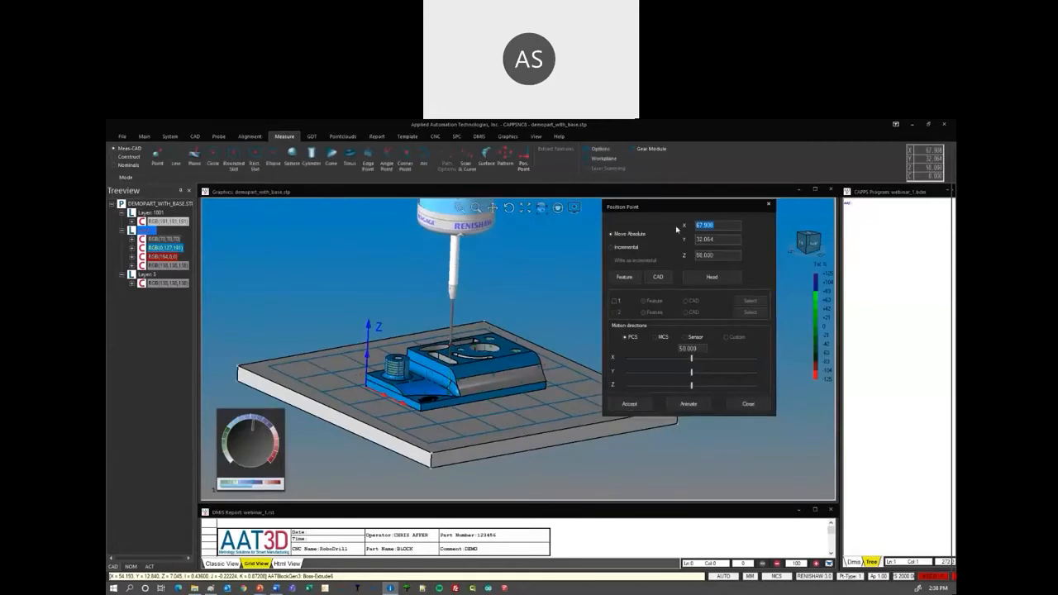
{"action": "type", "text": "0"}
{"action": "key", "text": "Tab"}
{"action": "type", "text": "0"}
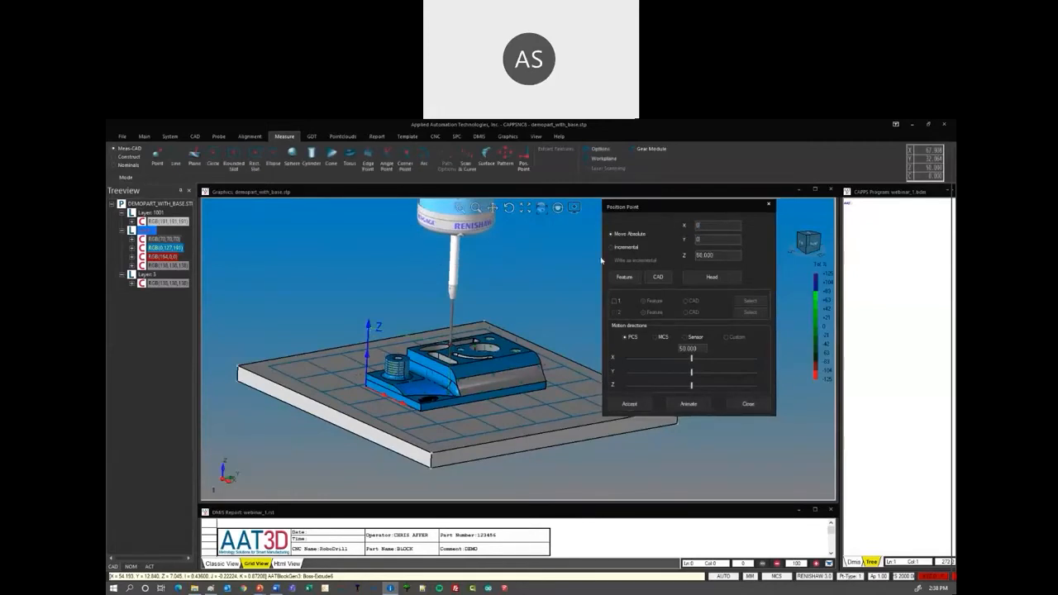
Reload the probe's current position and try shifting the position point in X and Y with the 50 mm motion increment.
{"action": "left_click", "coordinate": [695, 276]}
{"action": "left_click", "coordinate": [726, 362]}
{"action": "left_click", "coordinate": [637, 372]}
{"action": "left_click", "coordinate": [739, 373]}
{"action": "left_click", "coordinate": [664, 376]}
Set the motion increment to 5 and try shifting the position point back and forth along X.
{"action": "left_click_drag", "start_coordinate": [700, 348], "coordinate": [609, 348]}
{"action": "type", "text": "5"}
{"action": "left_click", "coordinate": [730, 362]}
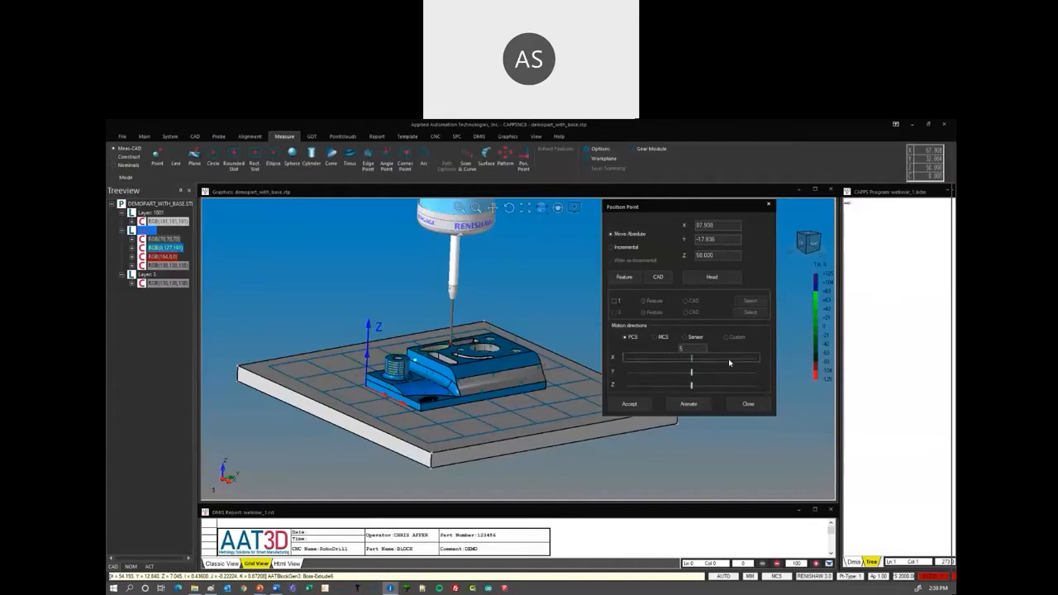
{"action": "left_click", "coordinate": [636, 365]}
{"action": "left_click", "coordinate": [635, 360]}
{"action": "mouse_move", "coordinate": [533, 410]}
{"action": "middle_mouse_down"}
{"action": "mouse_move", "coordinate": [489, 406]}
{"action": "mouse_move", "coordinate": [522, 420]}
{"action": "middle_mouse_up"}
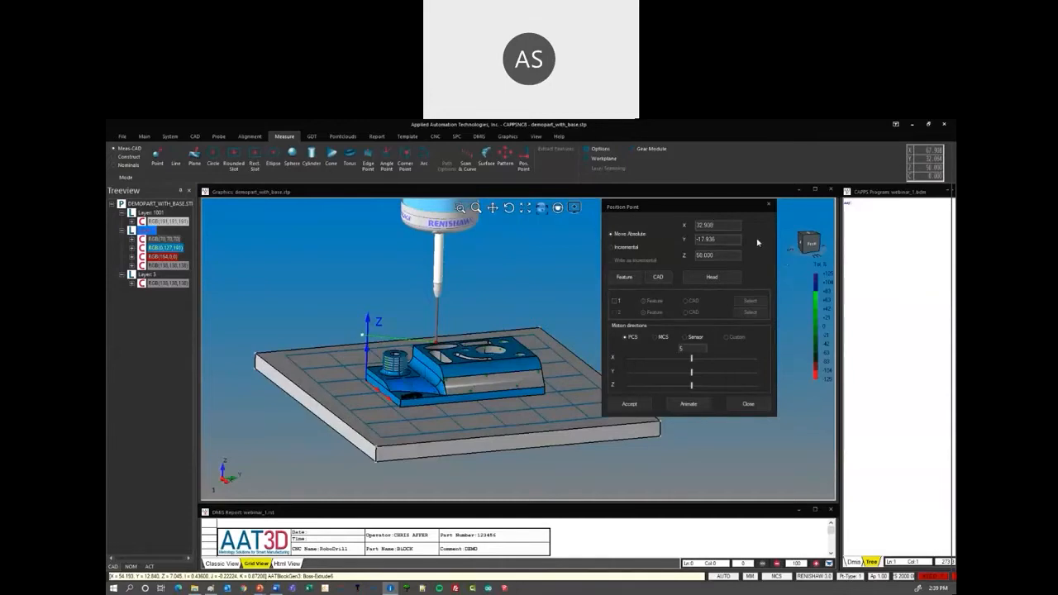
Reload the probe's current position, add a position point at X 0, Y 0, Z 50, and close the position point settings.
{"action": "left_click", "coordinate": [729, 277]}
{"action": "left_click_drag", "start_coordinate": [716, 225], "coordinate": [605, 225]}
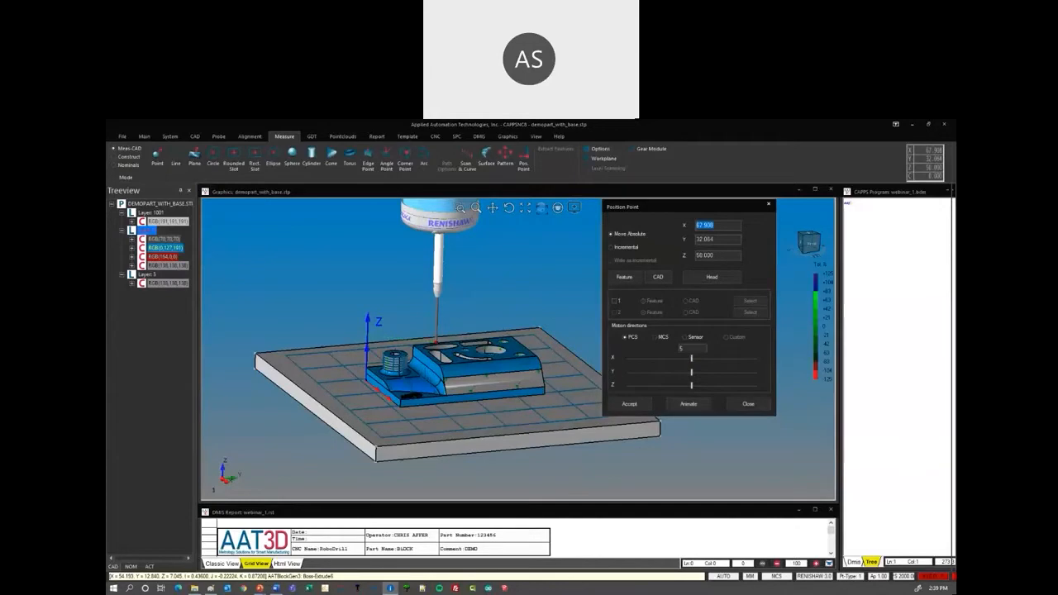
{"action": "type", "text": "0"}
{"action": "key", "text": "Tab"}
{"action": "type", "text": "0"}
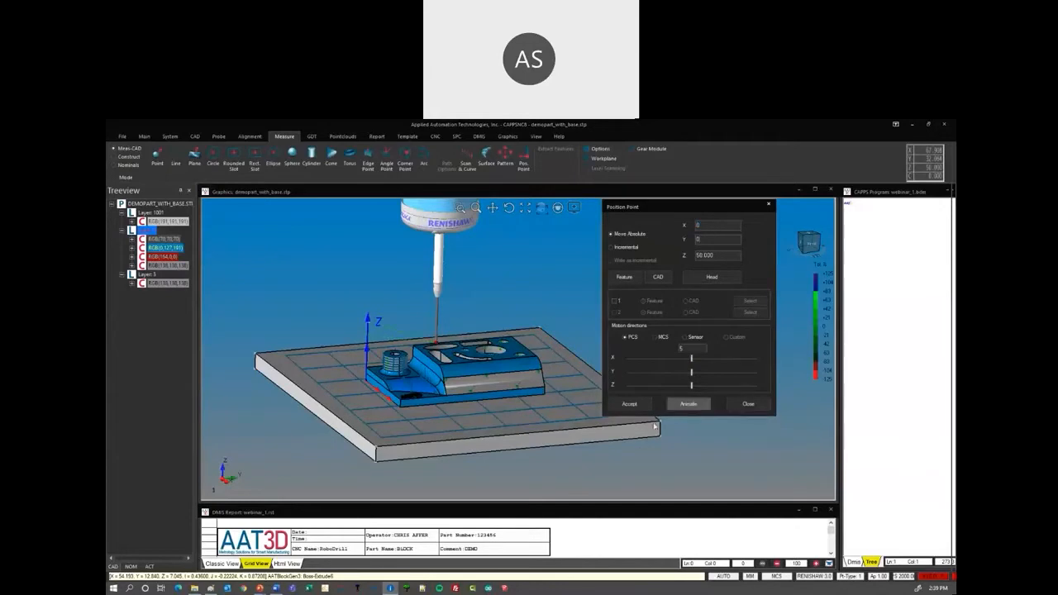
{"action": "left_click", "coordinate": [631, 404]}
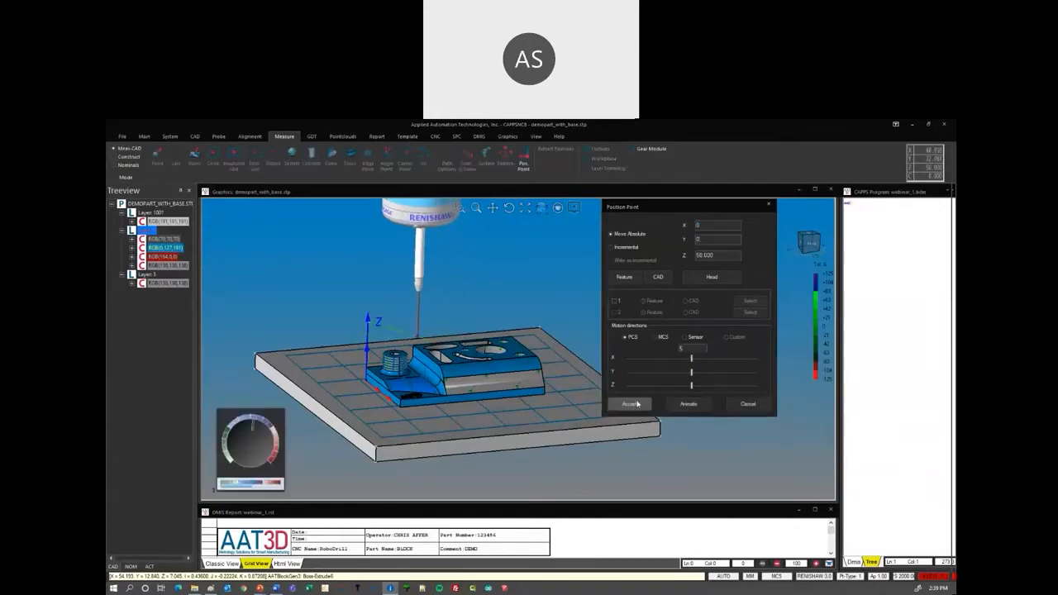
{"action": "left_click", "coordinate": [749, 404]}
Examine the measured points on the part and clear the curved face's selection.
{"action": "middle_click_drag", "start_coordinate": [579, 388], "coordinate": [509, 376]}
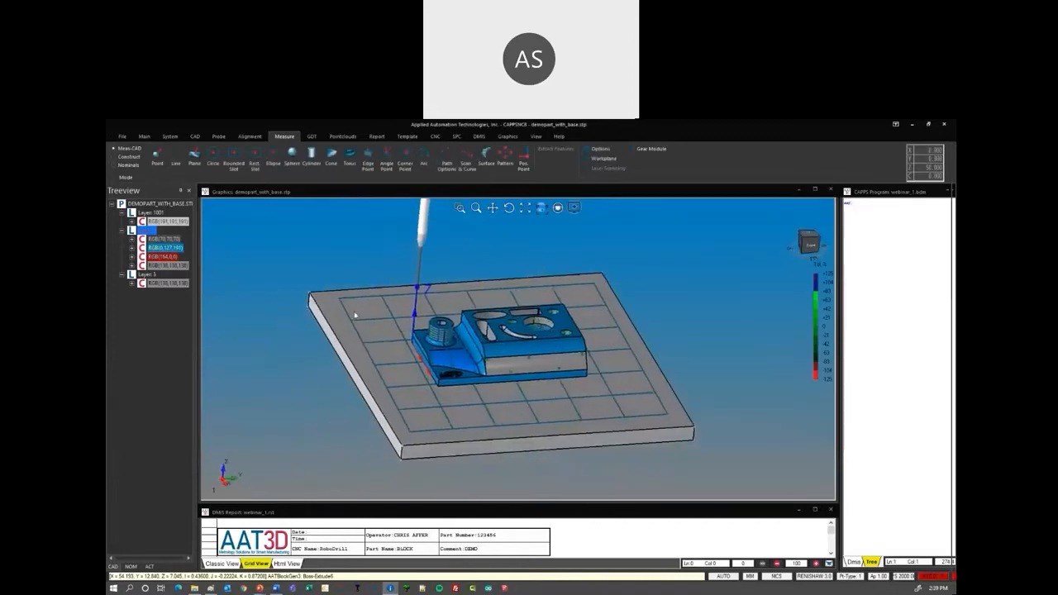
{"action": "middle_click_drag", "start_coordinate": [508, 327], "coordinate": [518, 299]}
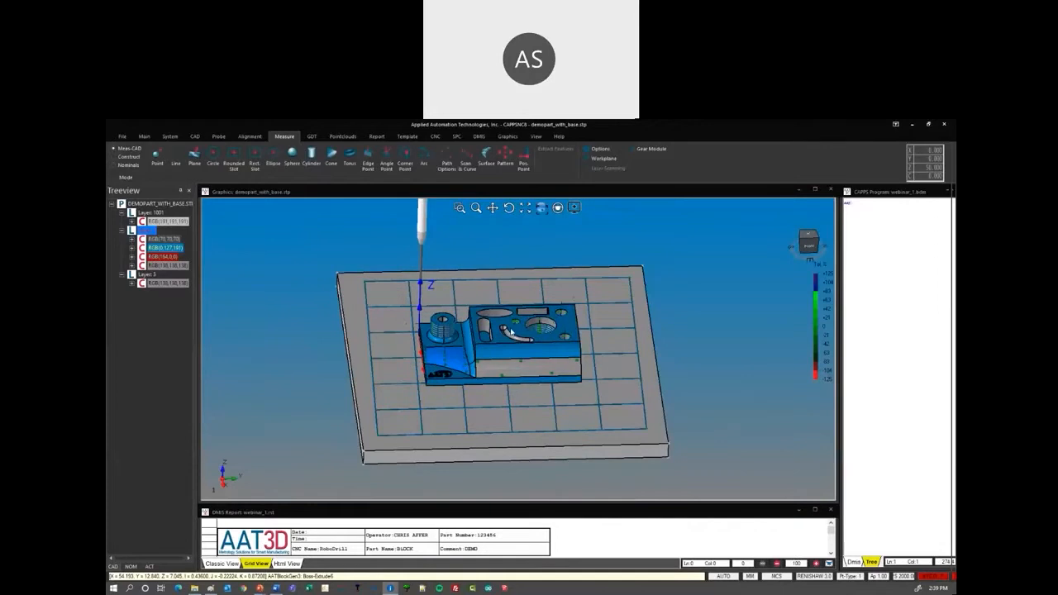
{"action": "scroll", "coordinate": [511, 331], "scroll_direction": "up", "scroll_amount": 4}
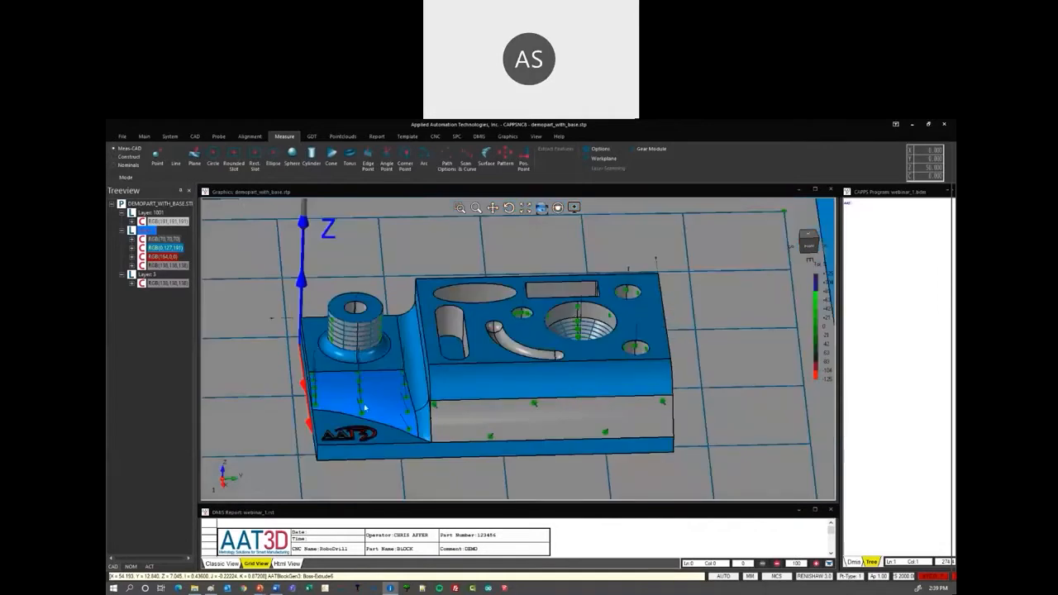
{"action": "left_click", "coordinate": [228, 441]}
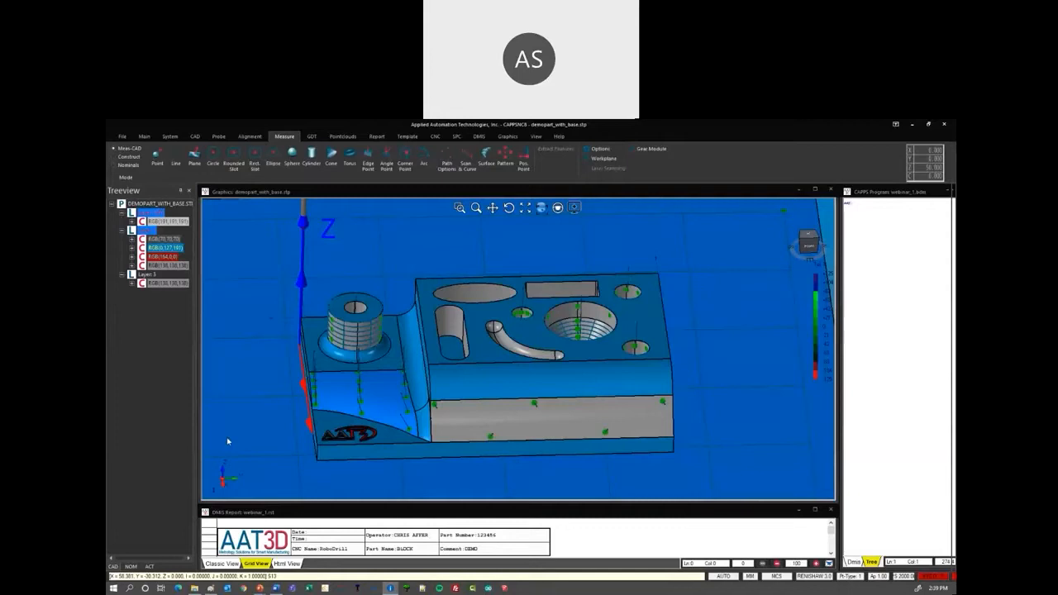
{"action": "key", "text": "Escape"}
{"action": "scroll", "coordinate": [499, 361], "scroll_direction": "down", "scroll_amount": 3}
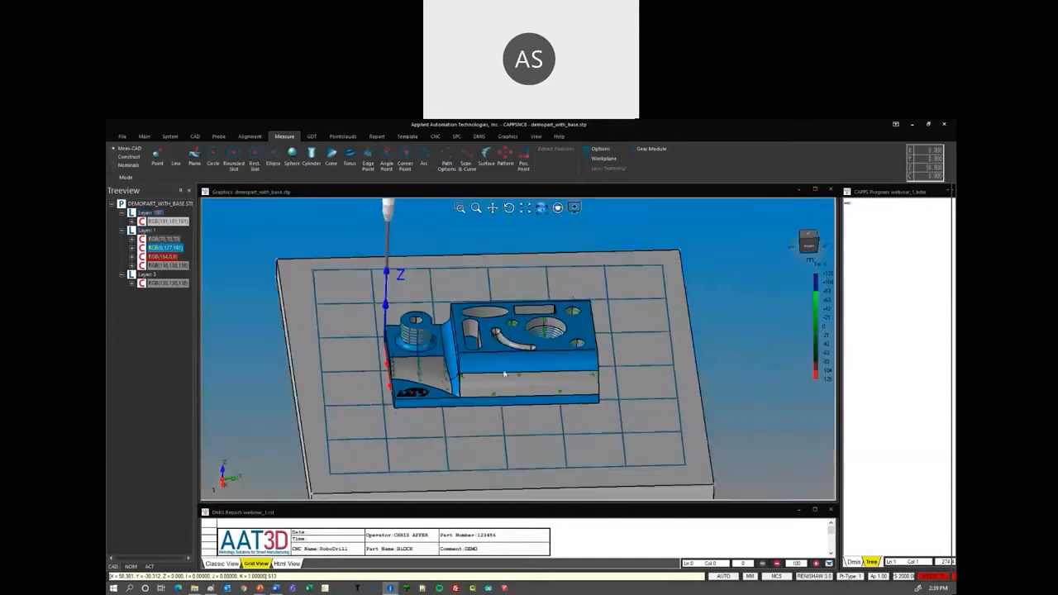
{"action": "middle_click_drag", "start_coordinate": [500, 361], "coordinate": [570, 298]}
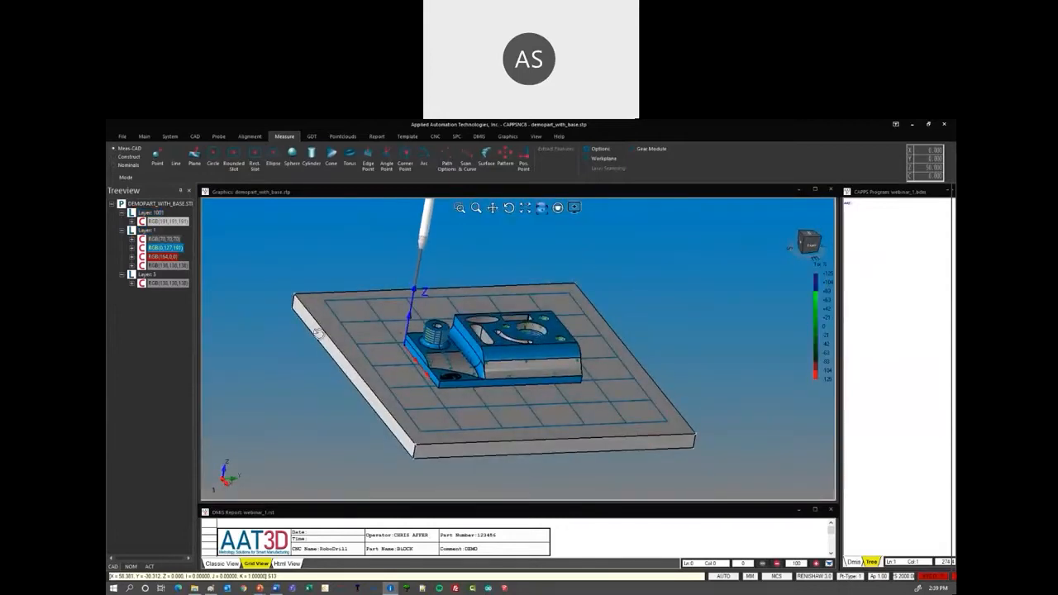
{"action": "middle_click_drag", "start_coordinate": [446, 395], "coordinate": [481, 402]}
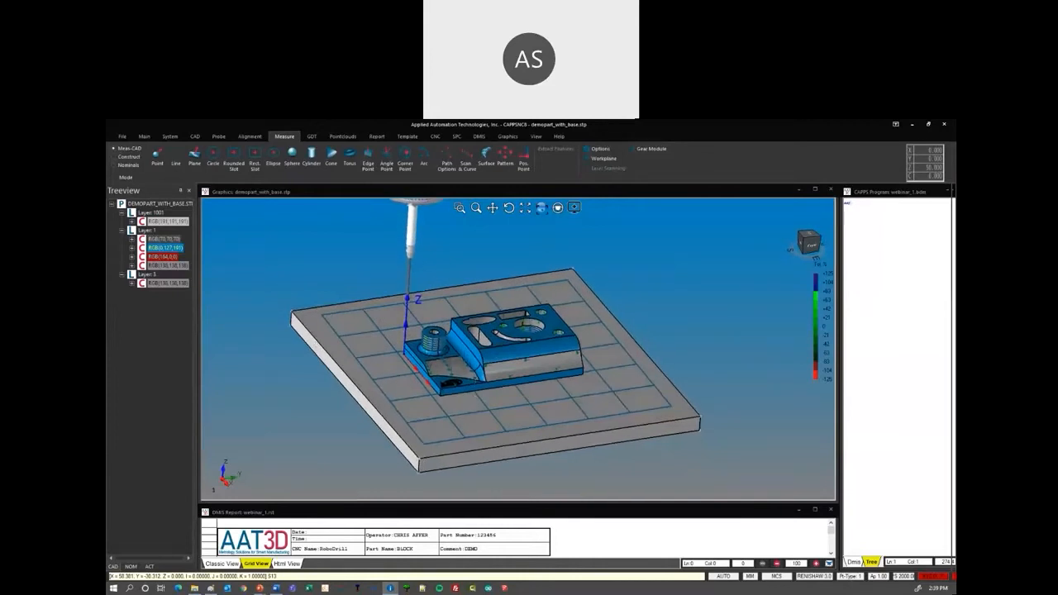
Run the program from the beginning in simulation mode with actuals overwritten.
{"action": "left_click", "coordinate": [145, 136]}
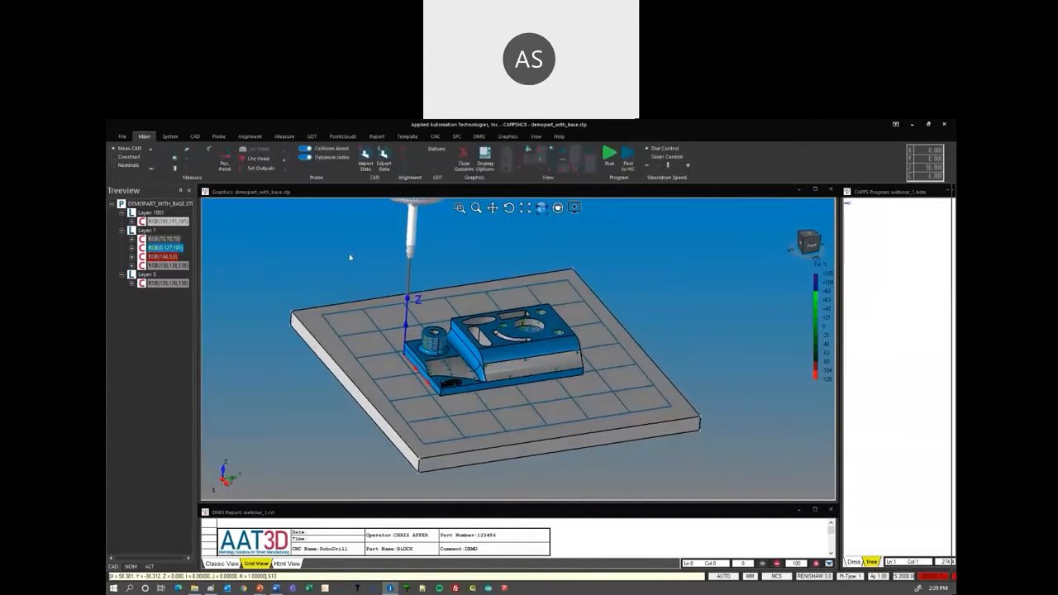
{"action": "left_click", "coordinate": [610, 156]}
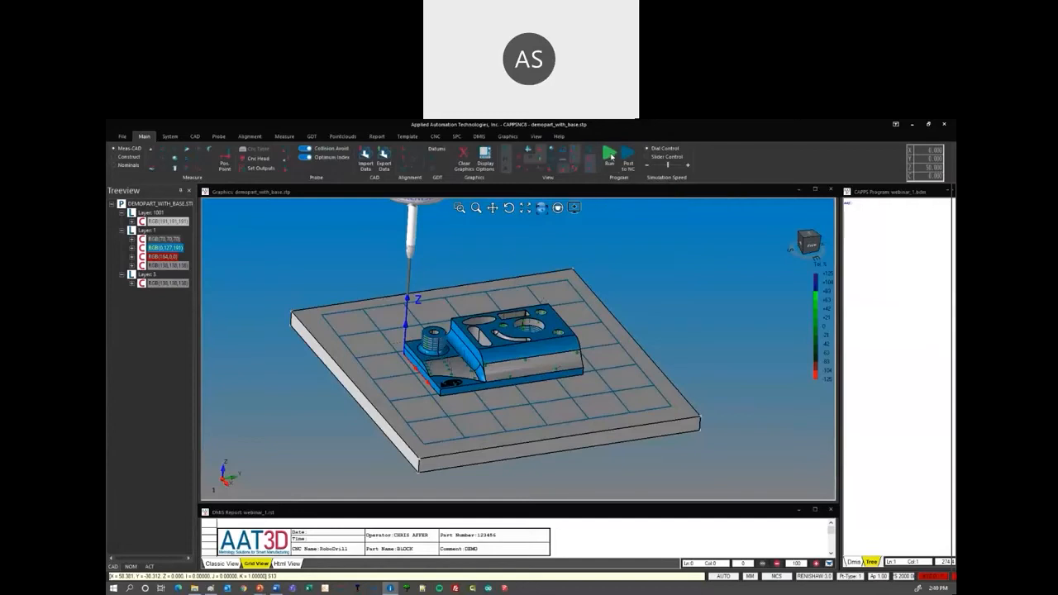
{"action": "left_click_drag", "start_coordinate": [529, 277], "coordinate": [693, 202]}
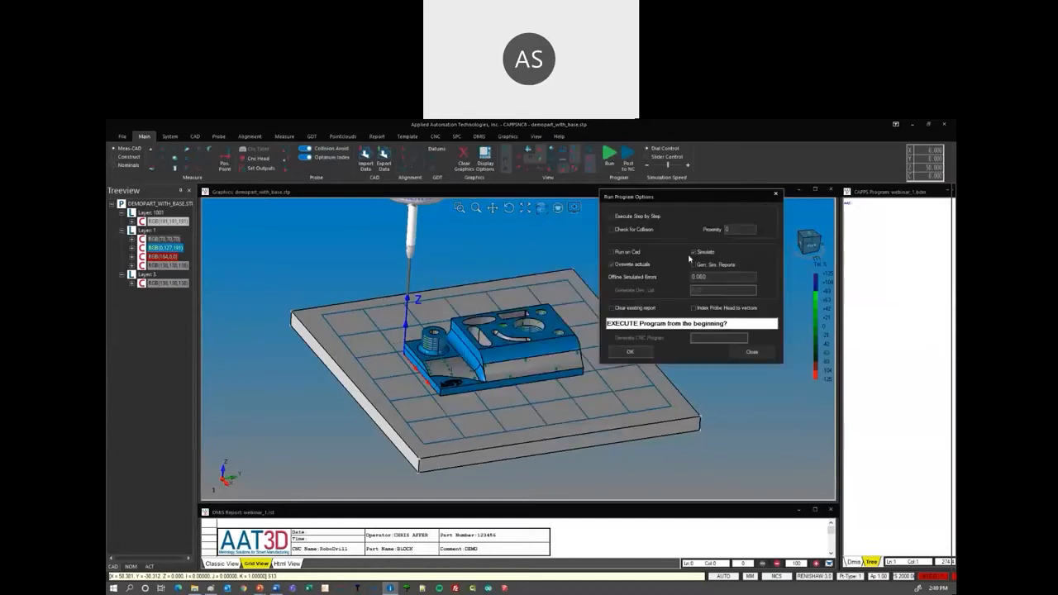
{"action": "left_click", "coordinate": [630, 352]}
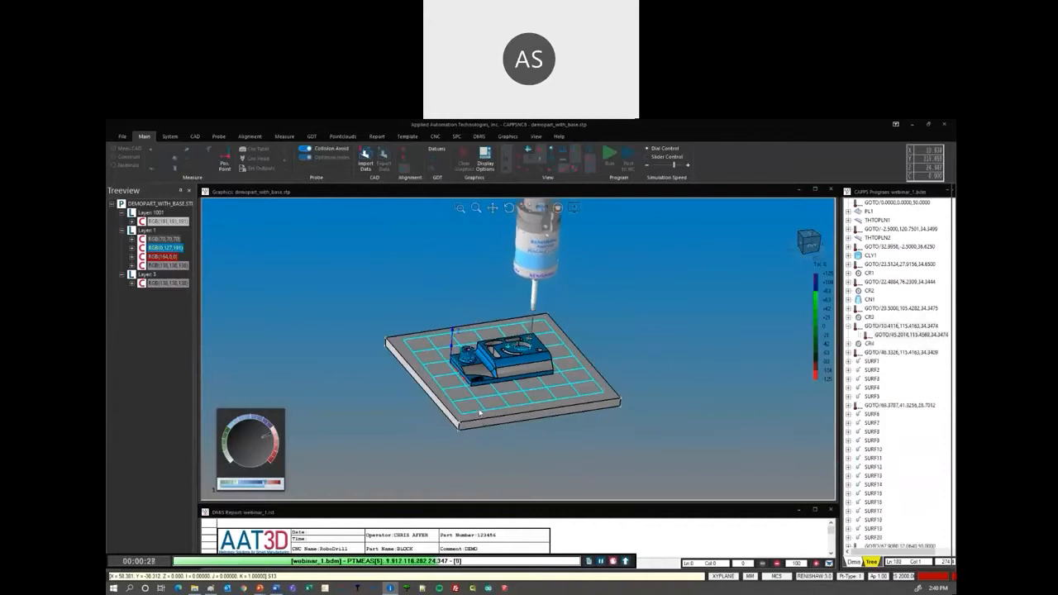
{"action": "scroll", "coordinate": [526, 379], "scroll_direction": "up", "scroll_amount": 3}
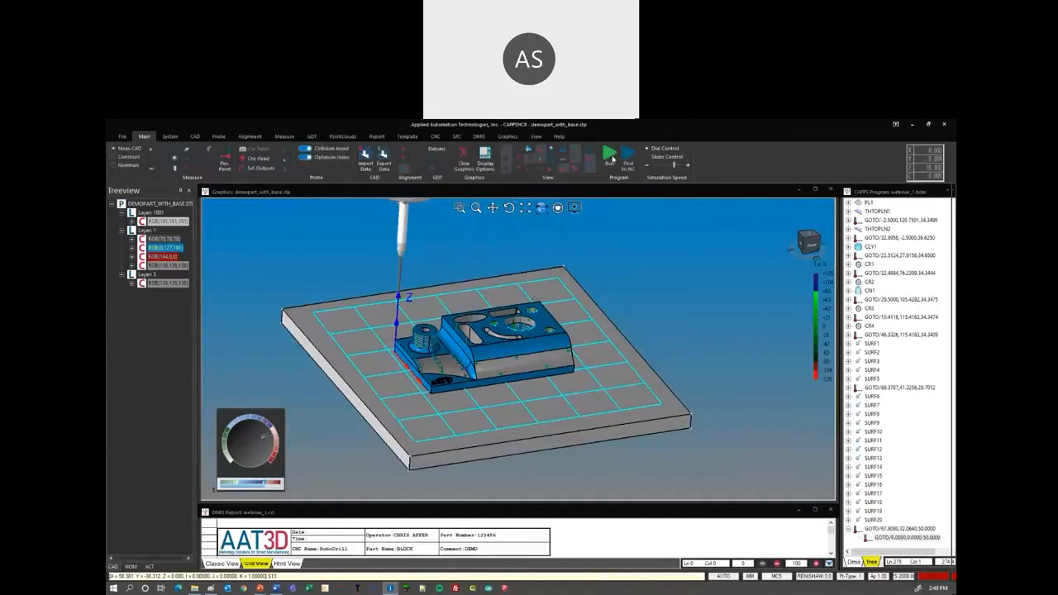
Open the run program options, switch off the collision check, and close the options without running the program.
{"action": "left_click", "coordinate": [612, 155]}
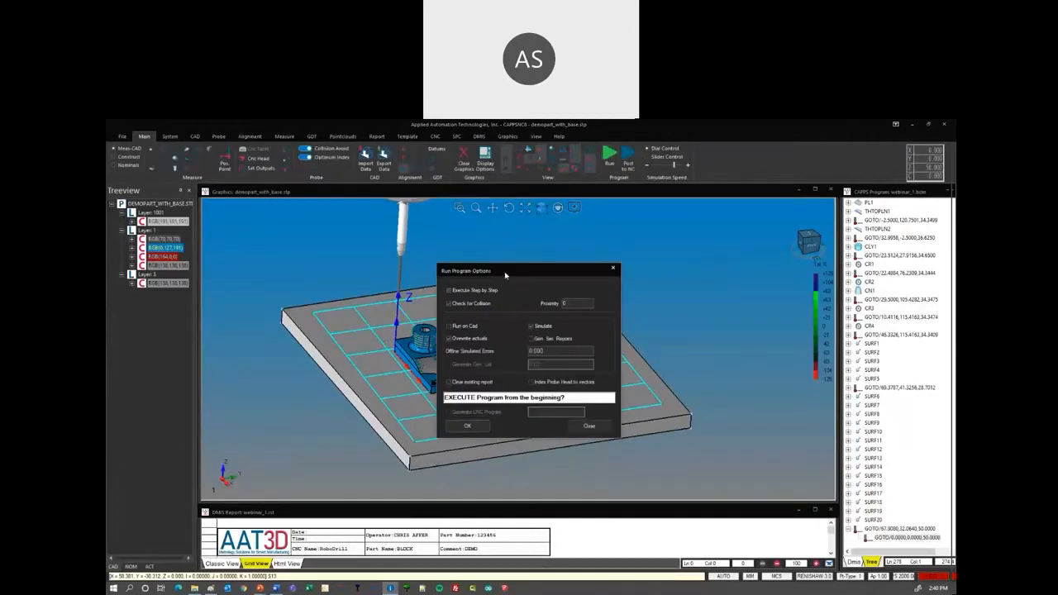
{"action": "left_click_drag", "start_coordinate": [505, 275], "coordinate": [654, 222]}
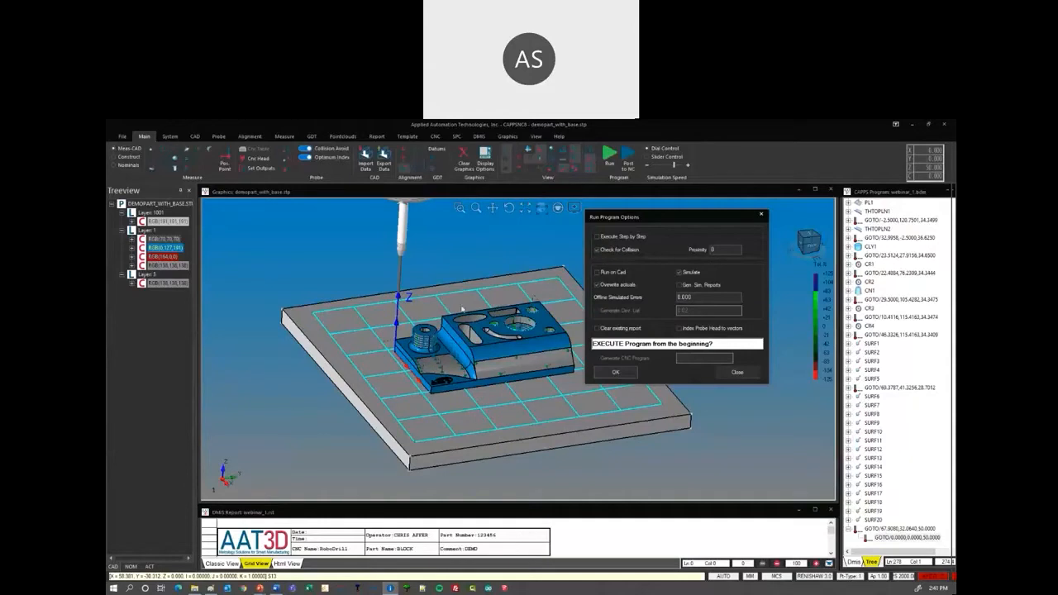
{"action": "left_click", "coordinate": [600, 250]}
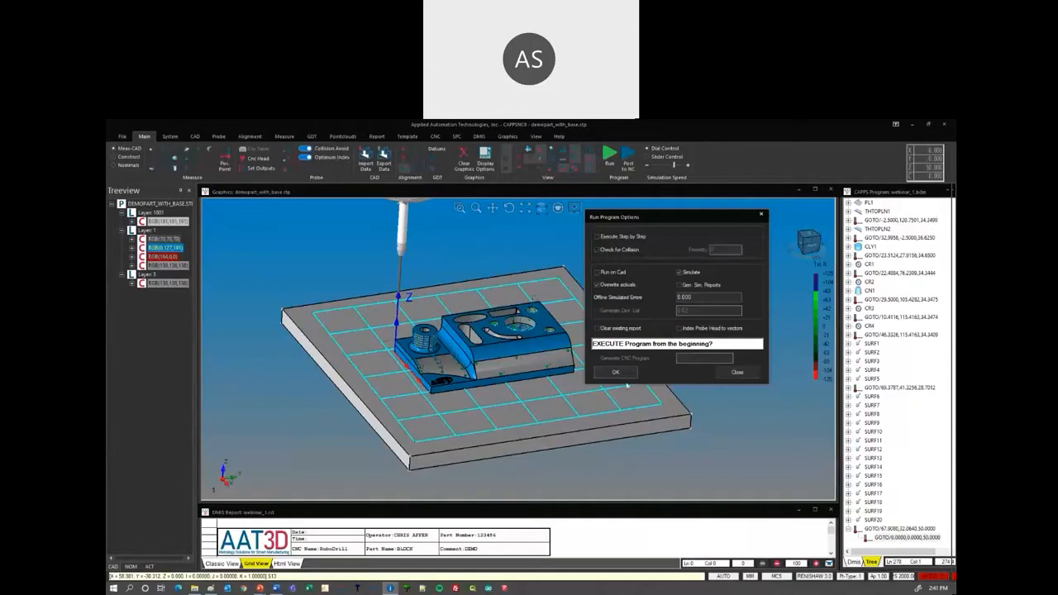
{"action": "left_click", "coordinate": [738, 374]}
{"action": "scroll", "coordinate": [455, 330], "scroll_direction": "down", "scroll_amount": 3}
{"action": "scroll", "coordinate": [488, 354], "scroll_direction": "up", "scroll_amount": 3}
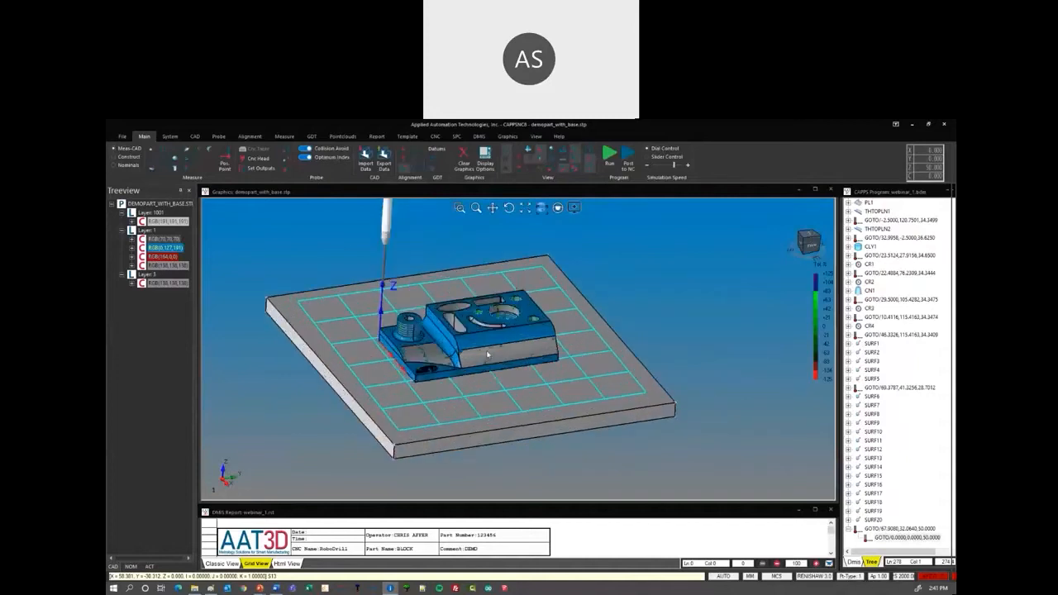
{"action": "middle_click_drag", "start_coordinate": [448, 364], "coordinate": [489, 366]}
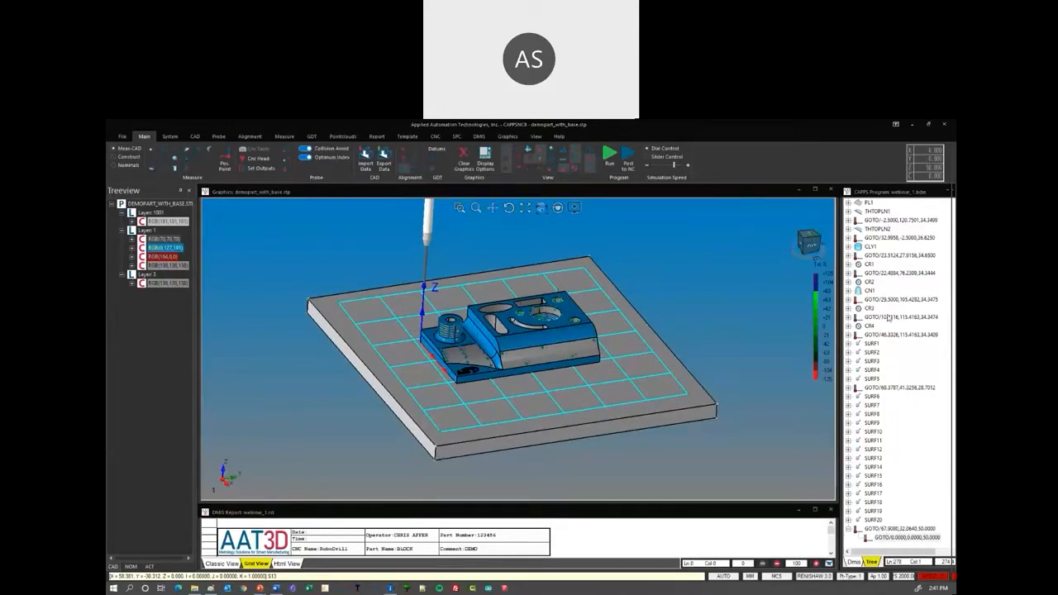
Examine the webinar_1 program from its start, both as a feature tree and as DMIS code.
{"action": "scroll", "coordinate": [886, 281], "scroll_direction": "up", "scroll_amount": 2}
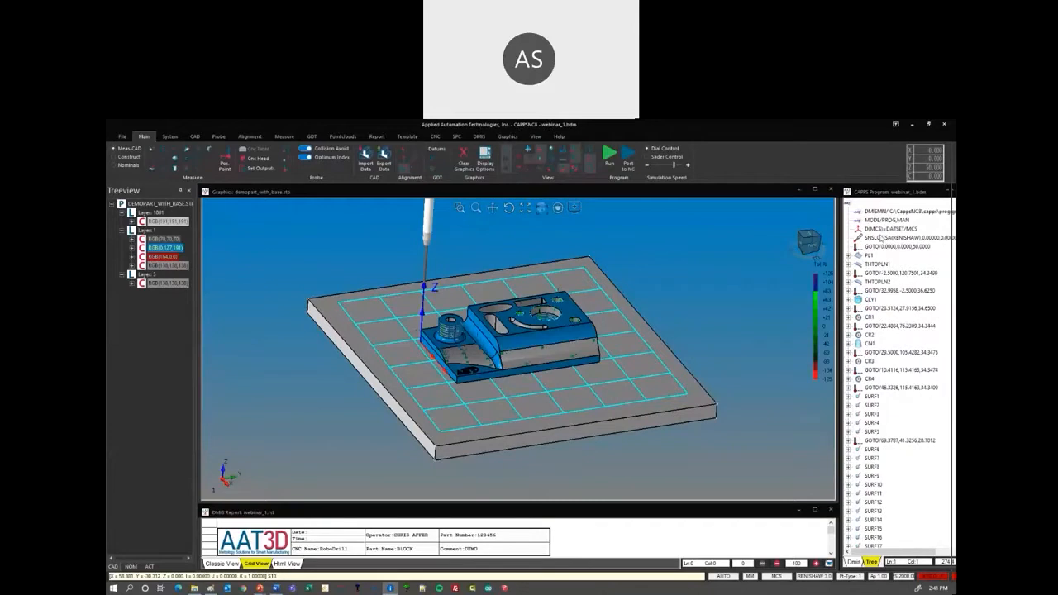
{"action": "scroll", "coordinate": [883, 247], "scroll_direction": "down", "scroll_amount": 1}
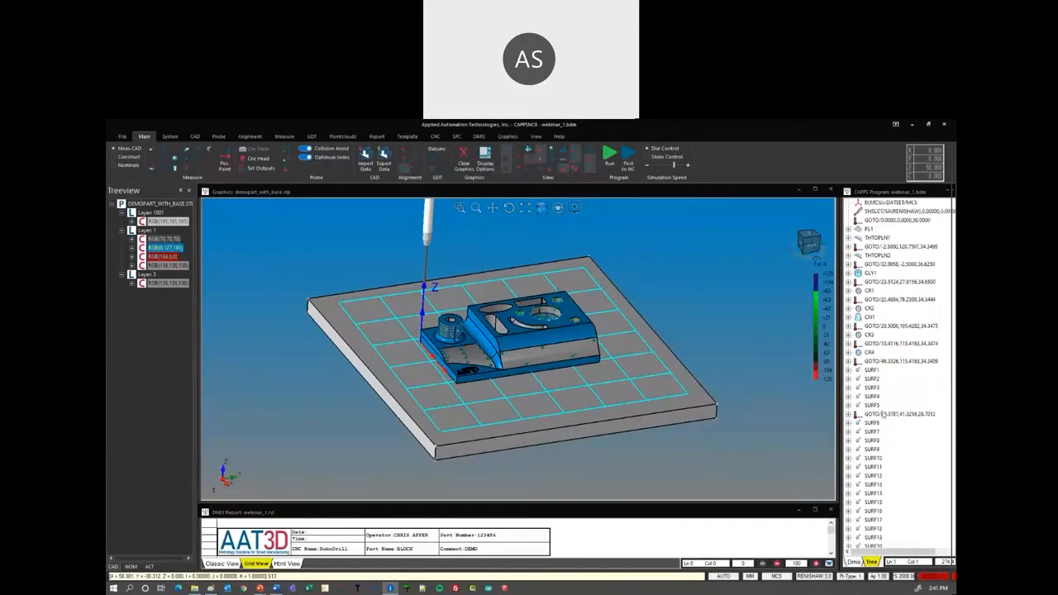
{"action": "scroll", "coordinate": [883, 413], "scroll_direction": "down", "scroll_amount": 1}
{"action": "scroll", "coordinate": [892, 252], "scroll_direction": "up", "scroll_amount": 2}
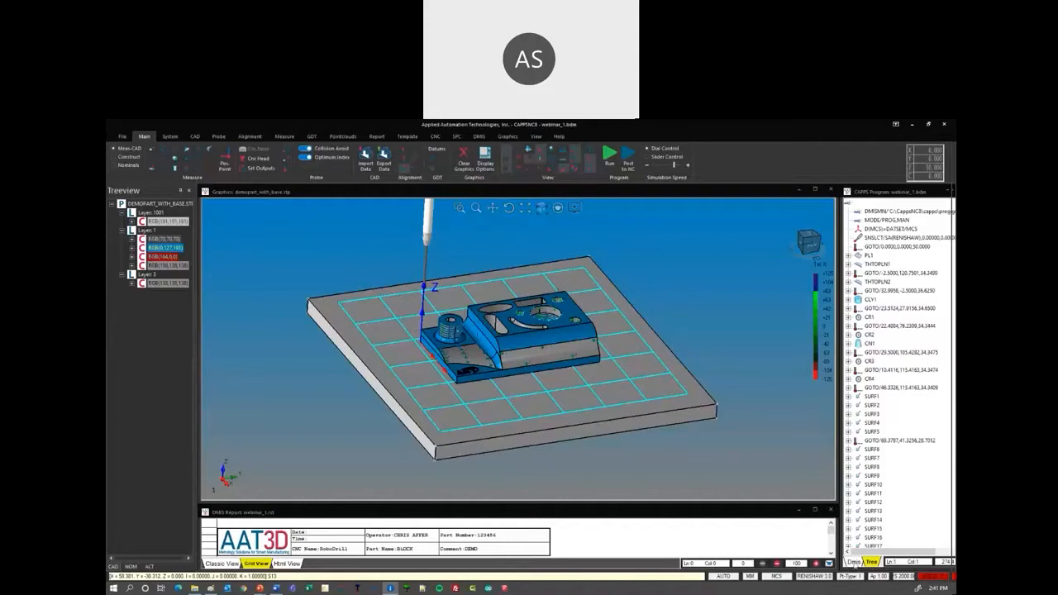
{"action": "left_click", "coordinate": [853, 563]}
{"action": "scroll", "coordinate": [899, 372], "scroll_direction": "up", "scroll_amount": 20}
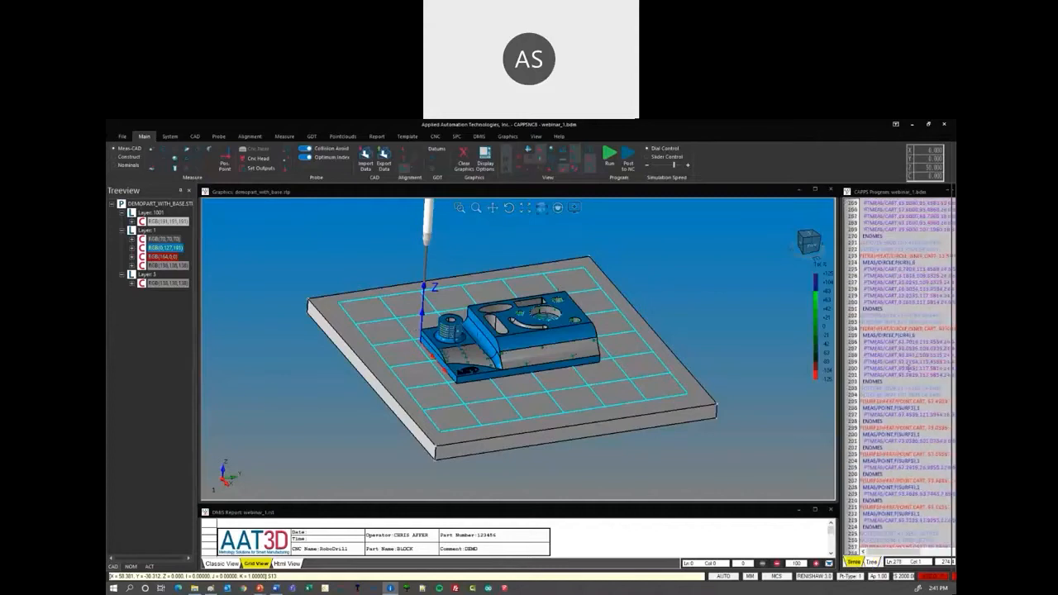
{"action": "scroll", "coordinate": [899, 372], "scroll_direction": "up", "scroll_amount": 2}
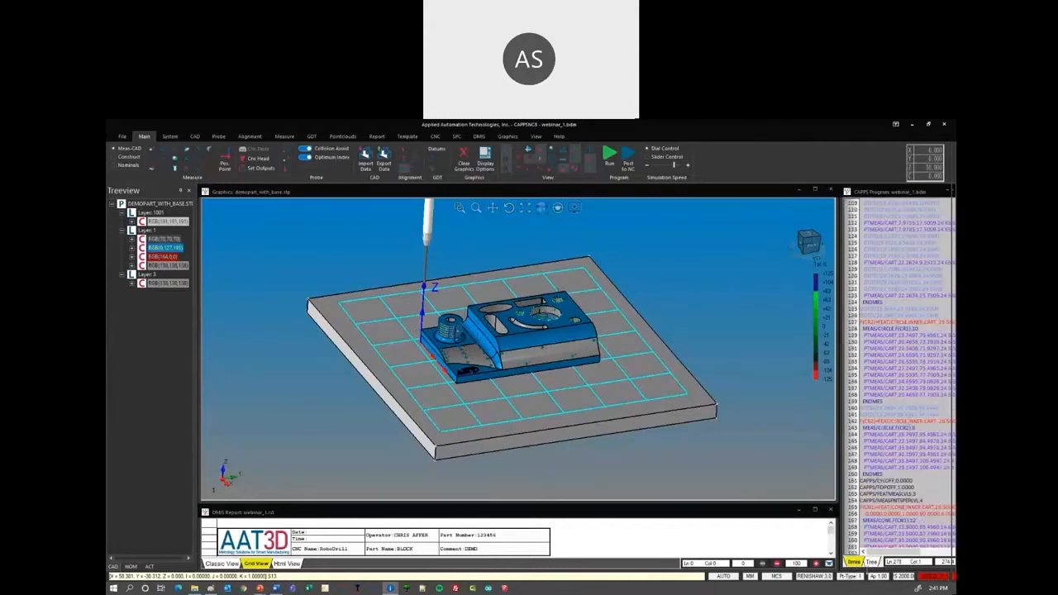
{"action": "left_click", "coordinate": [871, 563]}
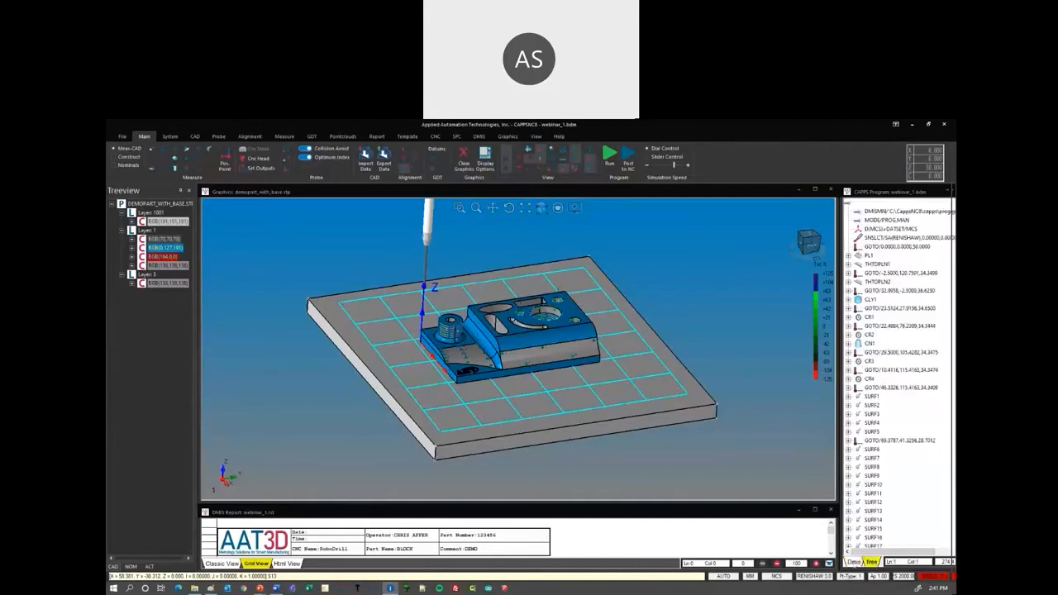
{"action": "left_click", "coordinate": [854, 562]}
{"action": "scroll", "coordinate": [904, 379], "scroll_direction": "up", "scroll_amount": 15}
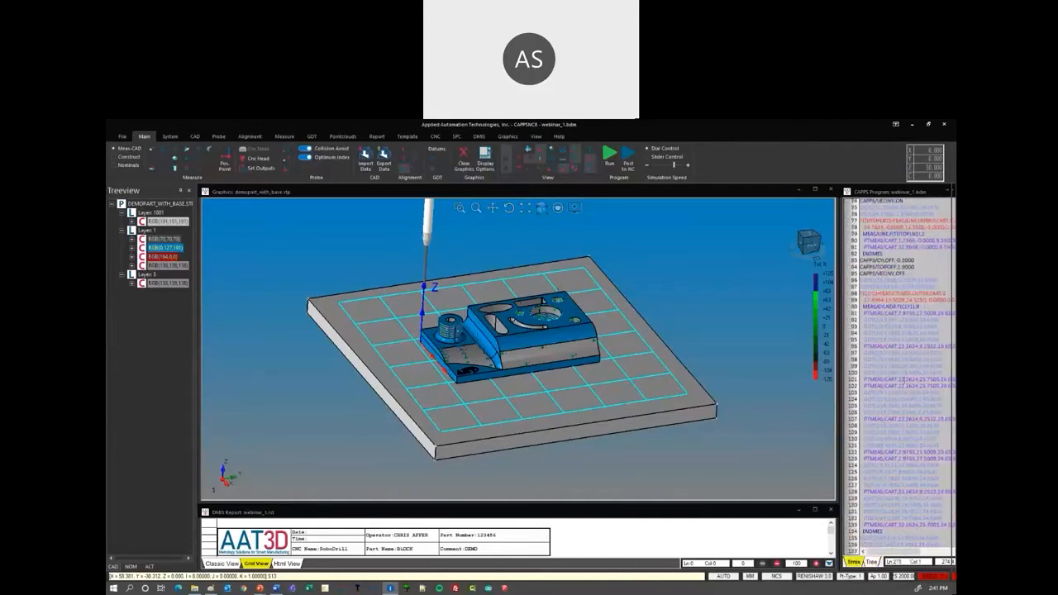
{"action": "scroll", "coordinate": [903, 381], "scroll_direction": "up", "scroll_amount": 4}
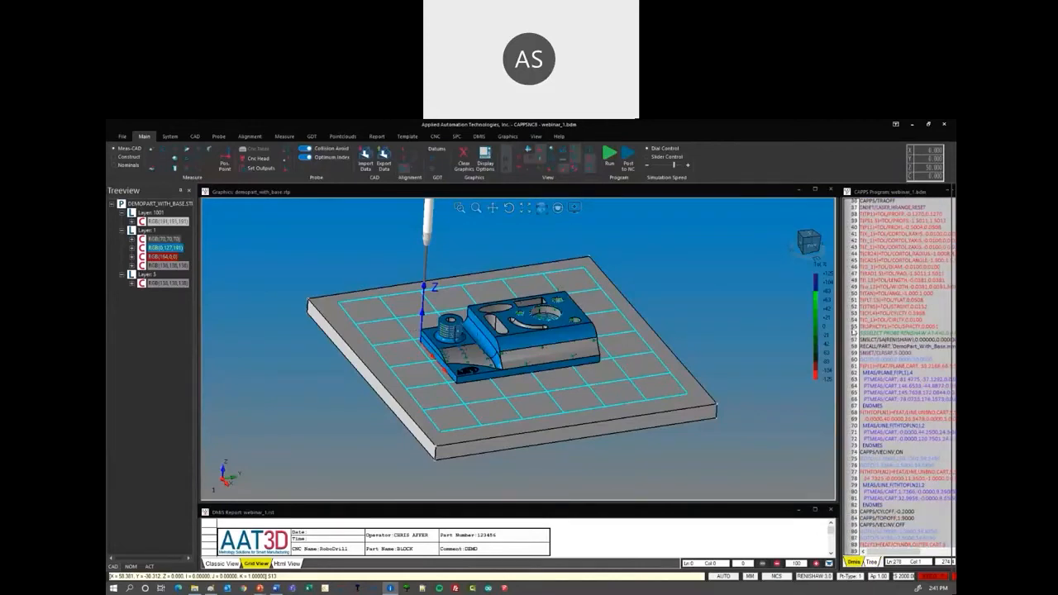
Widen the program code view, highlight the GOTO/0.0000,0.0000,50.0000 line before plane PL1, and restore the view's width.
{"action": "left_click_drag", "start_coordinate": [839, 330], "coordinate": [523, 330]}
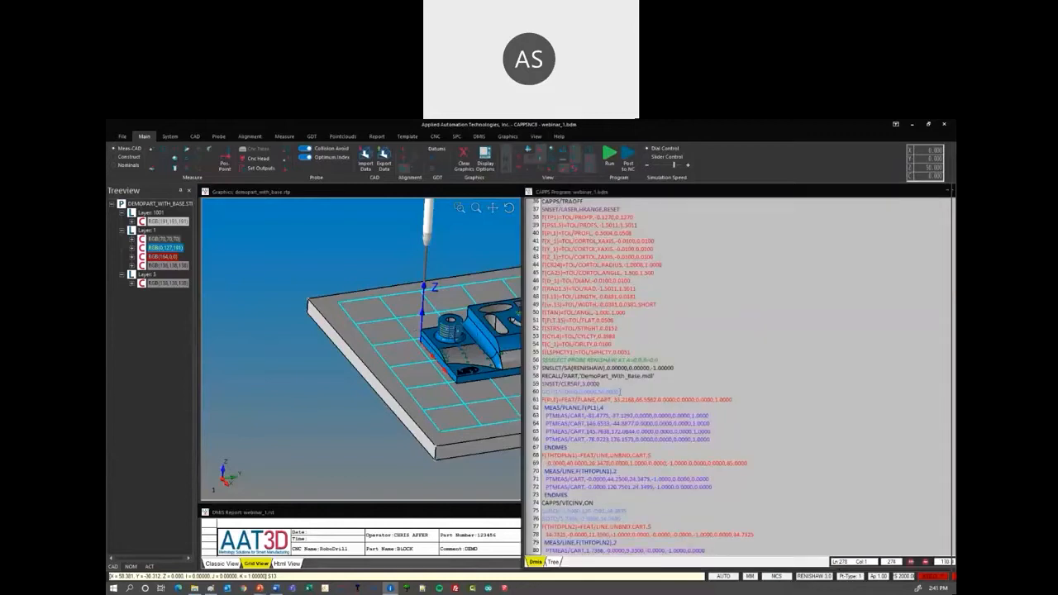
{"action": "left_click_drag", "start_coordinate": [619, 392], "coordinate": [546, 392]}
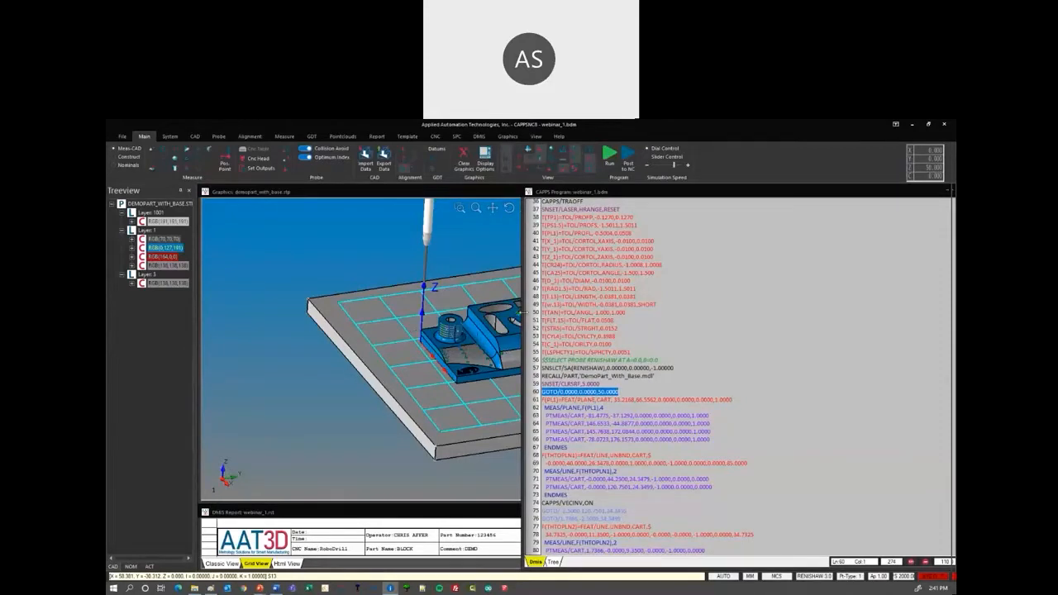
{"action": "left_click_drag", "start_coordinate": [521, 313], "coordinate": [839, 313]}
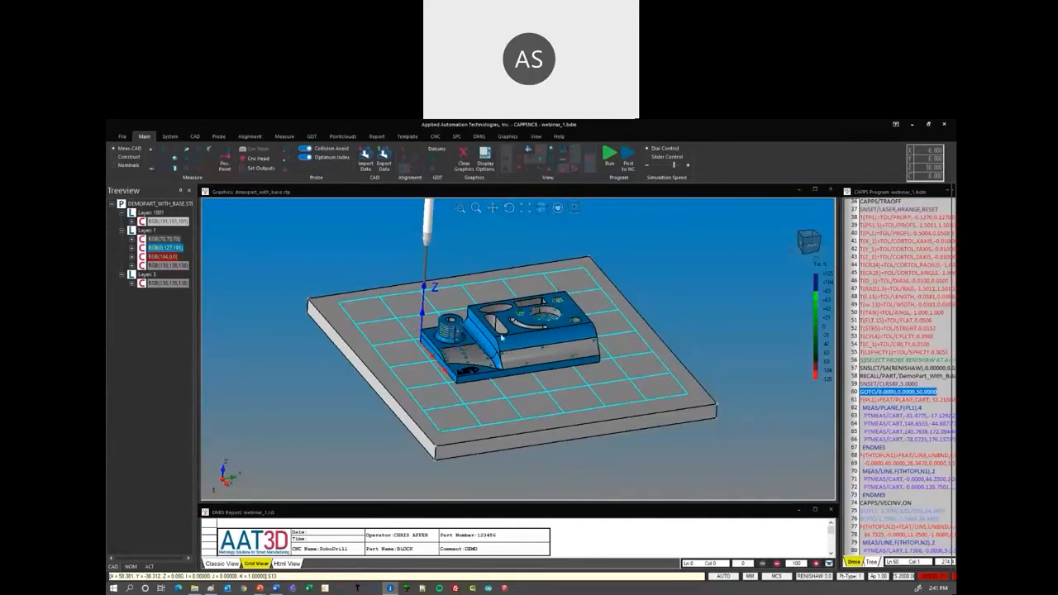
Open the options for posting the program to NC and review the FANUC machine start and machine finish files.
{"action": "left_click", "coordinate": [629, 158]}
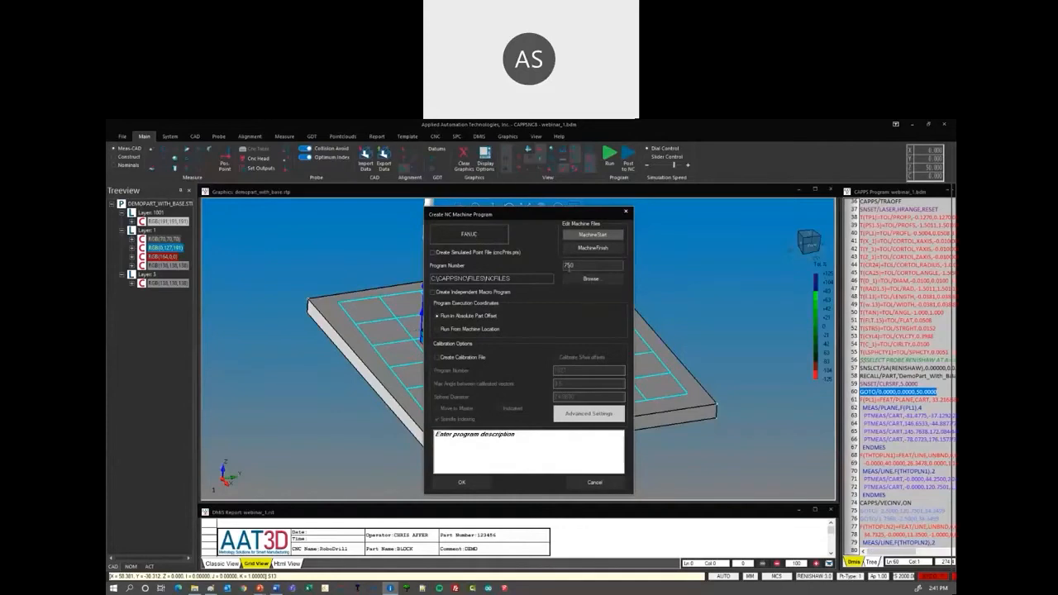
{"action": "left_click_drag", "start_coordinate": [577, 265], "coordinate": [559, 272]}
{"action": "left_click", "coordinate": [596, 237]}
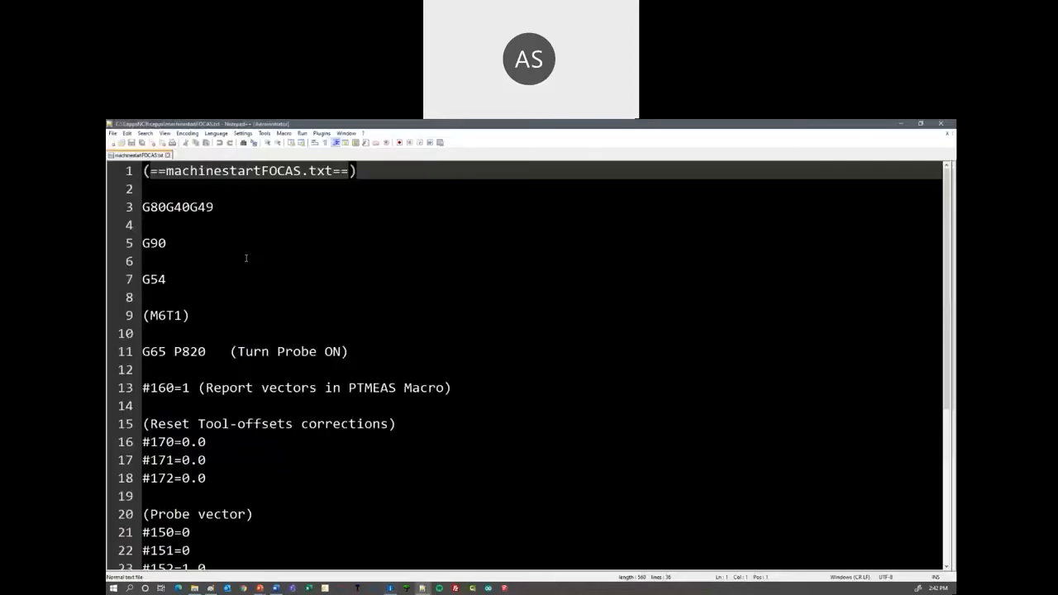
{"action": "scroll", "coordinate": [247, 260], "scroll_direction": "down", "scroll_amount": 2}
{"action": "scroll", "coordinate": [246, 261], "scroll_direction": "down", "scroll_amount": 3}
{"action": "scroll", "coordinate": [317, 425], "scroll_direction": "up", "scroll_amount": 5}
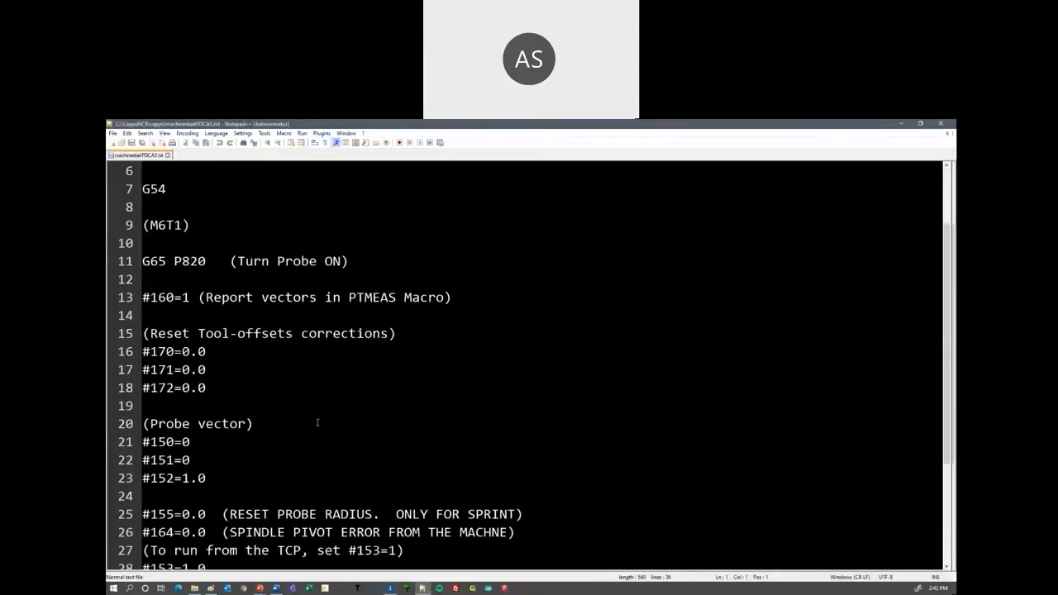
{"action": "scroll", "coordinate": [352, 427], "scroll_direction": "down", "scroll_amount": 2}
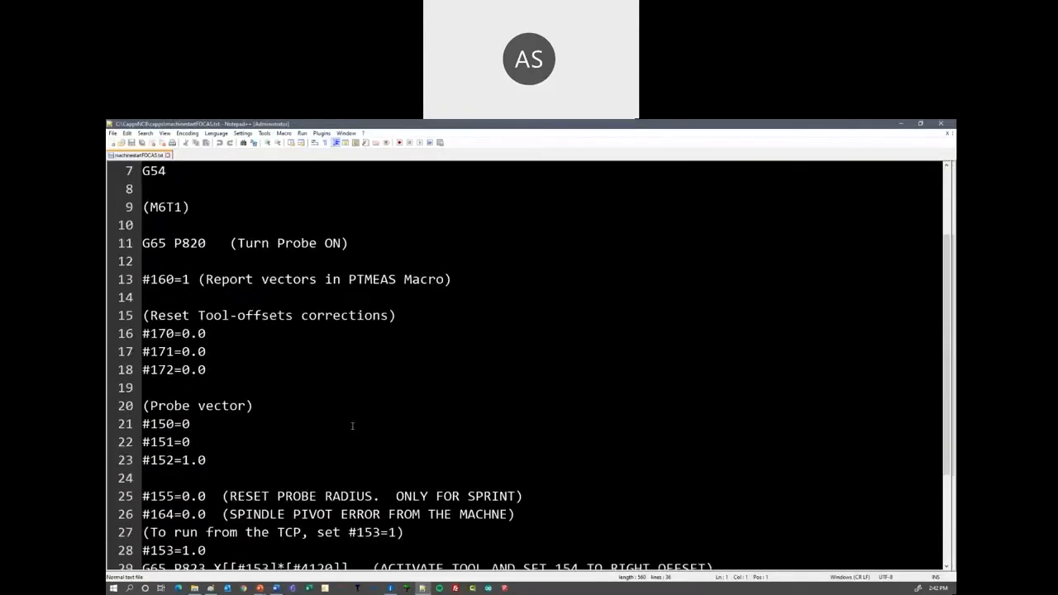
{"action": "scroll", "coordinate": [248, 331], "scroll_direction": "up", "scroll_amount": 2}
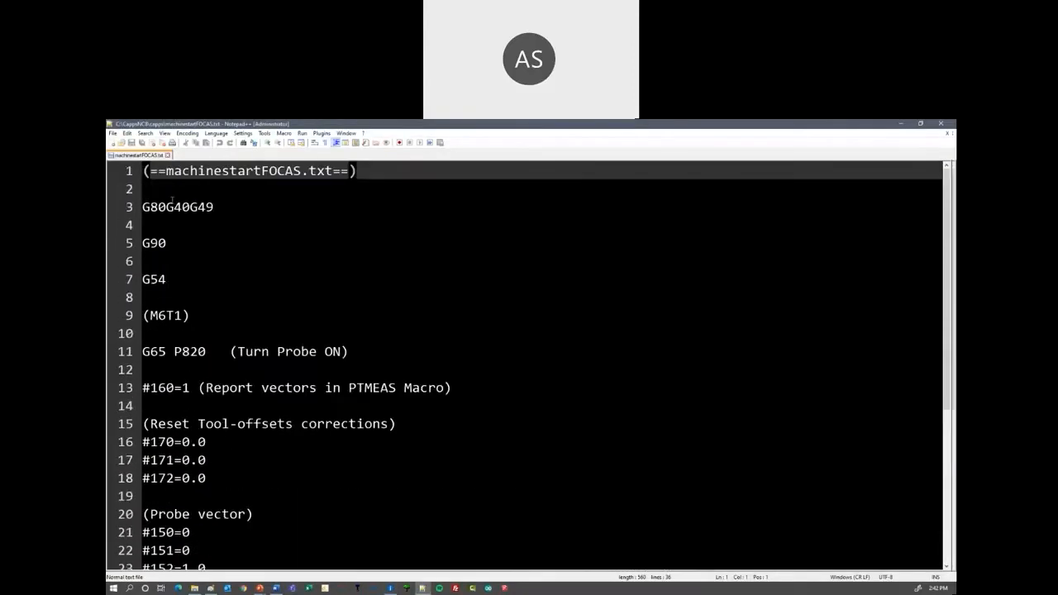
{"action": "left_click", "coordinate": [949, 126]}
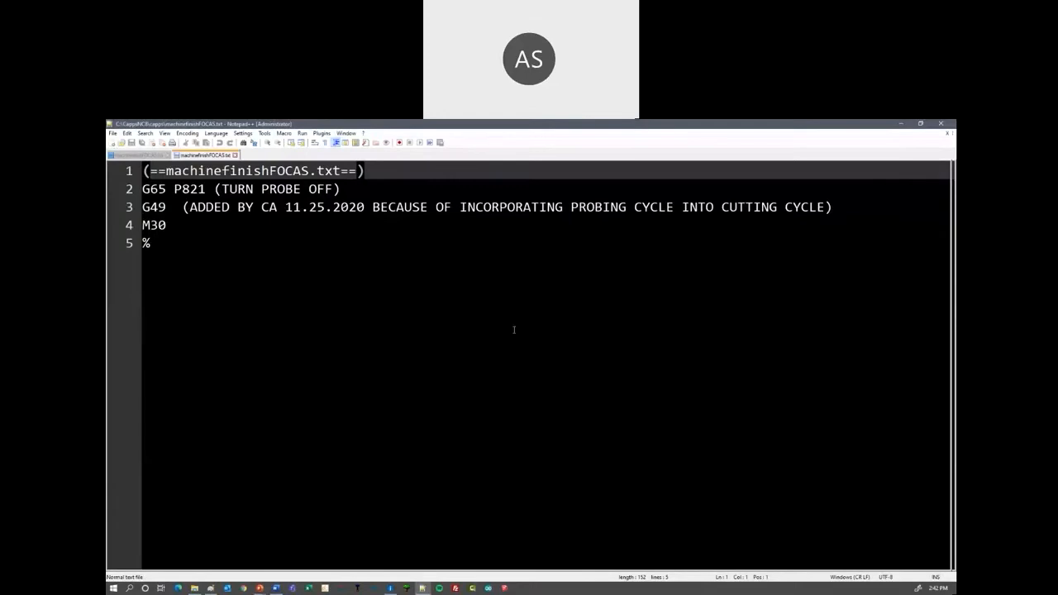
{"action": "left_click", "coordinate": [942, 124]}
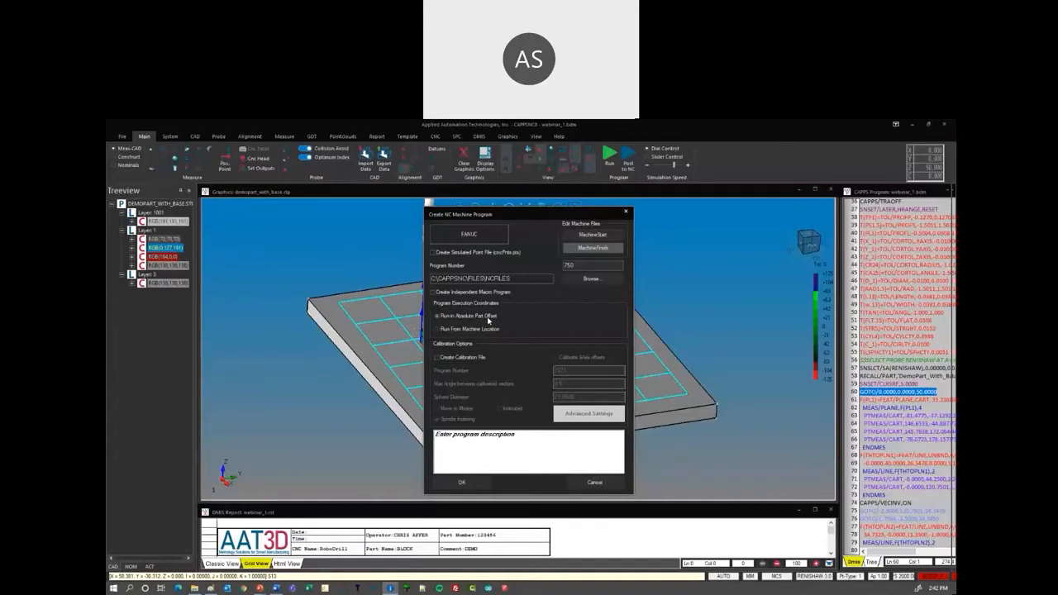
Create FANUC NC program number 750 in the NCFILES folder, set to run in absolute part offset.
{"action": "left_click_drag", "start_coordinate": [536, 220], "coordinate": [789, 262]}
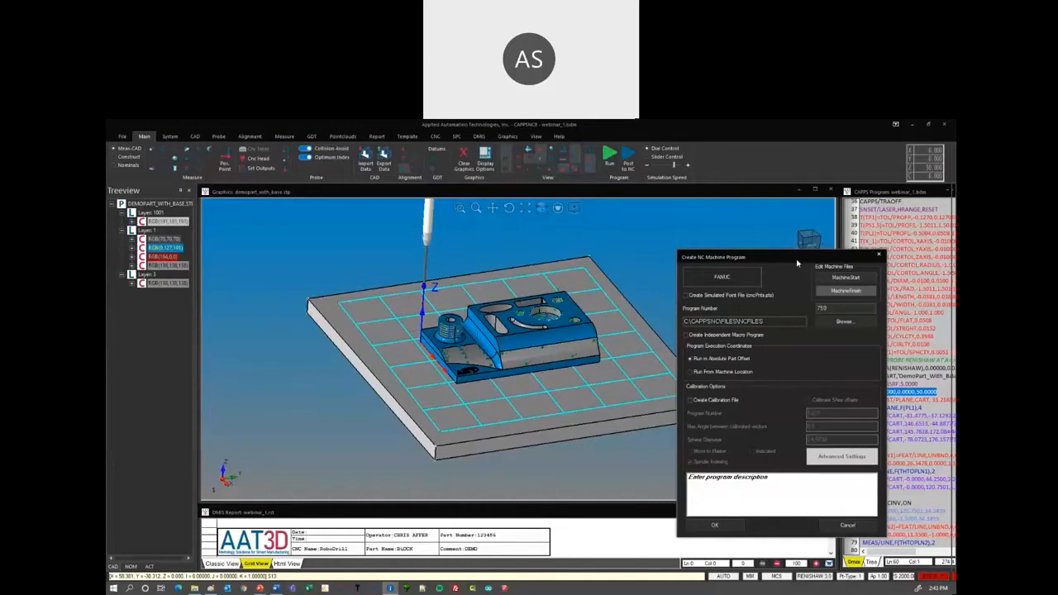
{"action": "left_click_drag", "start_coordinate": [796, 263], "coordinate": [782, 244]}
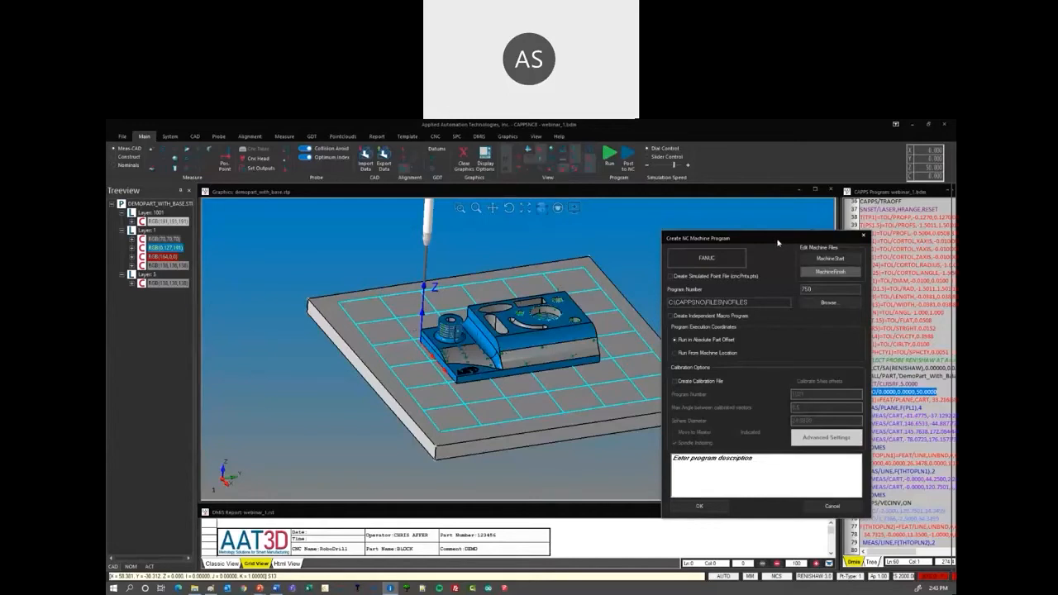
{"action": "left_click_drag", "start_coordinate": [777, 243], "coordinate": [771, 238]}
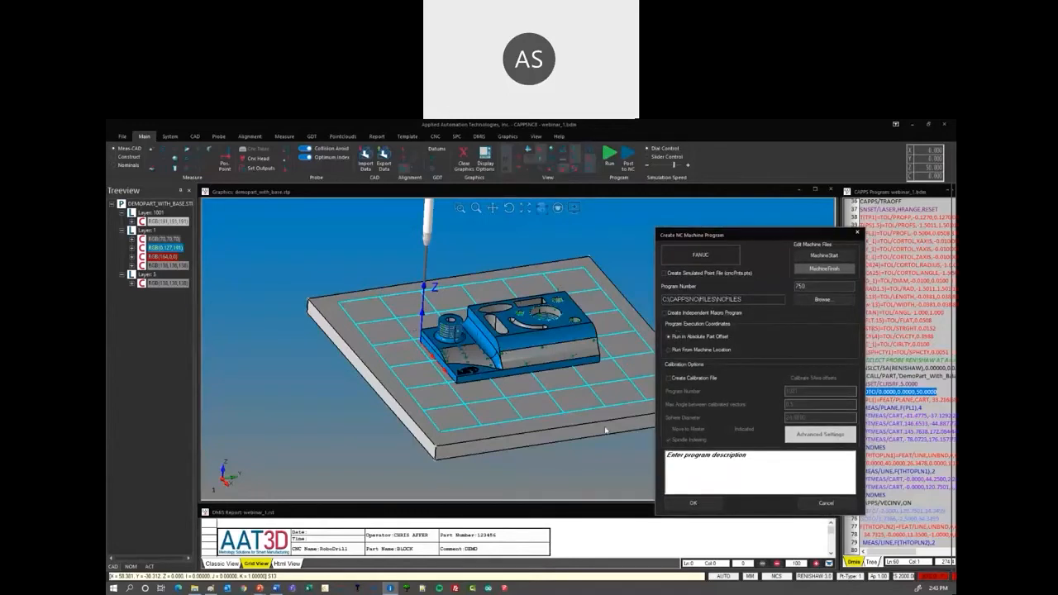
{"action": "left_click", "coordinate": [695, 504]}
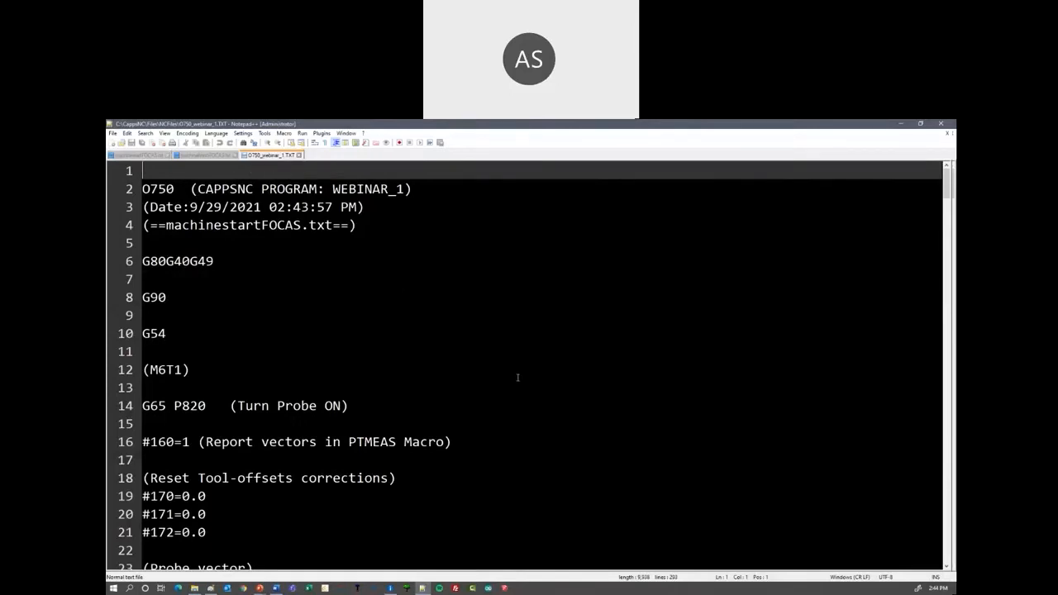
Examine the opening section of the generated NC program and highlight the divider line after the initial spindle position.
{"action": "scroll", "coordinate": [517, 378], "scroll_direction": "down", "scroll_amount": 2}
{"action": "scroll", "coordinate": [517, 378], "scroll_direction": "down", "scroll_amount": 2, "text": "ctrl"}
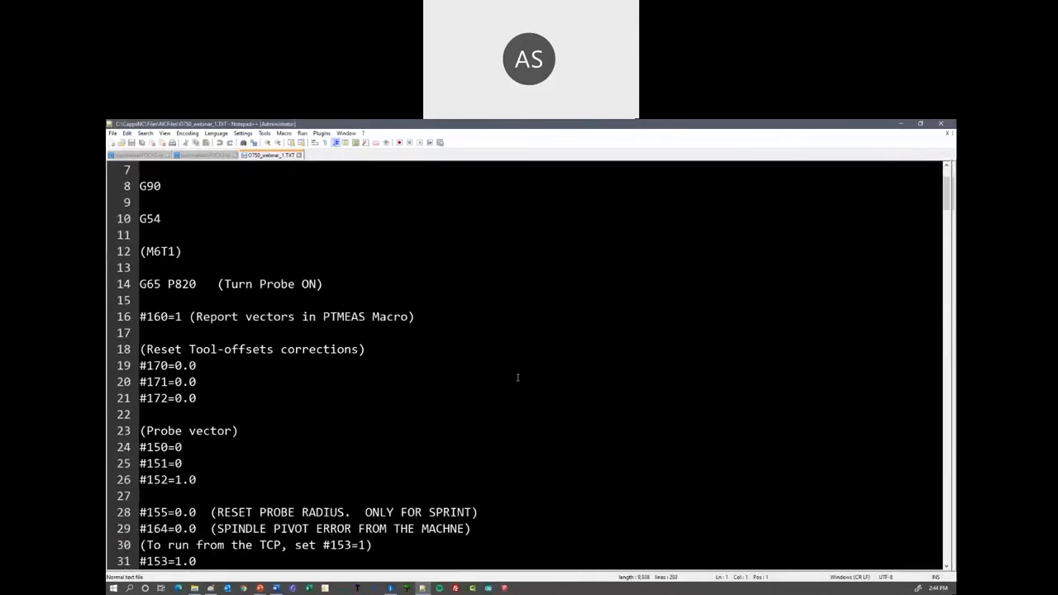
{"action": "scroll", "coordinate": [513, 381], "scroll_direction": "down", "scroll_amount": 2}
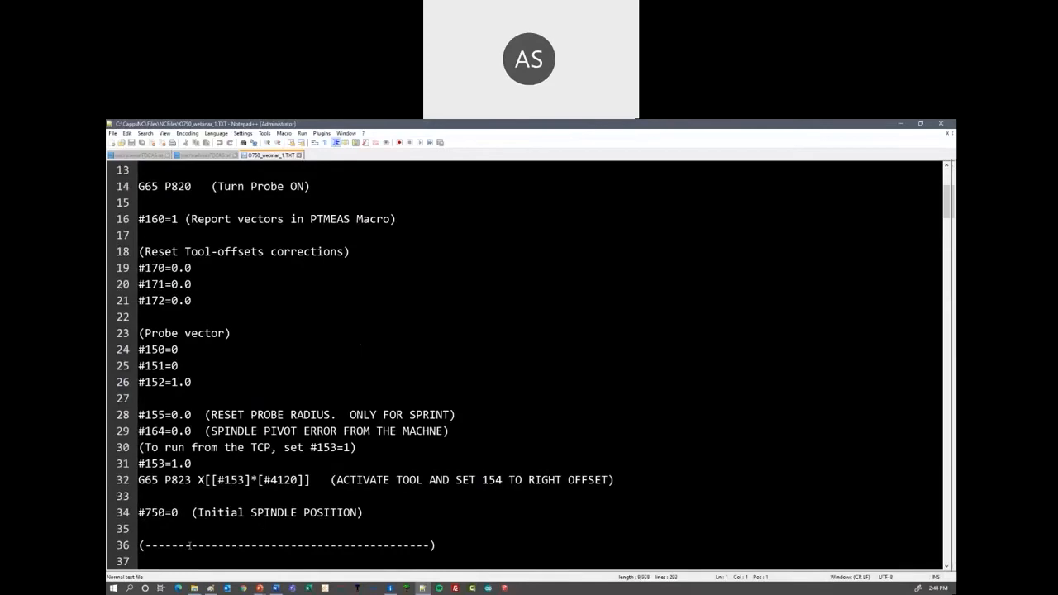
{"action": "left_click_drag", "start_coordinate": [158, 545], "coordinate": [422, 545]}
{"action": "scroll", "coordinate": [236, 268], "scroll_direction": "up", "scroll_amount": 1}
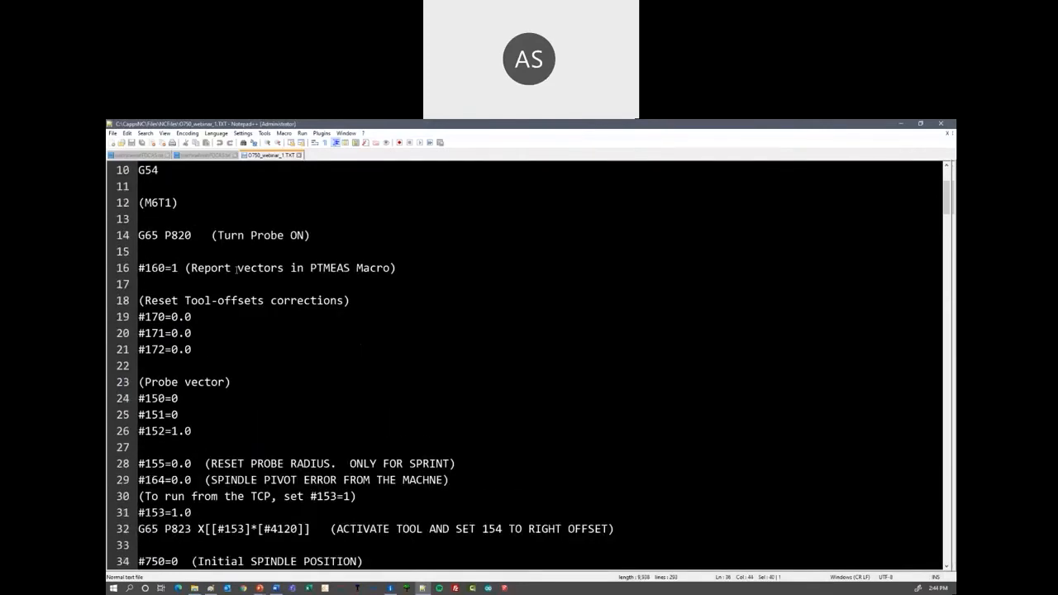
{"action": "scroll", "coordinate": [236, 268], "scroll_direction": "up", "scroll_amount": 1}
{"action": "scroll", "coordinate": [196, 335], "scroll_direction": "up", "scroll_amount": 1}
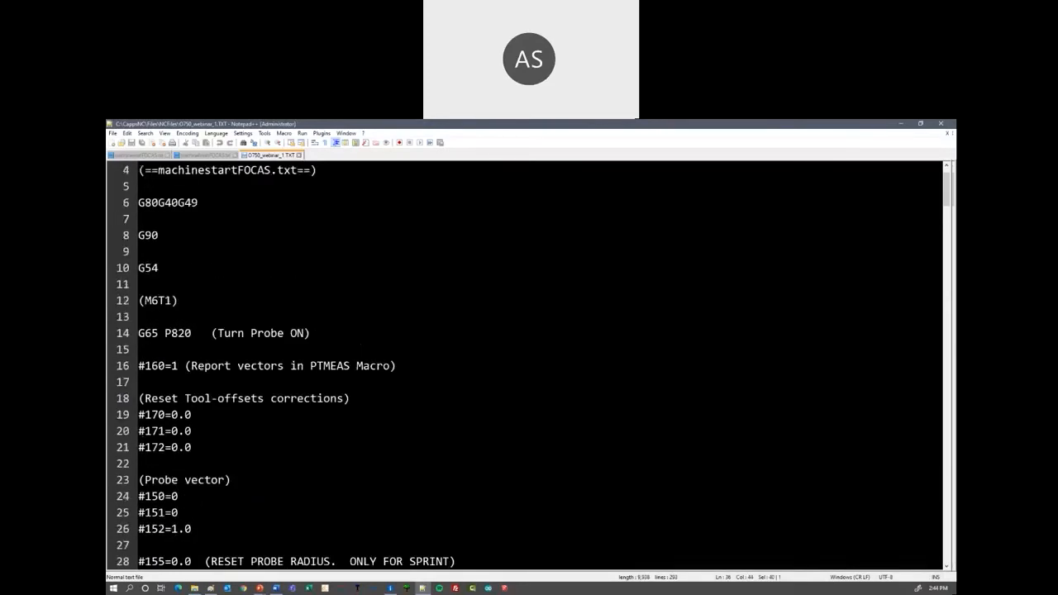
In the NC program, highlight the measure speed line, the position speed line, and the Z value of the move before PL1.
{"action": "scroll", "coordinate": [190, 265], "scroll_direction": "down", "scroll_amount": 5}
{"action": "scroll", "coordinate": [529, 363], "scroll_direction": "down", "scroll_amount": 11}
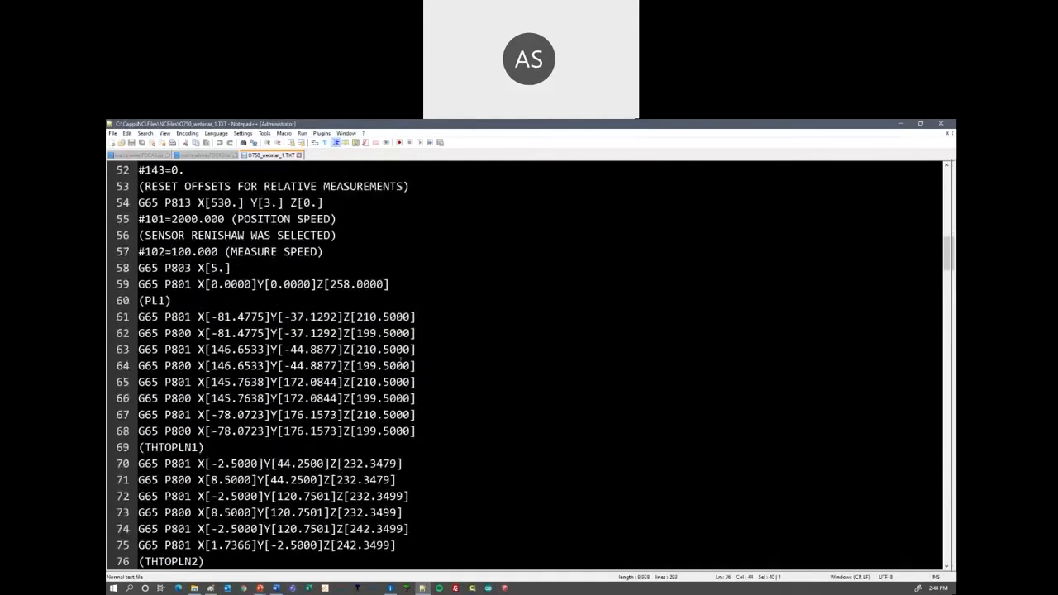
{"action": "left_click_drag", "start_coordinate": [324, 251], "coordinate": [138, 251]}
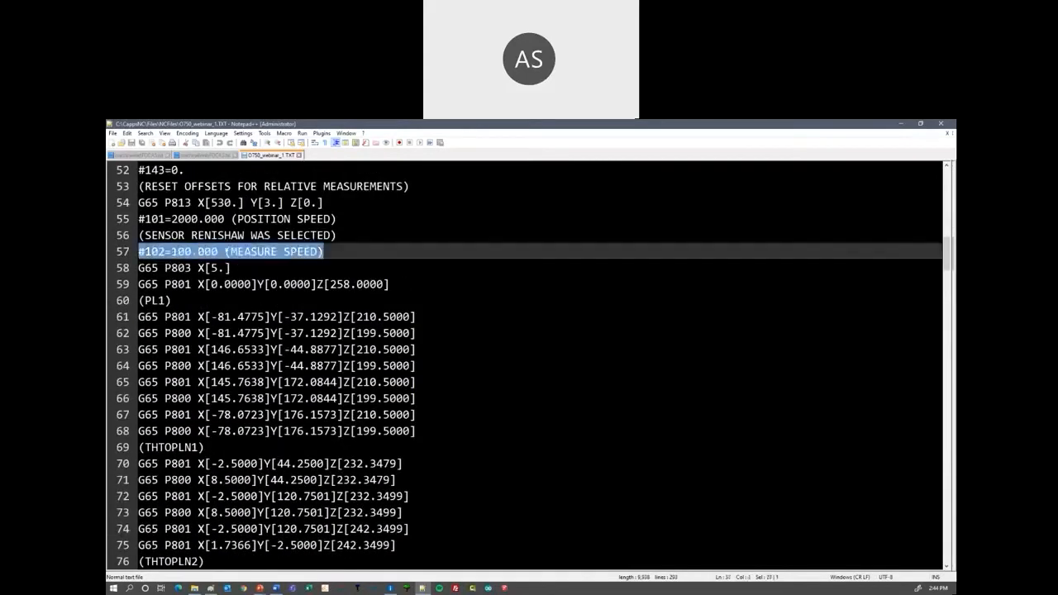
{"action": "left_click_drag", "start_coordinate": [337, 218], "coordinate": [138, 219]}
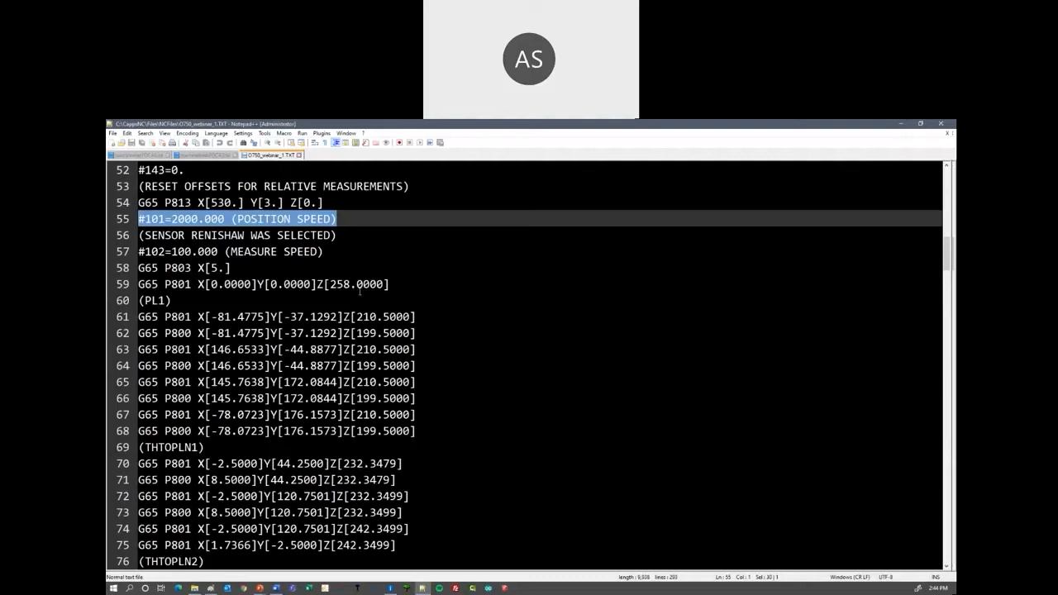
{"action": "left_click_drag", "start_coordinate": [383, 285], "coordinate": [329, 284]}
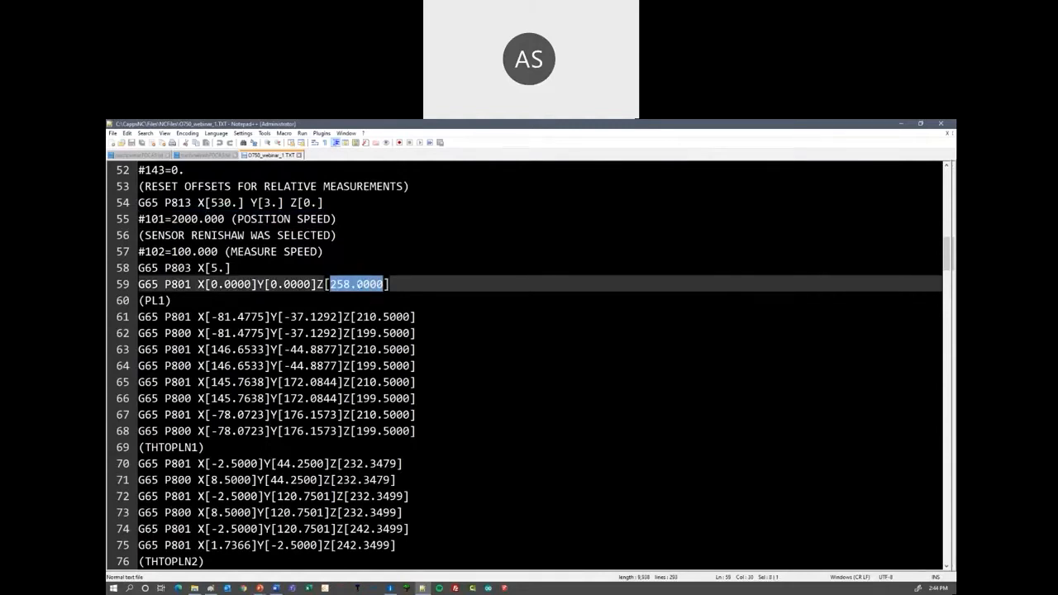
Restore the NC program window to a smaller size and highlight the positioning move on line 59 before PL1.
{"action": "double_click", "coordinate": [376, 126]}
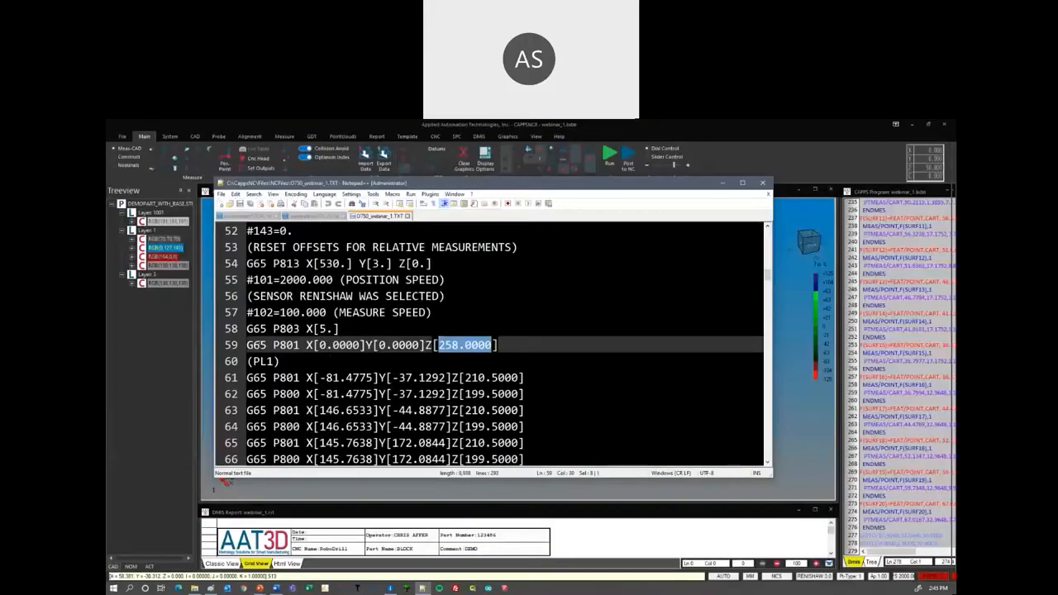
{"action": "left_click", "coordinate": [273, 345]}
{"action": "left_click_drag", "start_coordinate": [273, 344], "coordinate": [500, 344]}
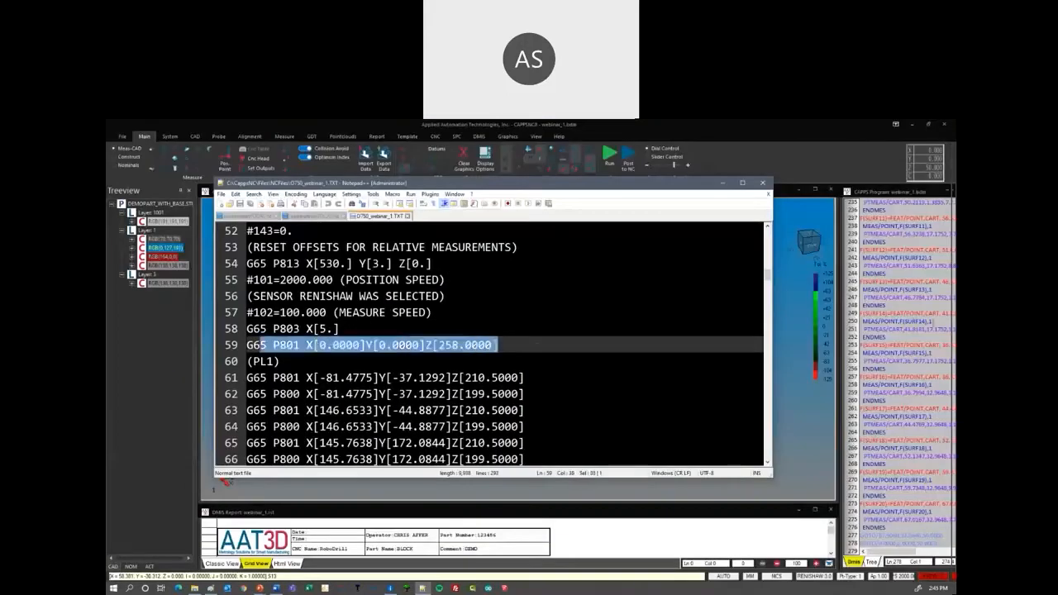
Switch to the CAPPS program and highlight the matching GOTO line just before the PL1 plane feature.
{"action": "left_click", "coordinate": [910, 306]}
{"action": "scroll", "coordinate": [910, 305], "scroll_direction": "down", "scroll_amount": 7}
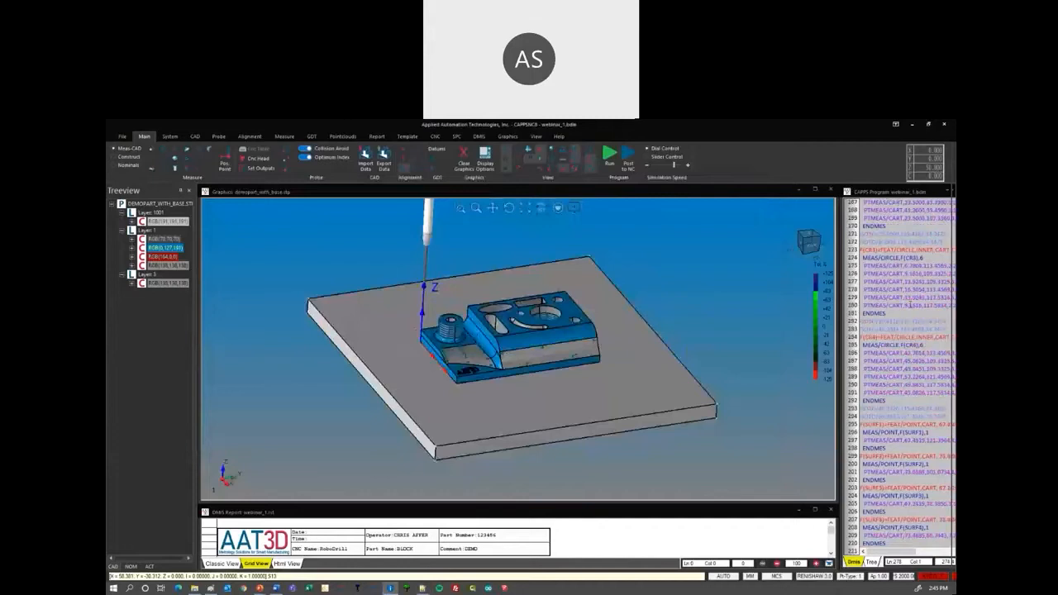
{"action": "scroll", "coordinate": [911, 306], "scroll_direction": "up", "scroll_amount": 20}
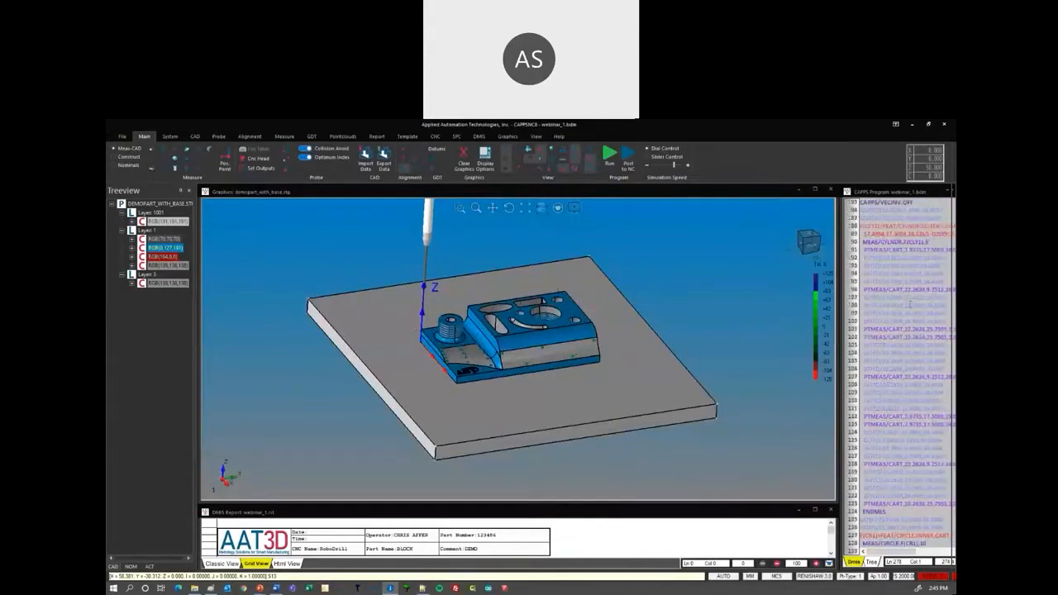
{"action": "scroll", "coordinate": [910, 306], "scroll_direction": "up", "scroll_amount": 15}
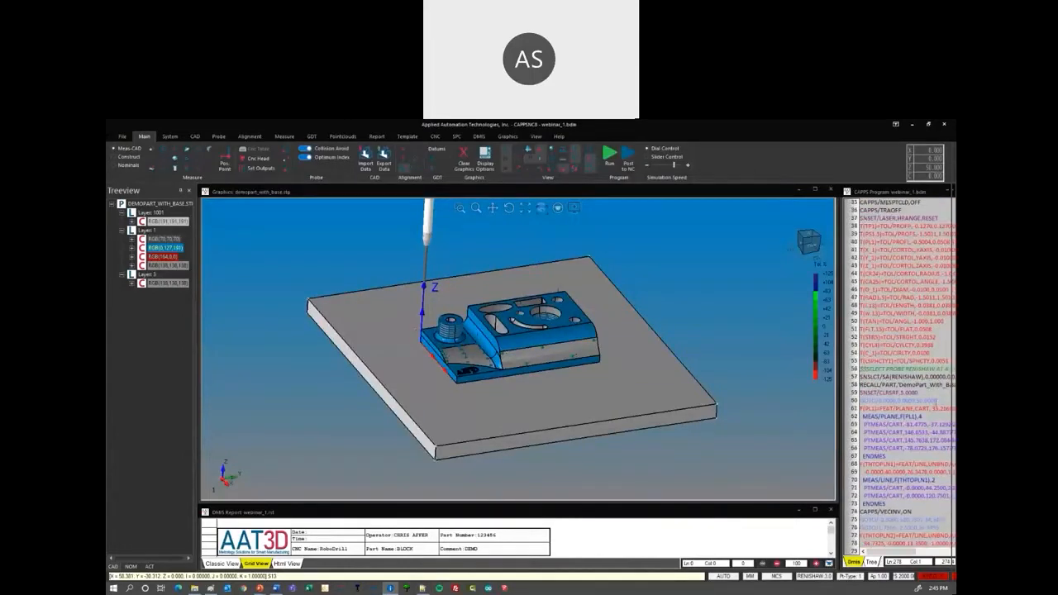
{"action": "left_click", "coordinate": [898, 400]}
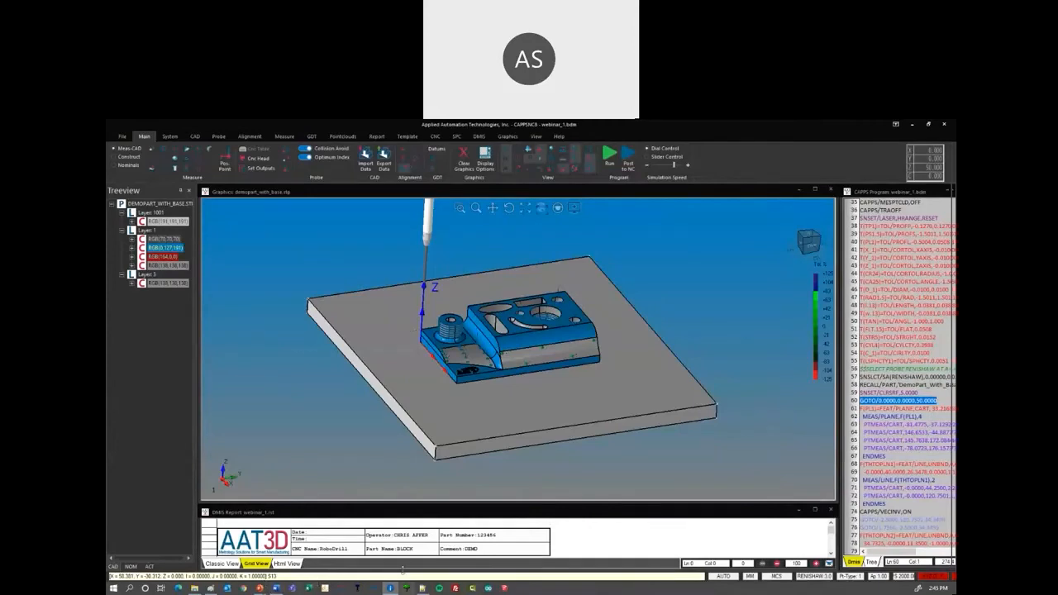
Highlight P800 on line 62 of the NC program and compare it with the PL1 PTMEAS lines in the CAPPS program.
{"action": "left_click", "coordinate": [422, 588]}
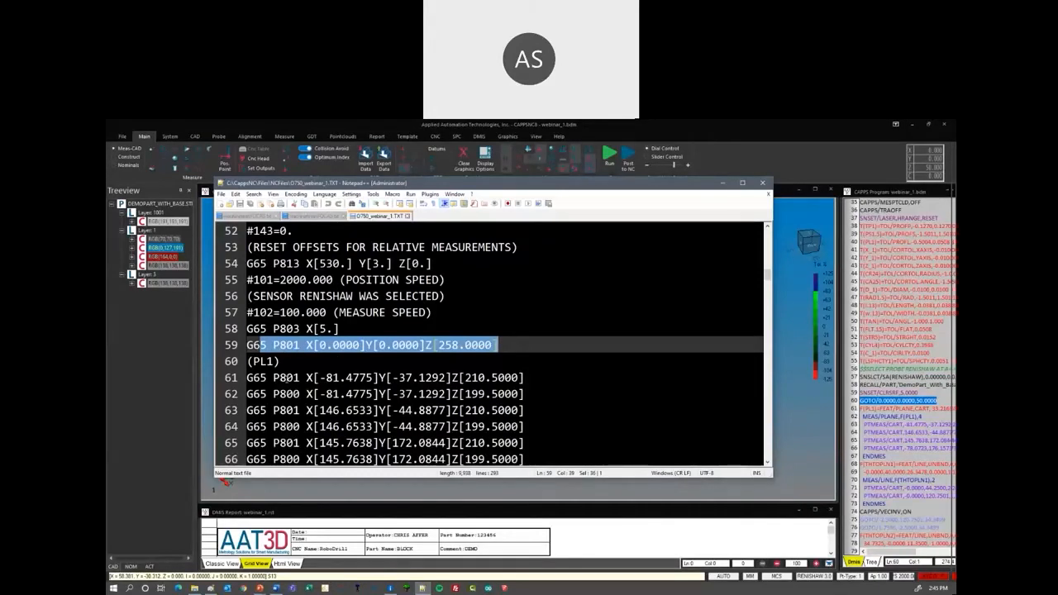
{"action": "scroll", "coordinate": [306, 347], "scroll_direction": "down", "scroll_amount": 1}
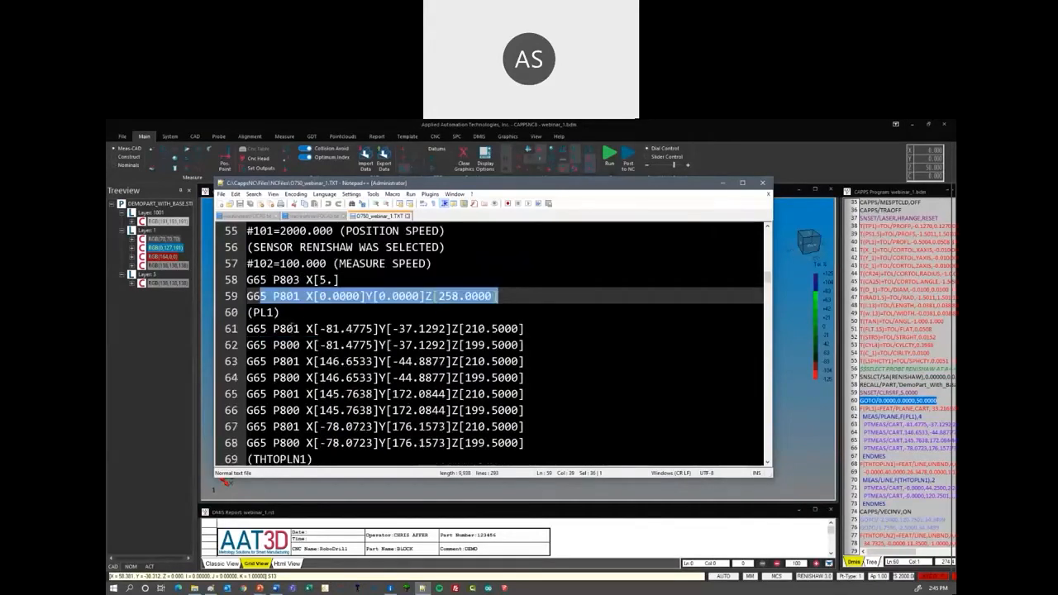
{"action": "double_click", "coordinate": [298, 344]}
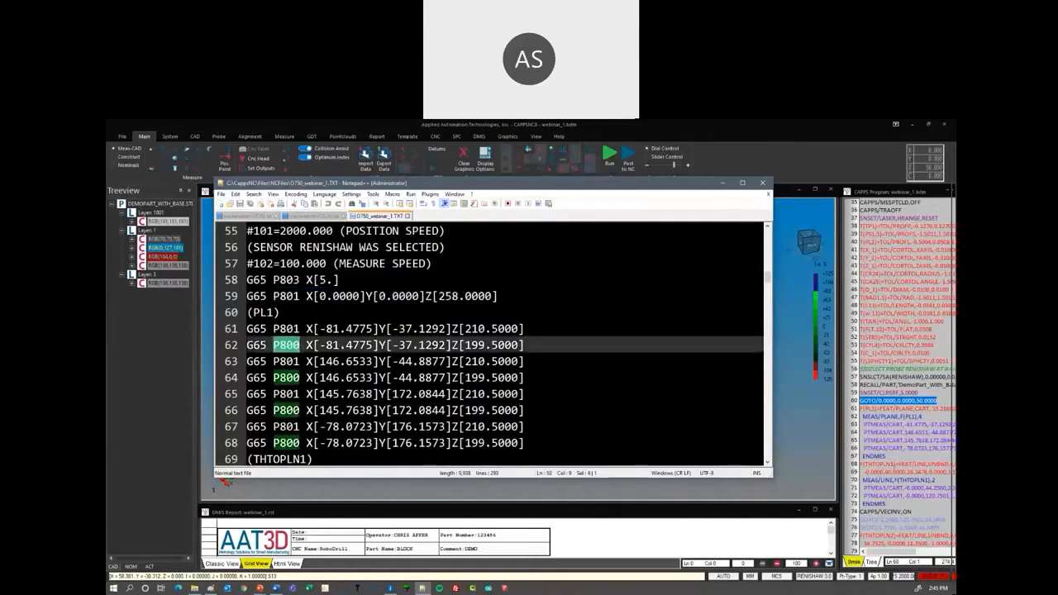
{"action": "left_click", "coordinate": [868, 429]}
{"action": "left_click_drag", "start_coordinate": [870, 425], "coordinate": [912, 448]}
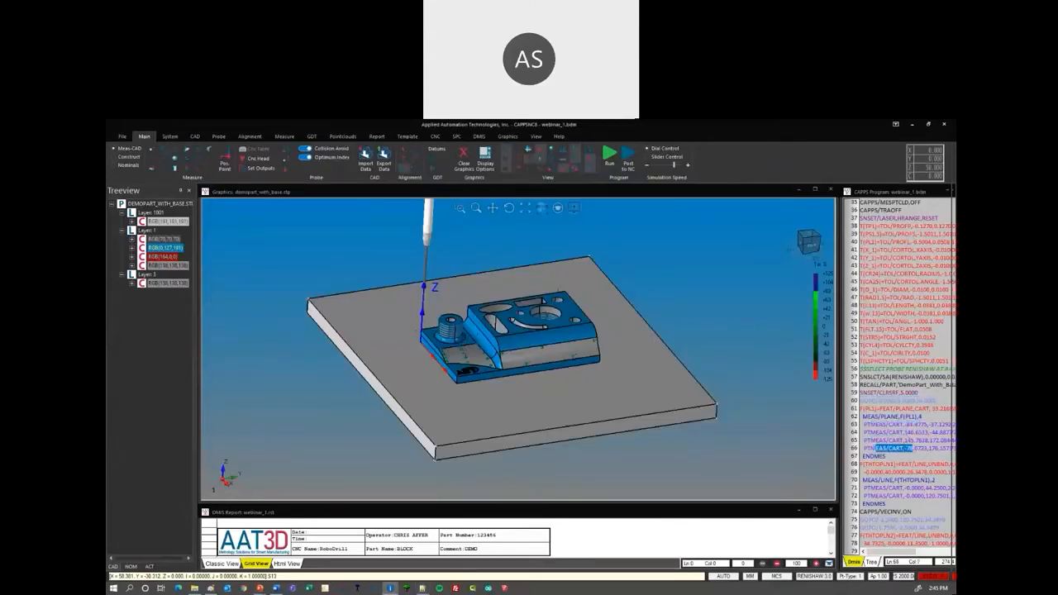
Return to the NC program and highlight the P800 measuring calls within the PL1 block through line 68.
{"action": "left_click", "coordinate": [422, 588]}
{"action": "left_click", "coordinate": [293, 361]}
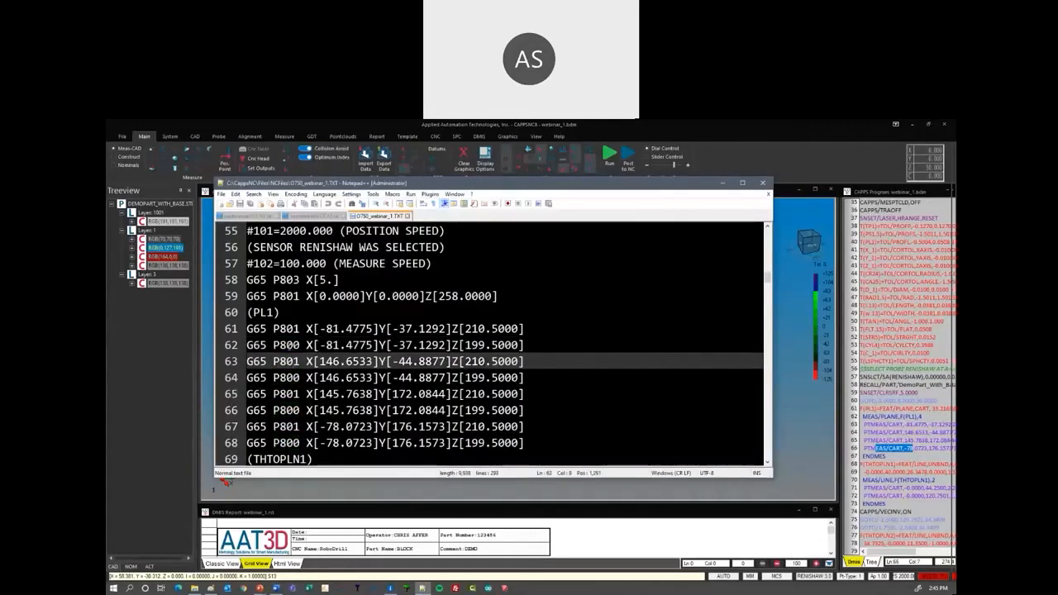
{"action": "left_click", "coordinate": [293, 345]}
{"action": "left_click_drag", "start_coordinate": [279, 345], "coordinate": [314, 345]}
{"action": "left_click_drag", "start_coordinate": [279, 377], "coordinate": [314, 411]}
{"action": "left_click", "coordinate": [280, 410]}
{"action": "left_click_drag", "start_coordinate": [280, 444], "coordinate": [305, 443]}
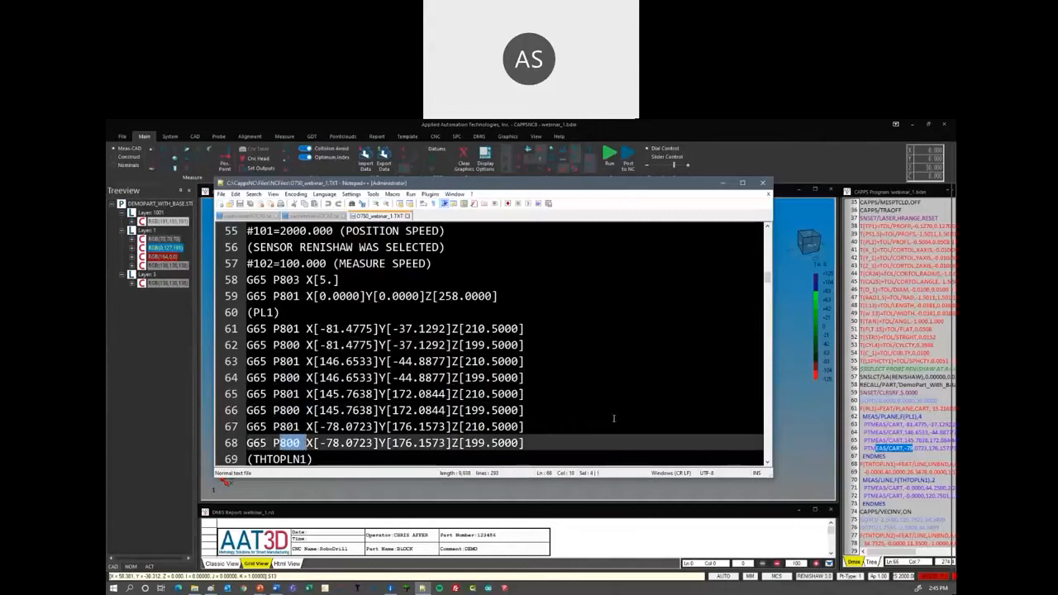
Review the offset lines before PL1, minimize the NC program, and look at the demo part model.
{"action": "scroll", "coordinate": [612, 420], "scroll_direction": "up", "scroll_amount": 2}
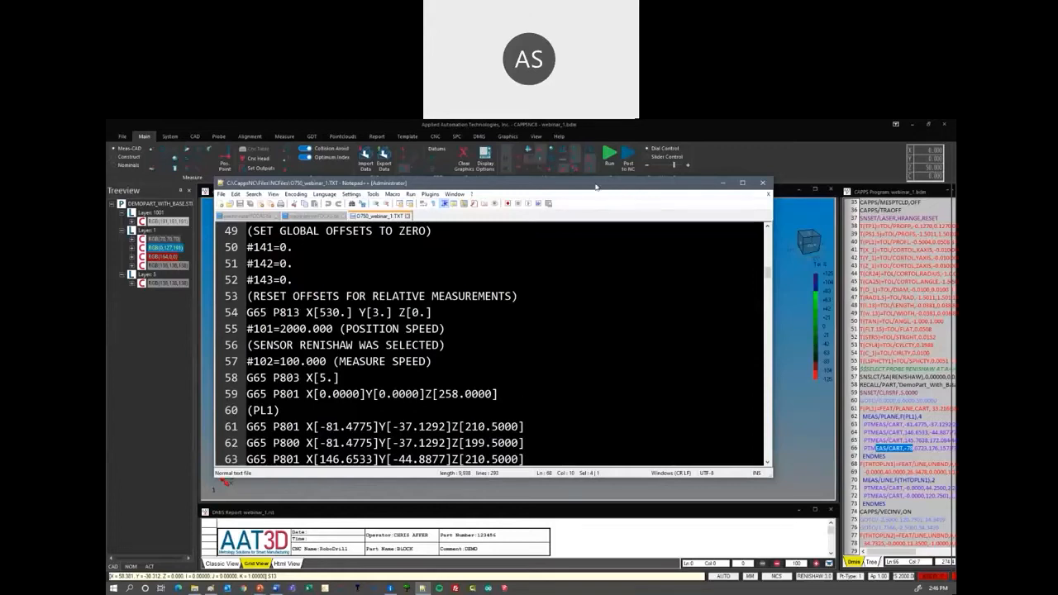
{"action": "left_click_drag", "start_coordinate": [595, 187], "coordinate": [610, 239]}
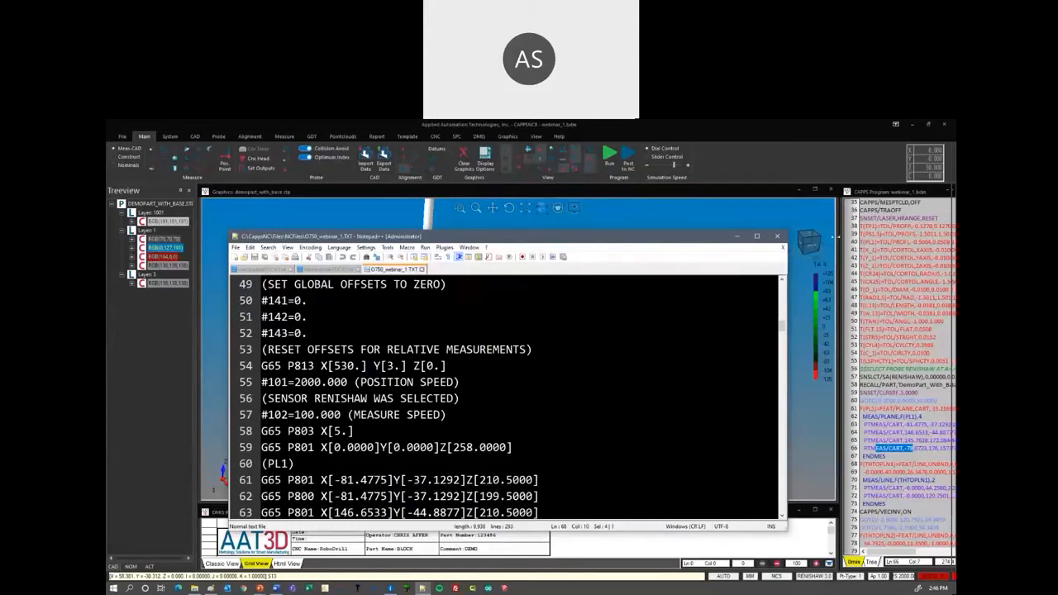
{"action": "left_click", "coordinate": [737, 237]}
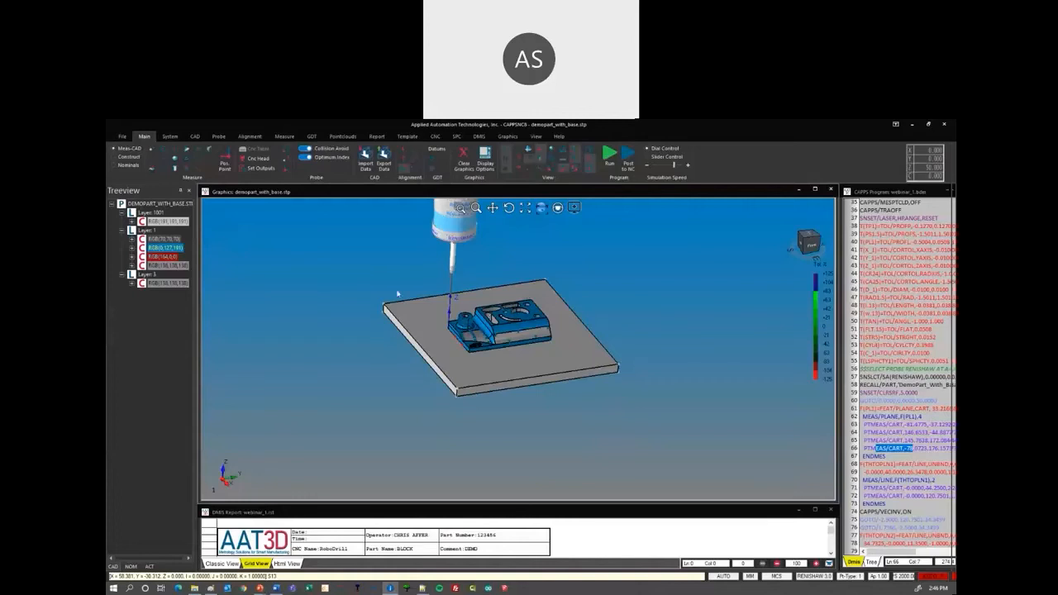
{"action": "scroll", "coordinate": [371, 301], "scroll_direction": "up", "scroll_amount": 2}
{"action": "scroll", "coordinate": [366, 301], "scroll_direction": "down", "scroll_amount": 1}
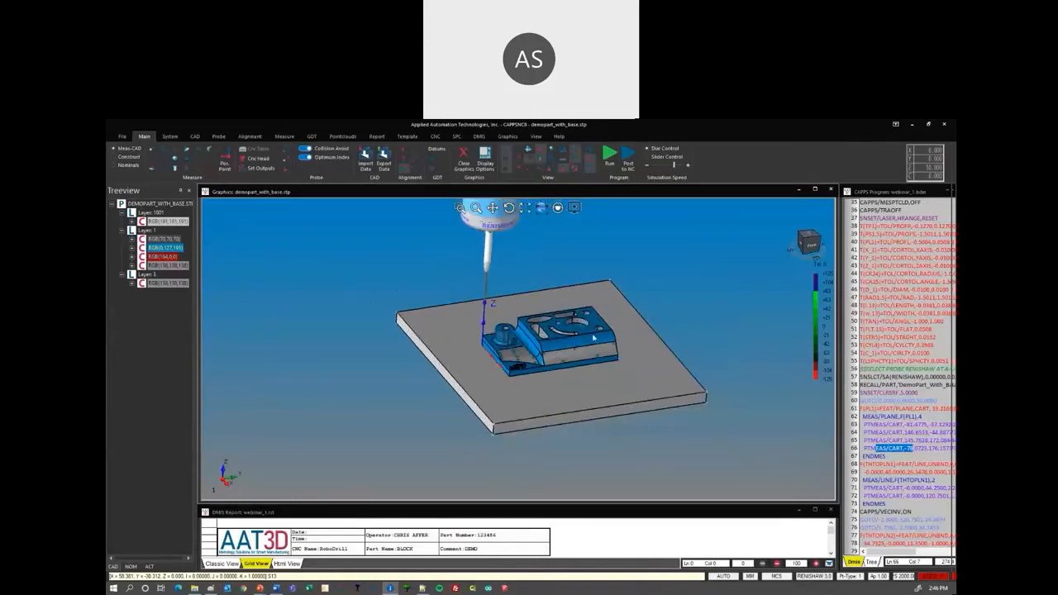
{"action": "scroll", "coordinate": [593, 337], "scroll_direction": "up", "scroll_amount": 1}
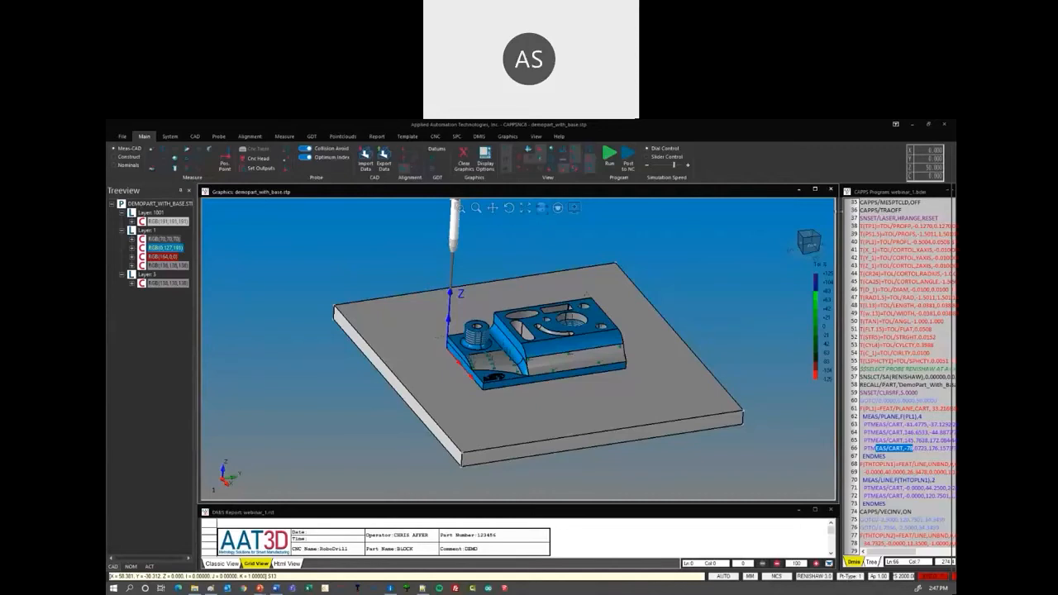
Widen the CAPPS program pane, set the Z coordinate of the GOTO before PL1 to 150, and save the program.
{"action": "scroll", "coordinate": [901, 372], "scroll_direction": "down", "scroll_amount": 3}
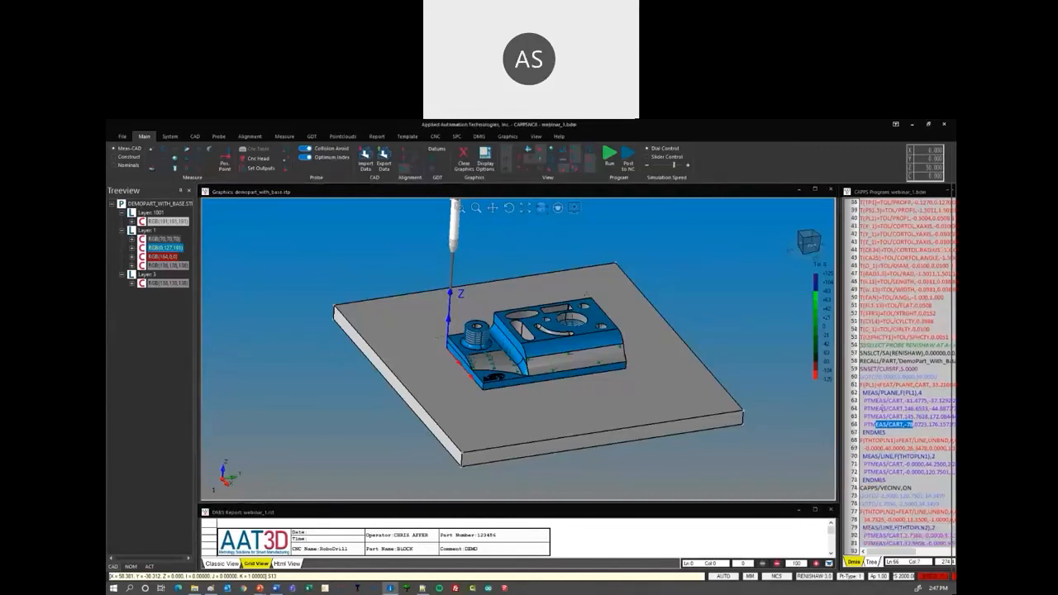
{"action": "left_click_drag", "start_coordinate": [839, 401], "coordinate": [443, 401]}
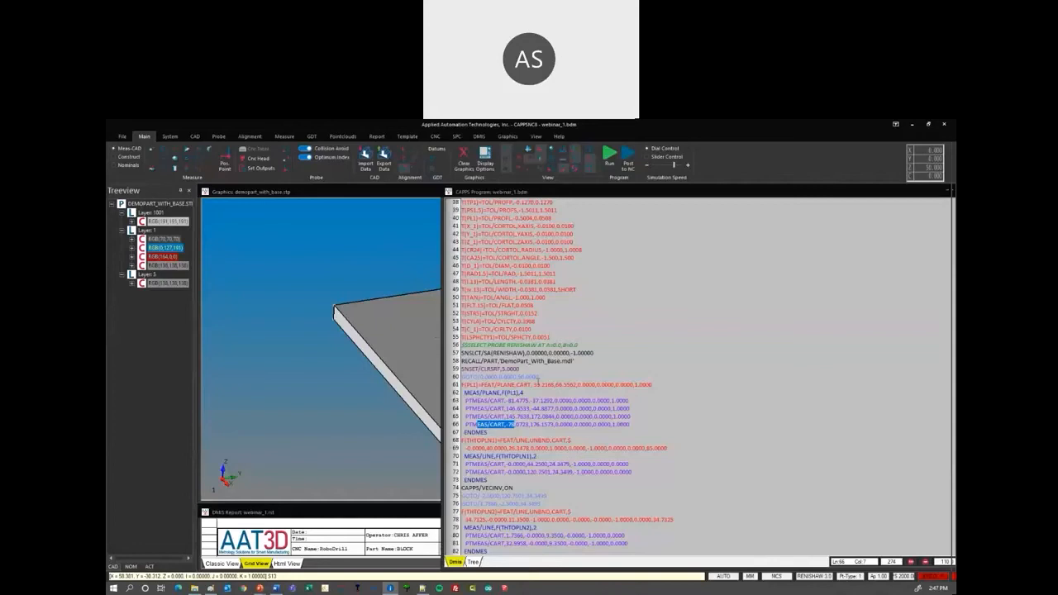
{"action": "left_click_drag", "start_coordinate": [539, 376], "coordinate": [517, 377]}
{"action": "type", "text": "3.5"}
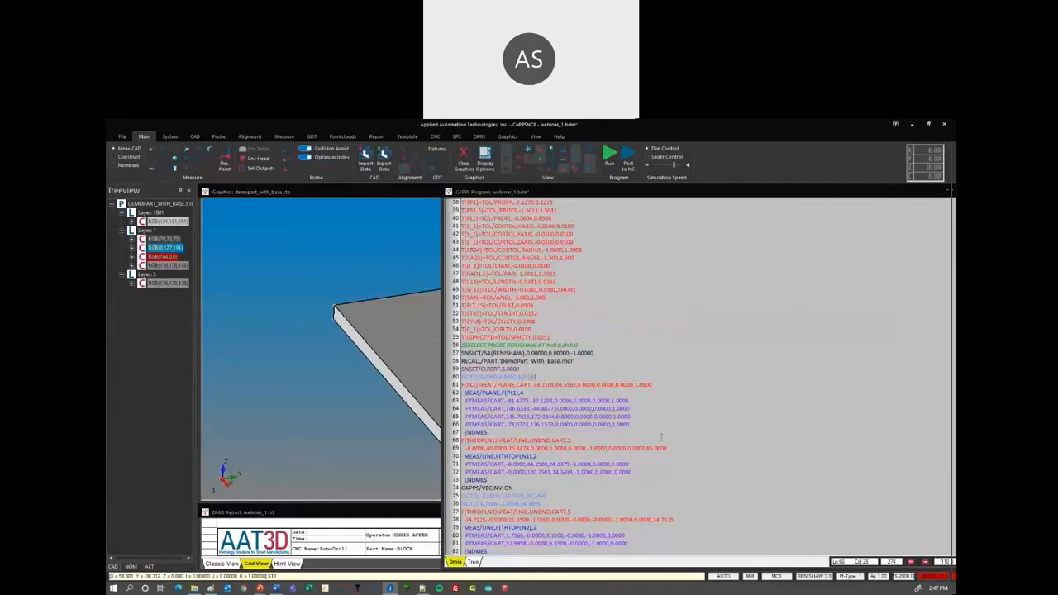
{"action": "key", "text": "ctrl+s"}
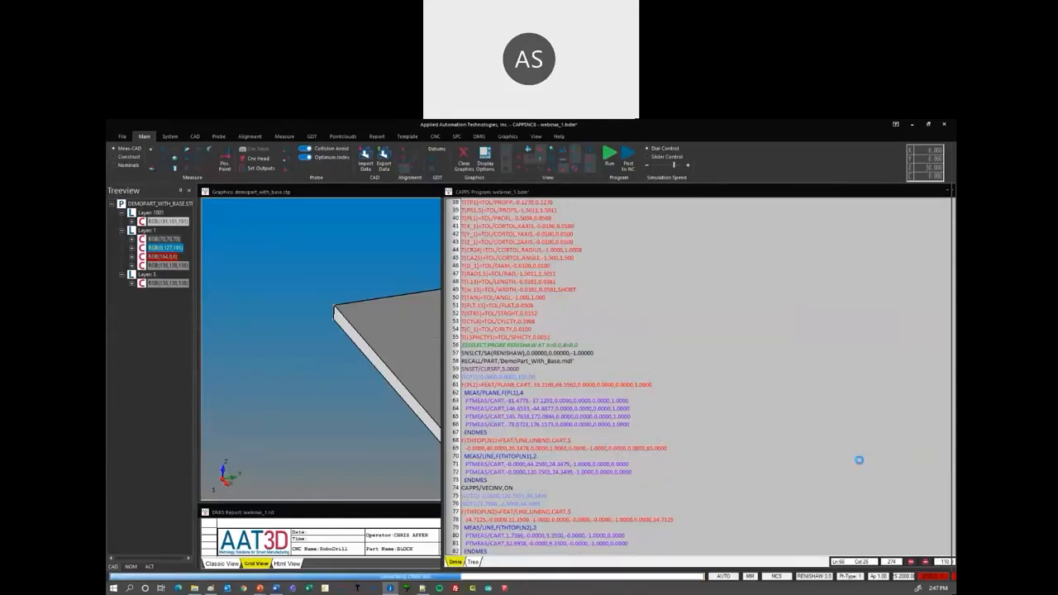
Edit the GOTO before PL1 through its coordinate dialog, setting Z to 200.
{"action": "scroll", "coordinate": [670, 411], "scroll_direction": "down", "scroll_amount": 1}
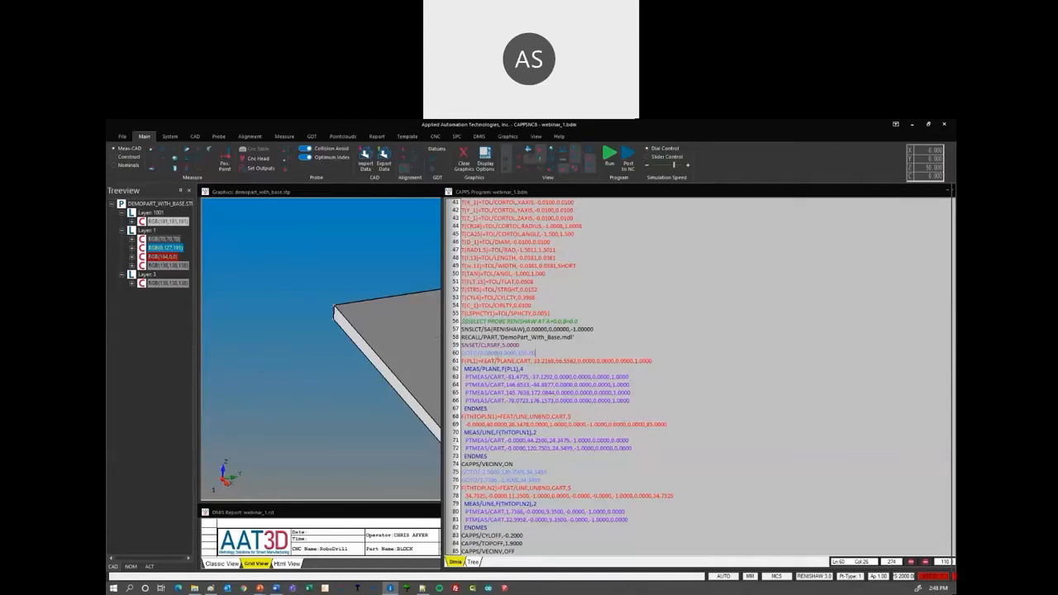
{"action": "double_click", "coordinate": [535, 352]}
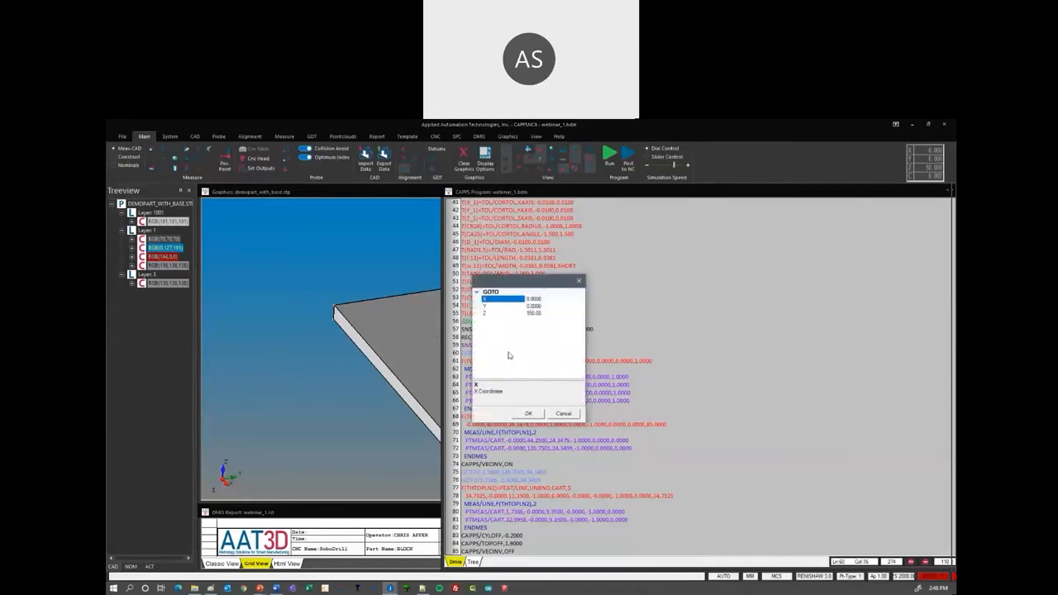
{"action": "left_click", "coordinate": [539, 307]}
{"action": "left_click", "coordinate": [545, 318]}
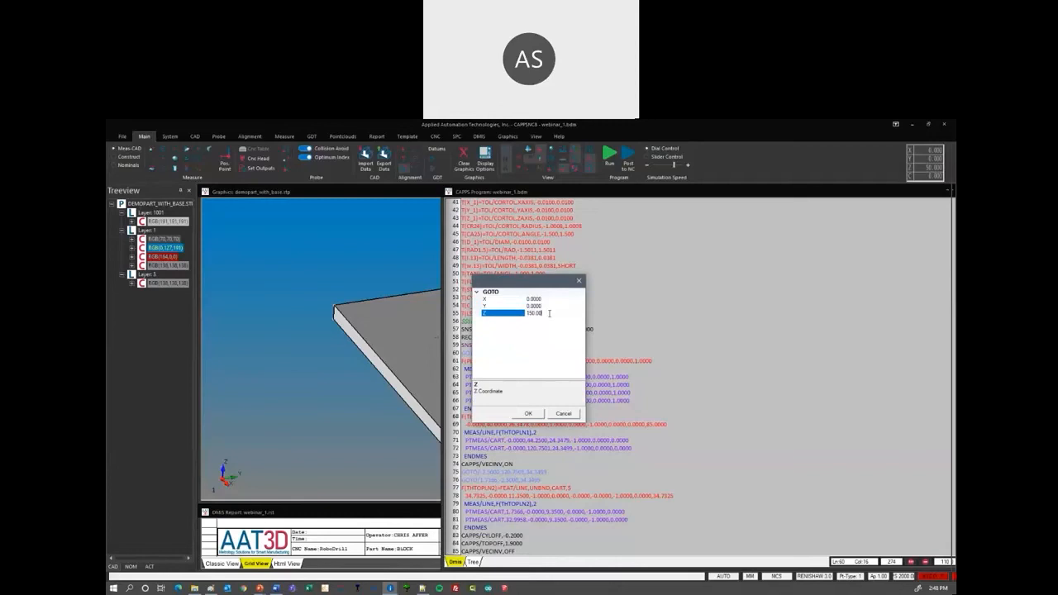
{"action": "type", "text": "200"}
{"action": "left_click", "coordinate": [529, 414]}
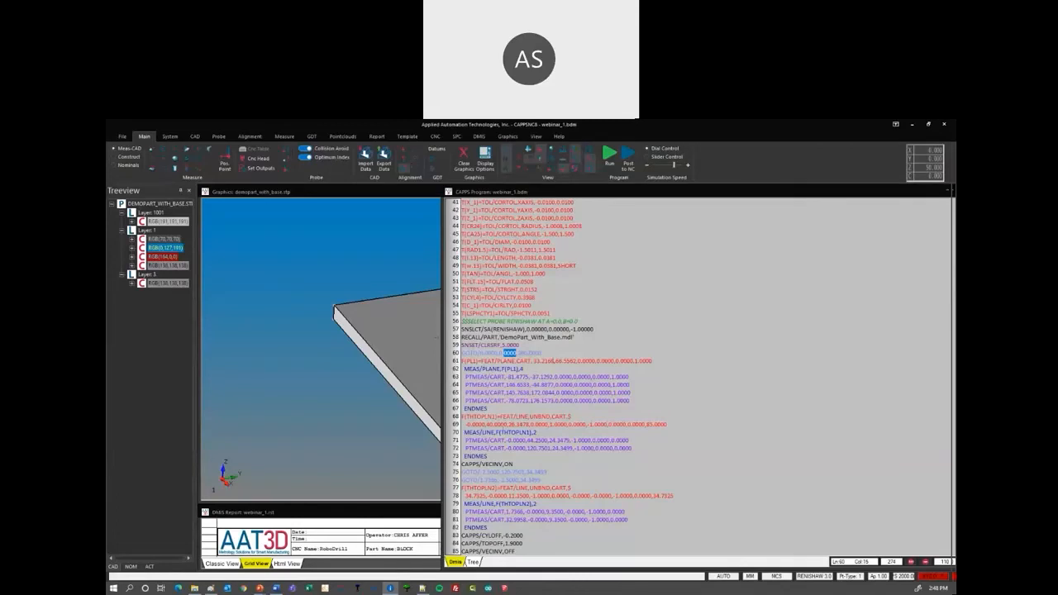
Show the program as a tree, expand the GOTO after CLY1, and check the options available for its nested move.
{"action": "left_click", "coordinate": [472, 562]}
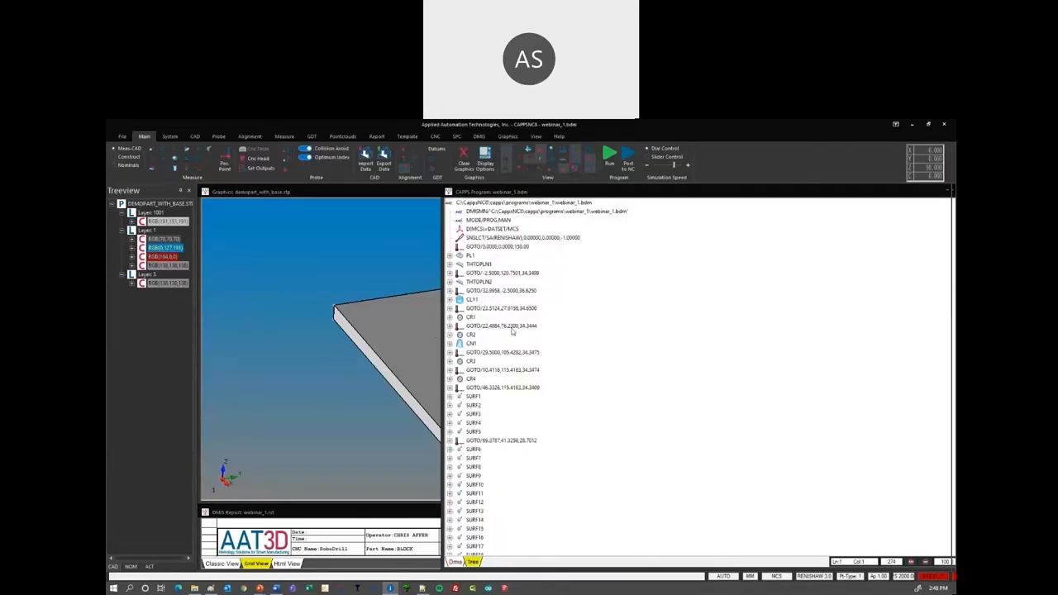
{"action": "double_click", "coordinate": [496, 310]}
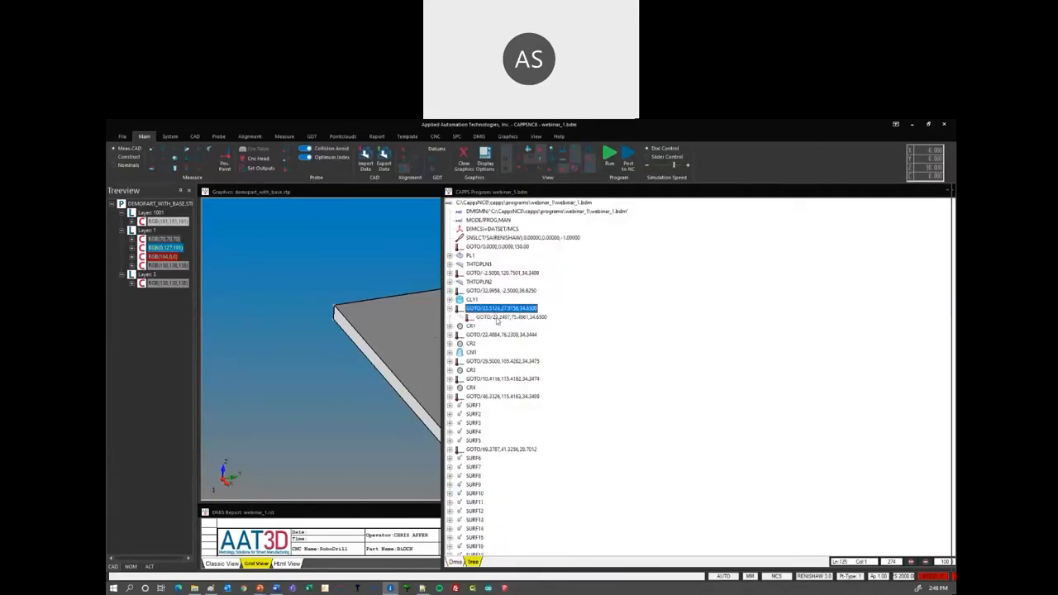
{"action": "left_click", "coordinate": [498, 318]}
{"action": "right_click", "coordinate": [498, 320]}
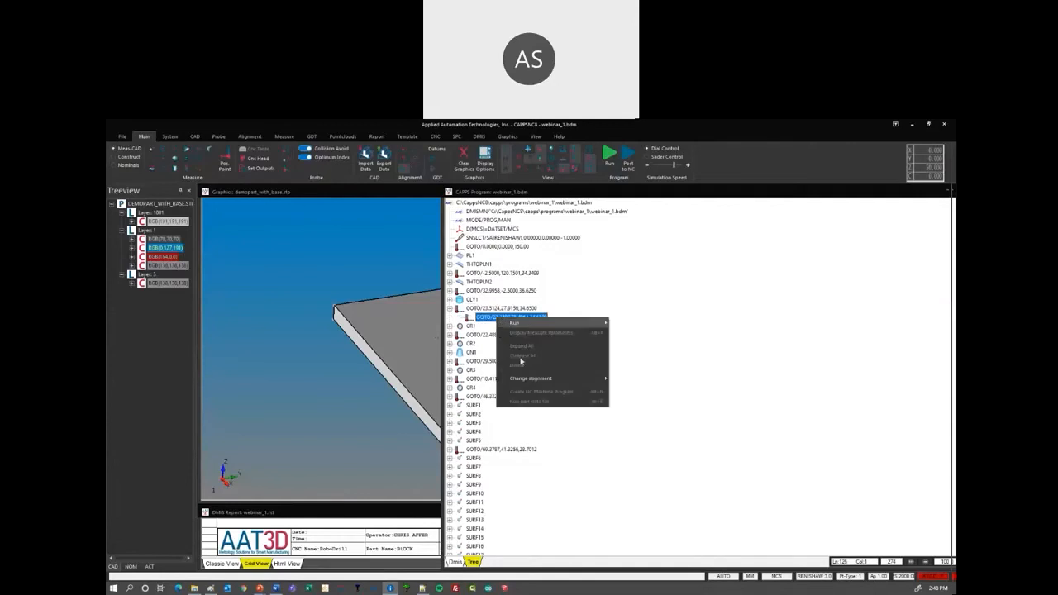
{"action": "left_click", "coordinate": [677, 349]}
{"action": "left_click", "coordinate": [502, 320]}
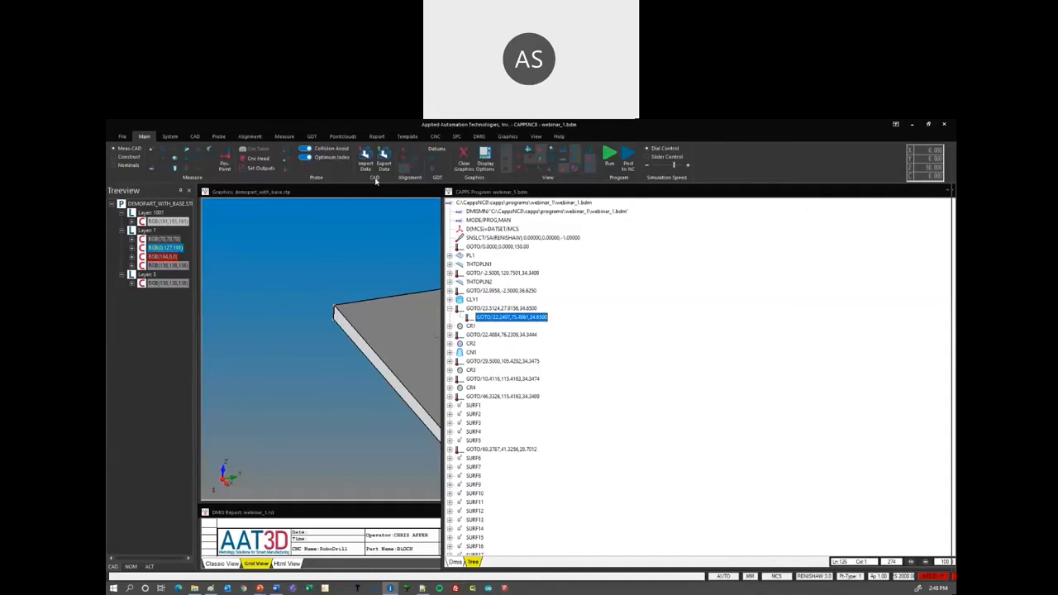
Return the program pane to its narrow width and check the DMIS text before going back to the tree.
{"action": "left_click", "coordinate": [588, 151]}
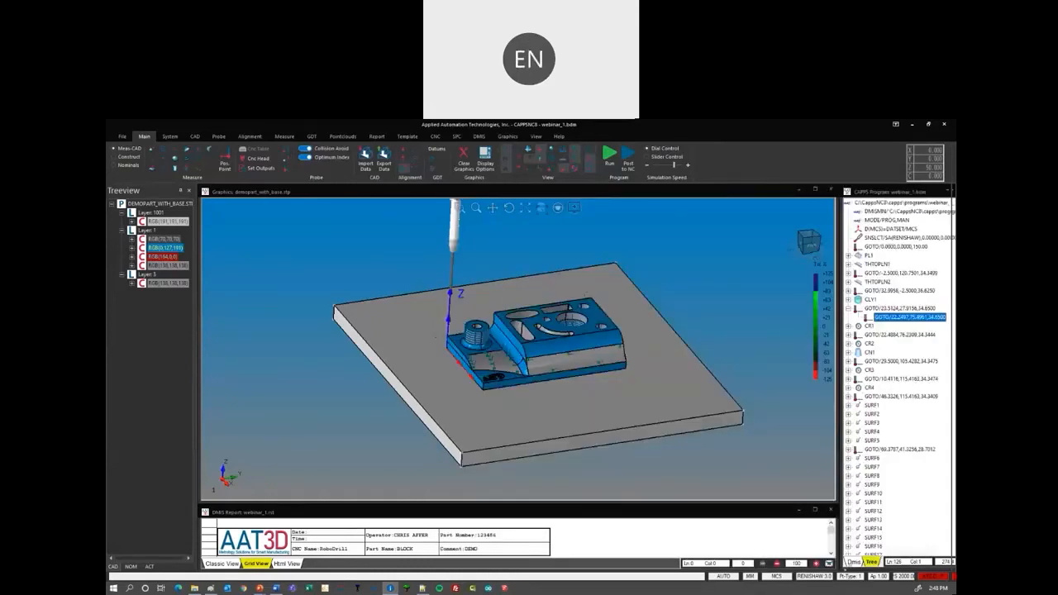
{"action": "left_click", "coordinate": [853, 562]}
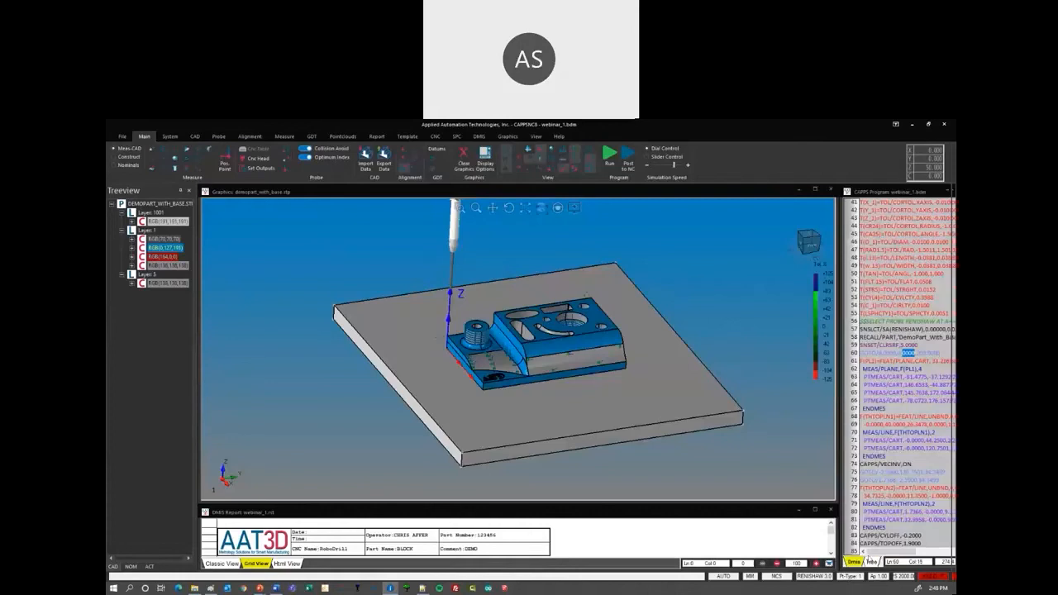
{"action": "left_click", "coordinate": [871, 562]}
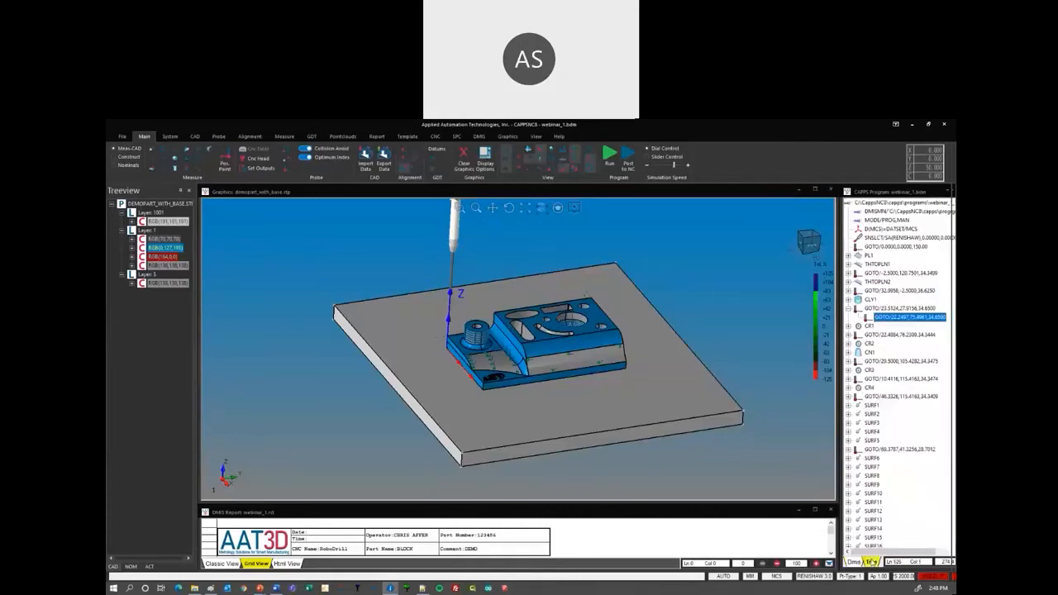